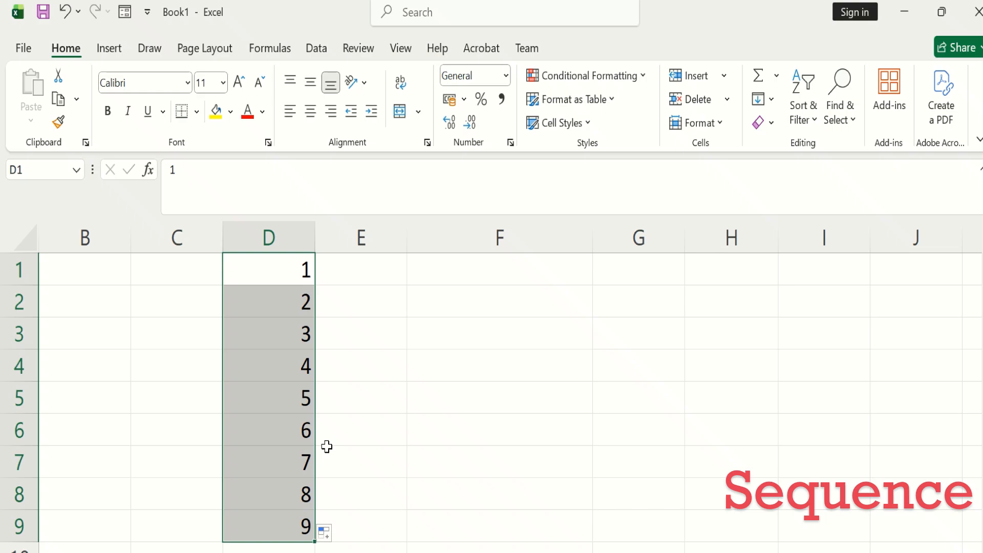
Step: Enter =SEQUENCE(9) in cell E1 to generate a nine-row number series
click(370, 275)
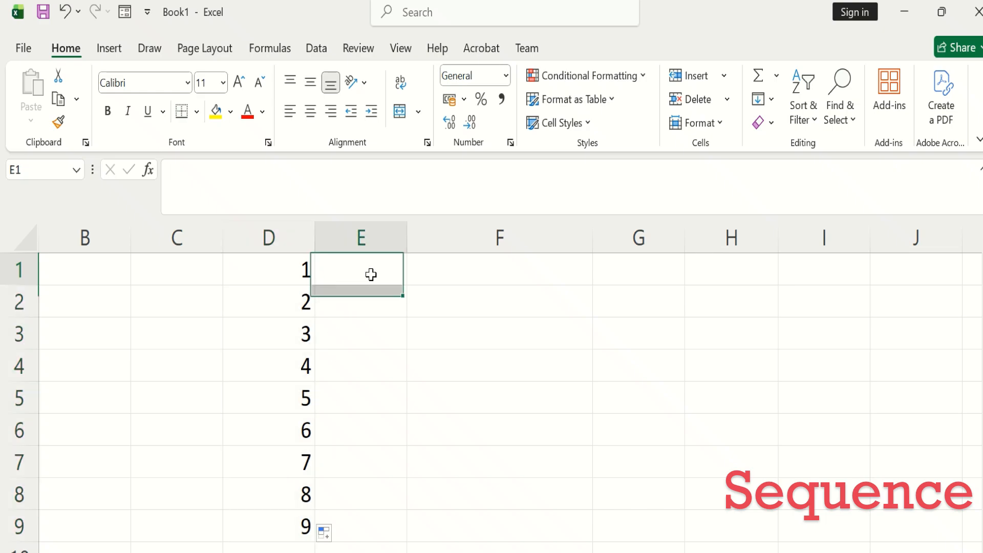
text(=)
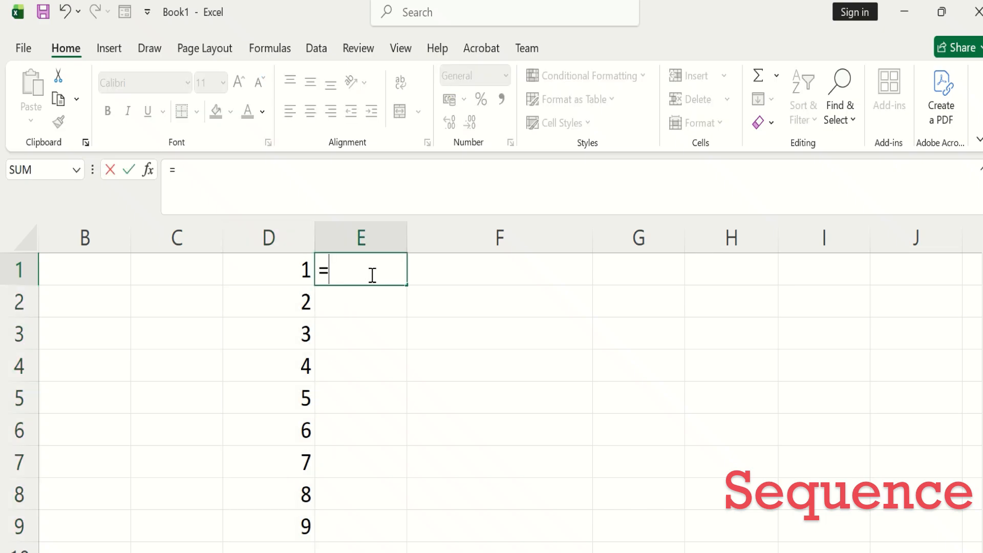
text(se)
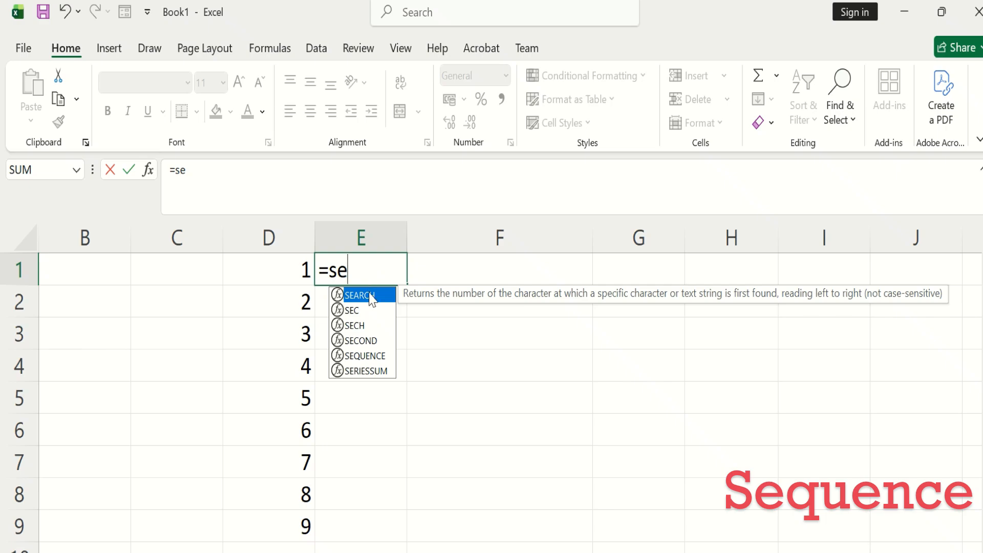
double_click(363, 355)
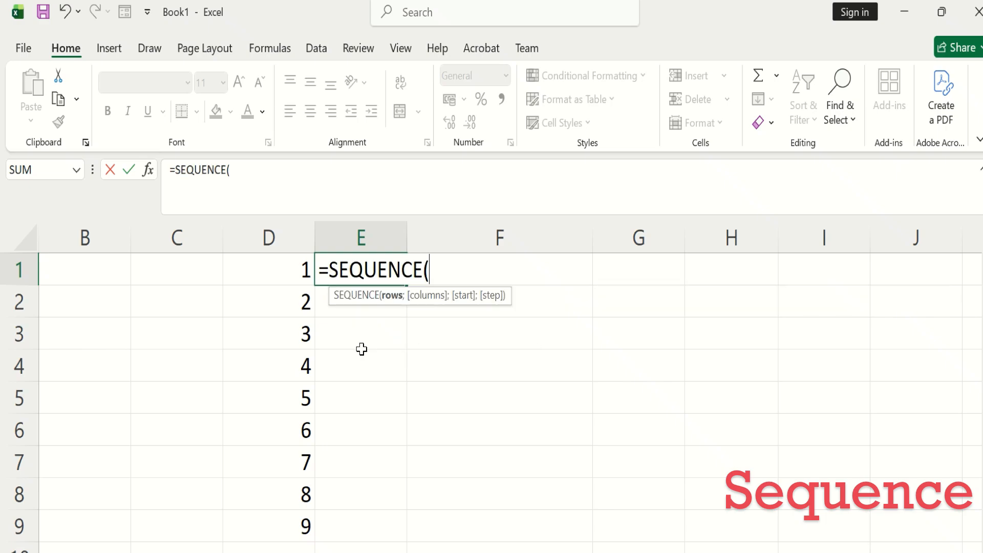
text(9))
key(Return)
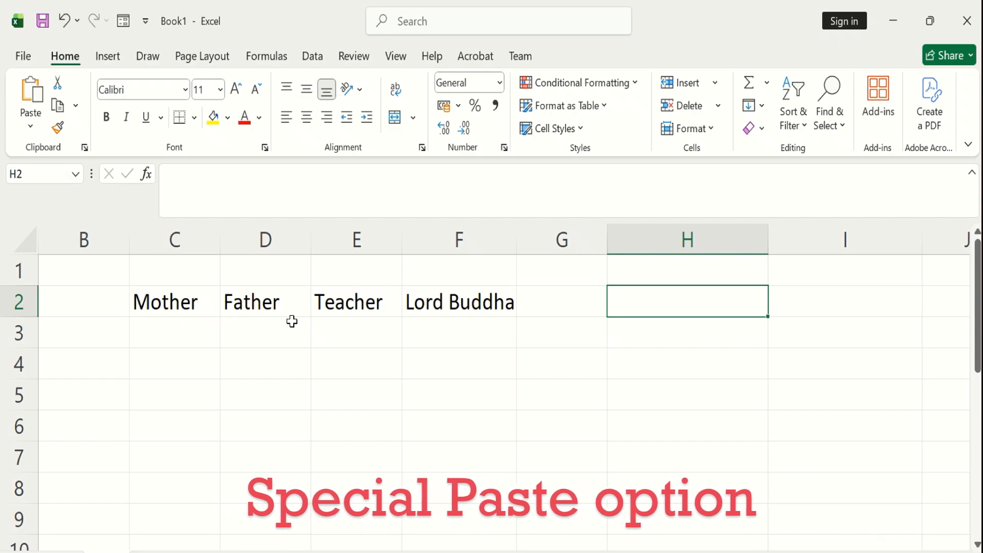
Step: Copy the row C2:F2 and paste it at H2 with Paste Special, using the Transpose option
drag(189, 305, 443, 306)
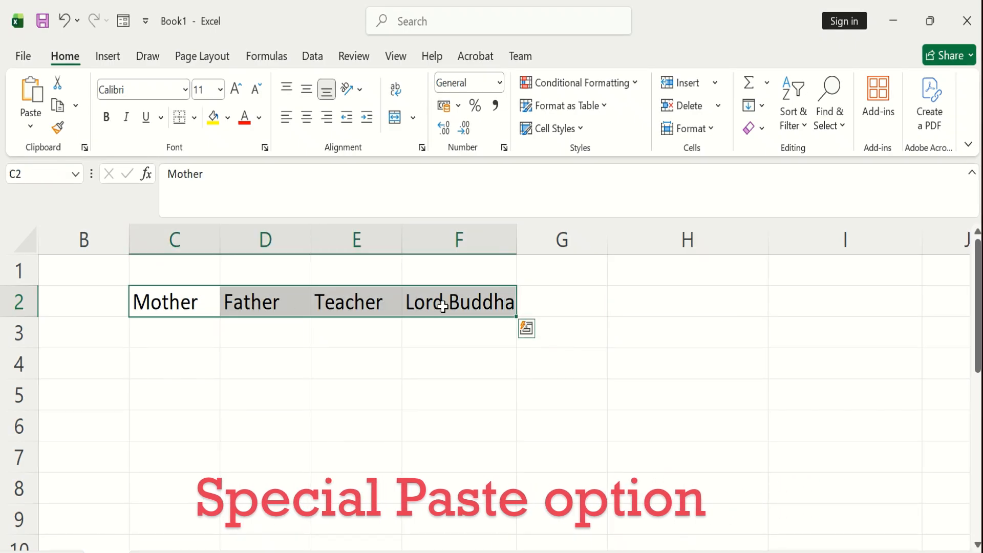
click(58, 106)
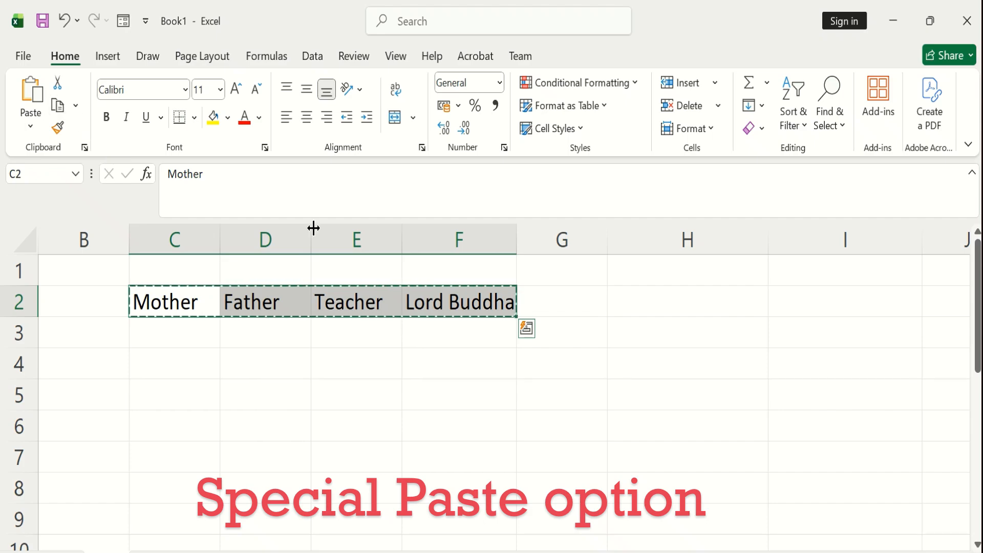
click(645, 311)
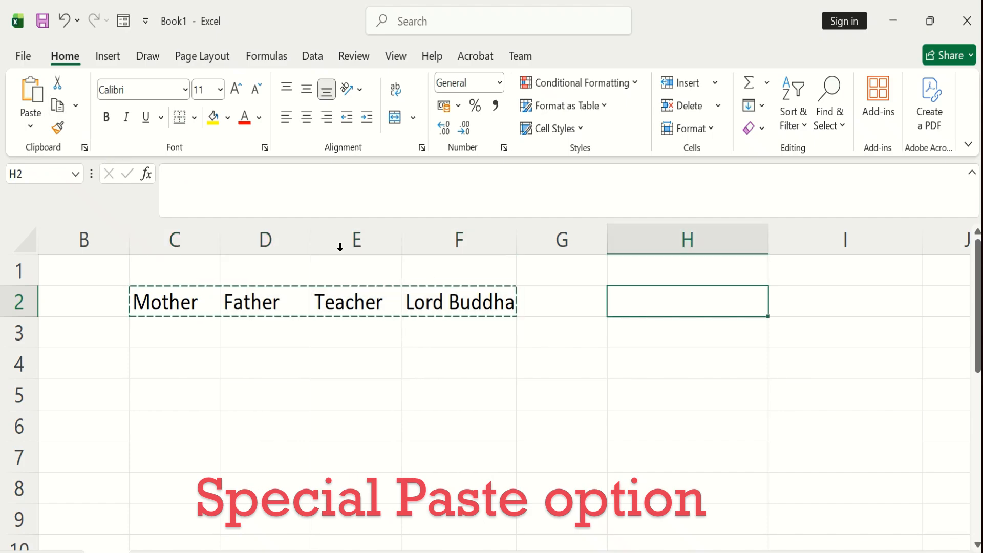
click(30, 127)
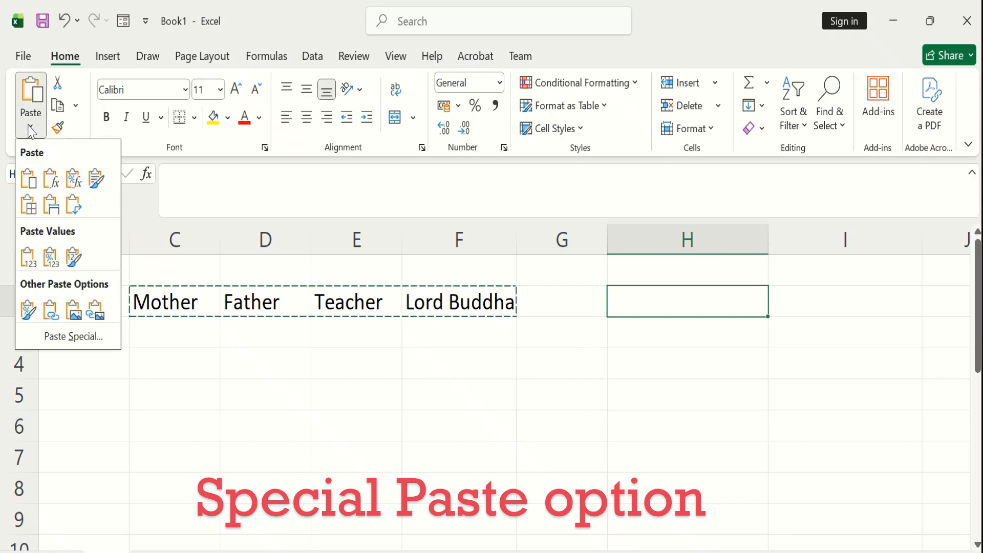
click(69, 339)
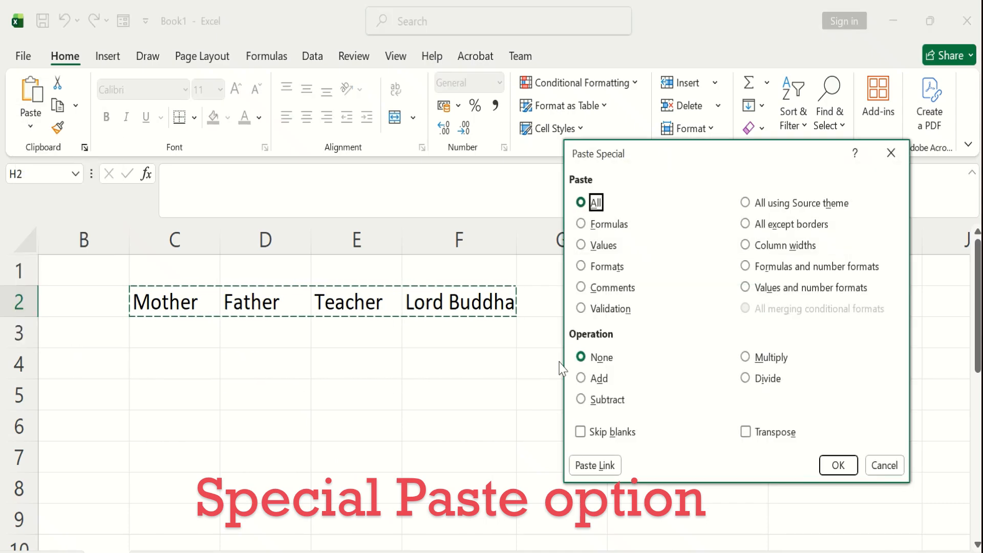
click(745, 432)
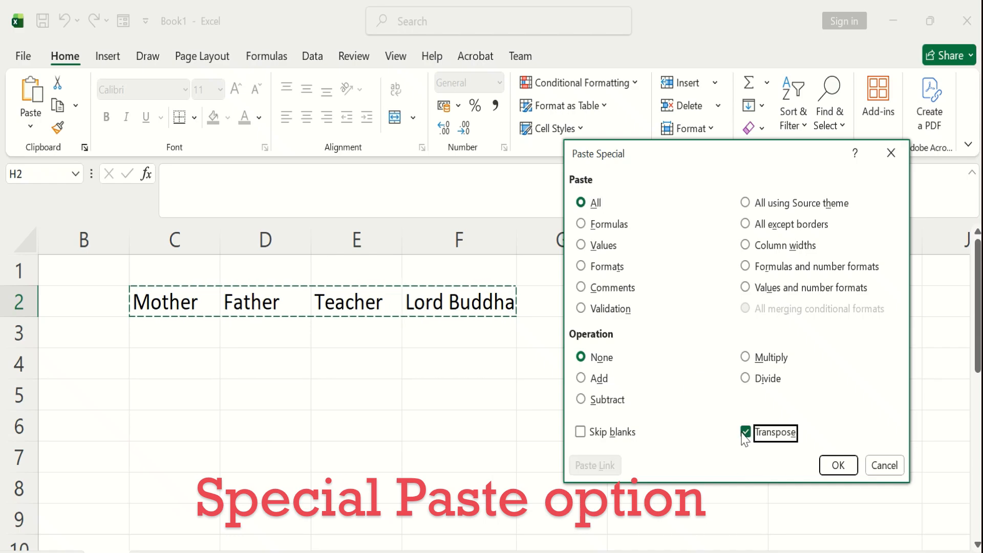
click(834, 465)
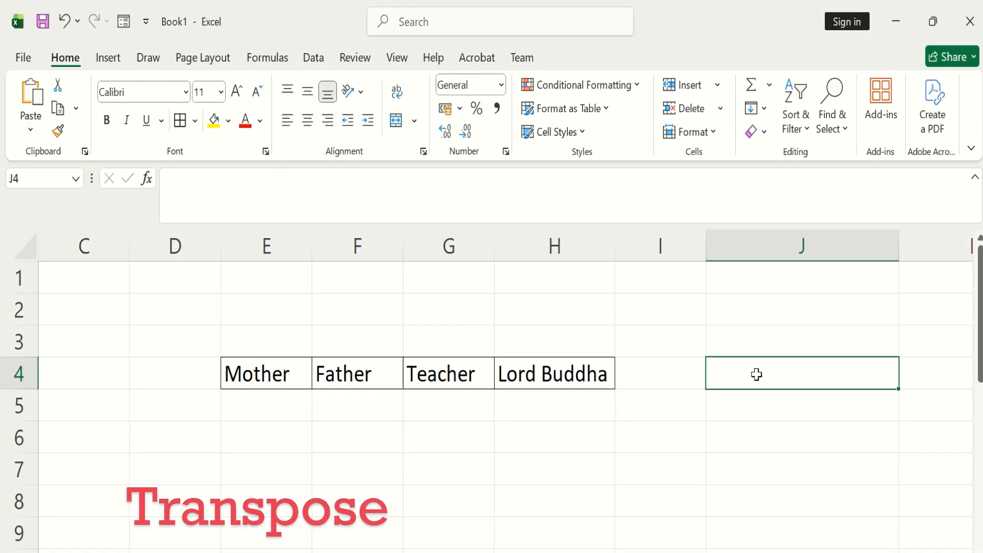
Step: Enter =TRANSPOSE(E4:H4) in cell J4 to turn the bordered row into a column
text(=t)
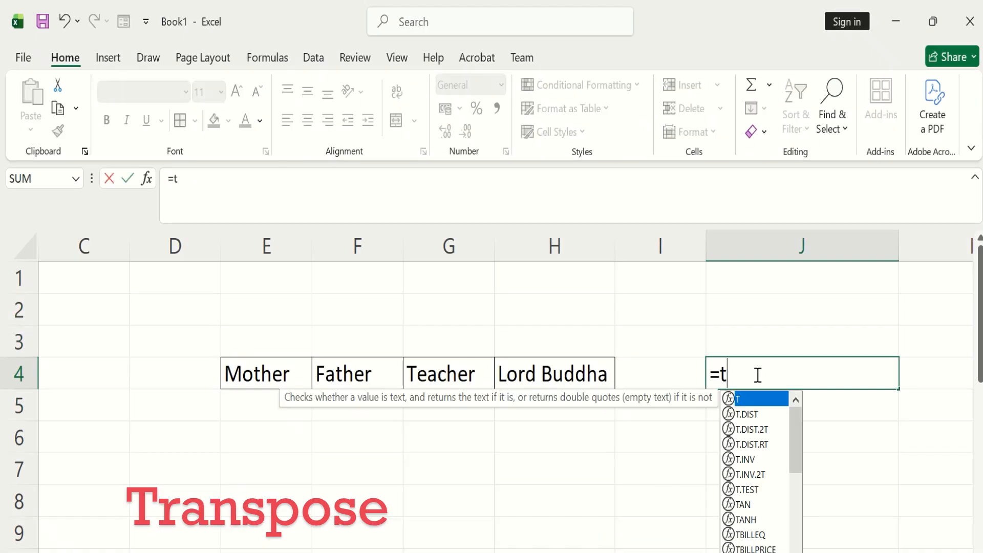
text(ra)
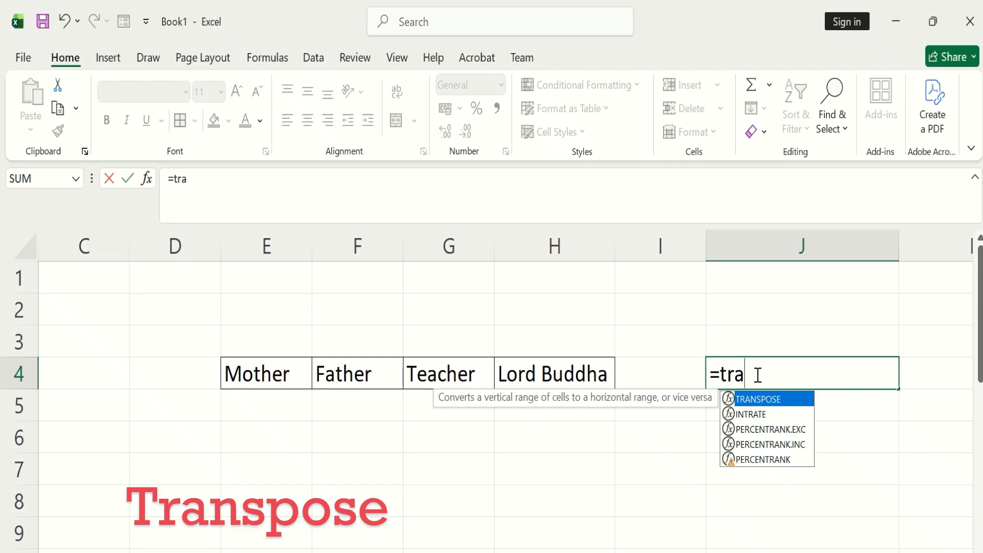
double_click(756, 400)
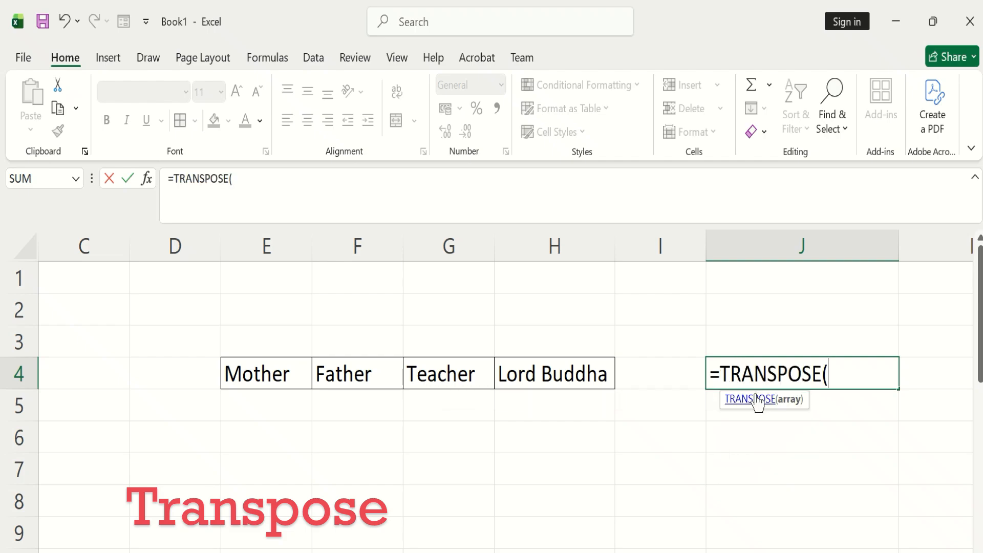
drag(259, 379, 597, 376)
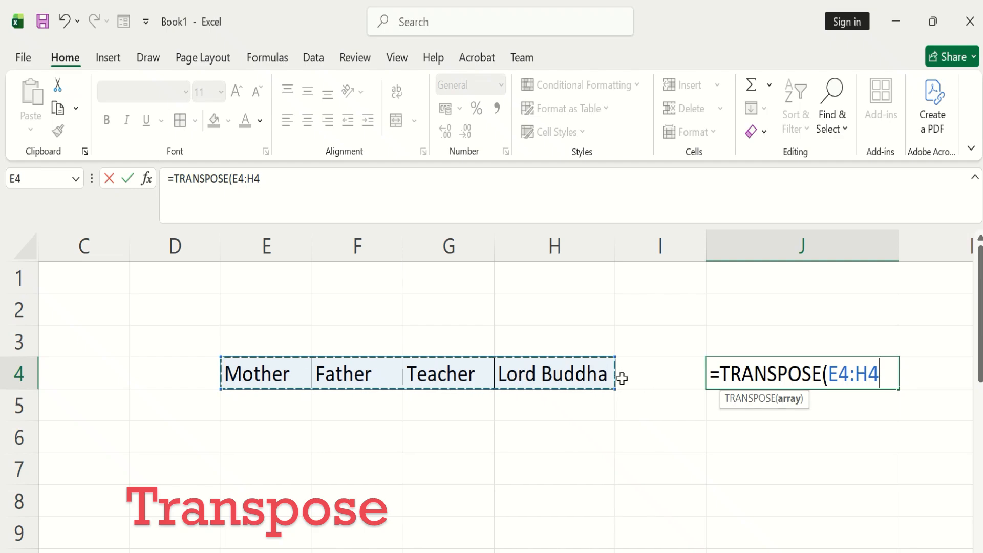
text())
key(Return)
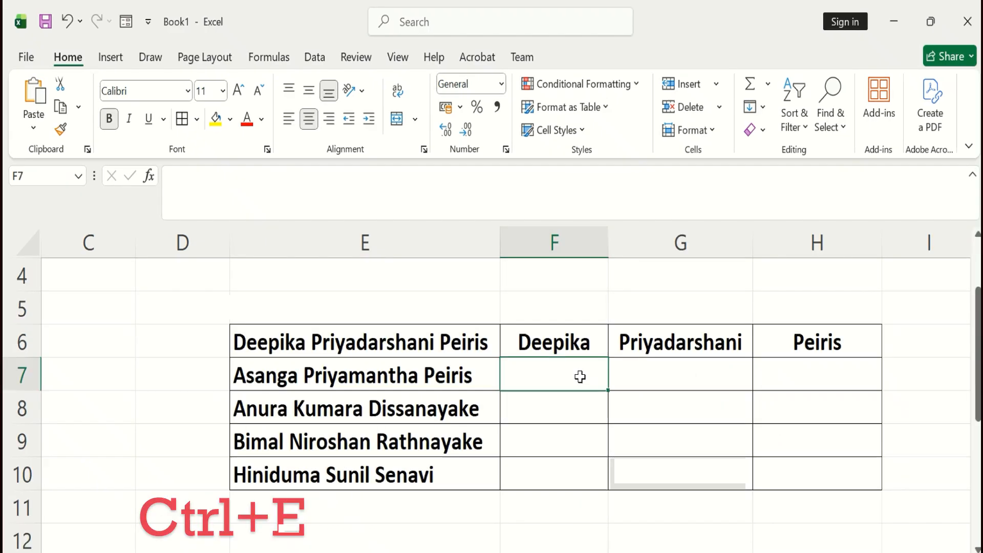
Step: Flash Fill the first, middle and last name columns F, G and H from row 7 down, following the row 6 examples
key(ctrl+e)
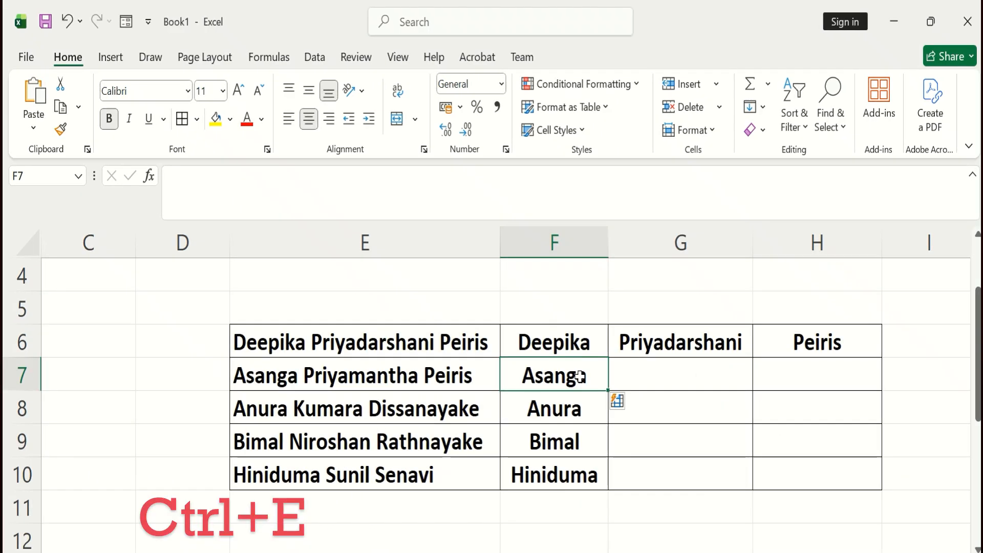
click(631, 373)
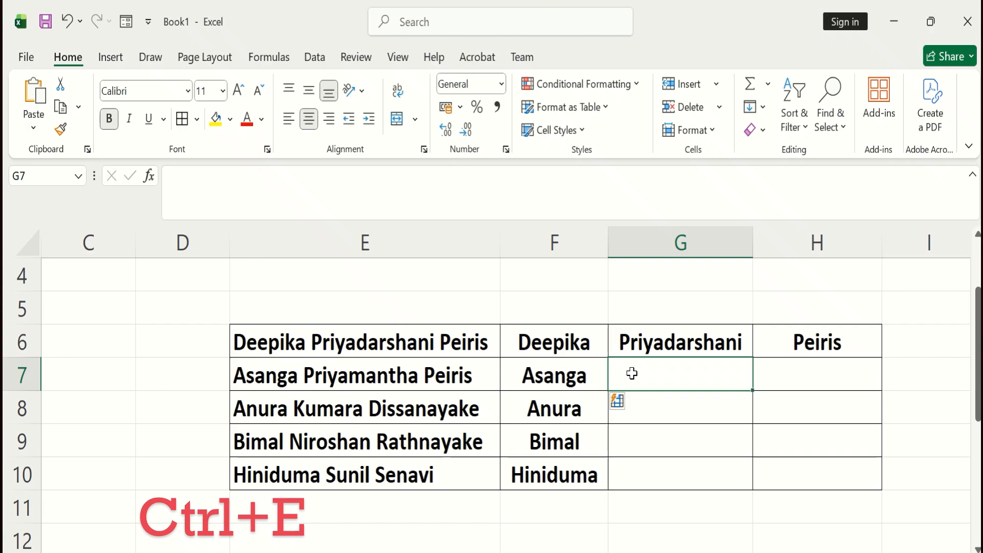
key(ctrl+e)
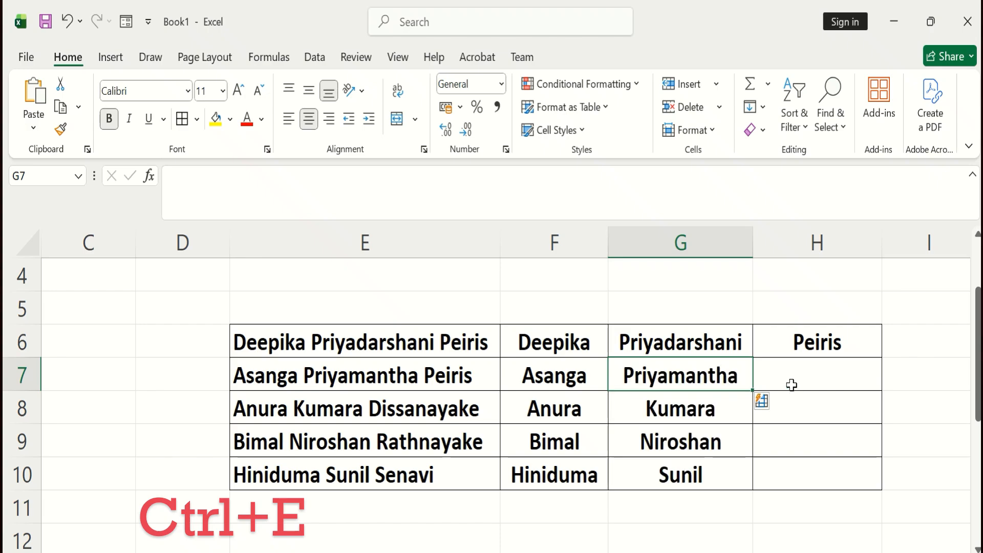
click(811, 384)
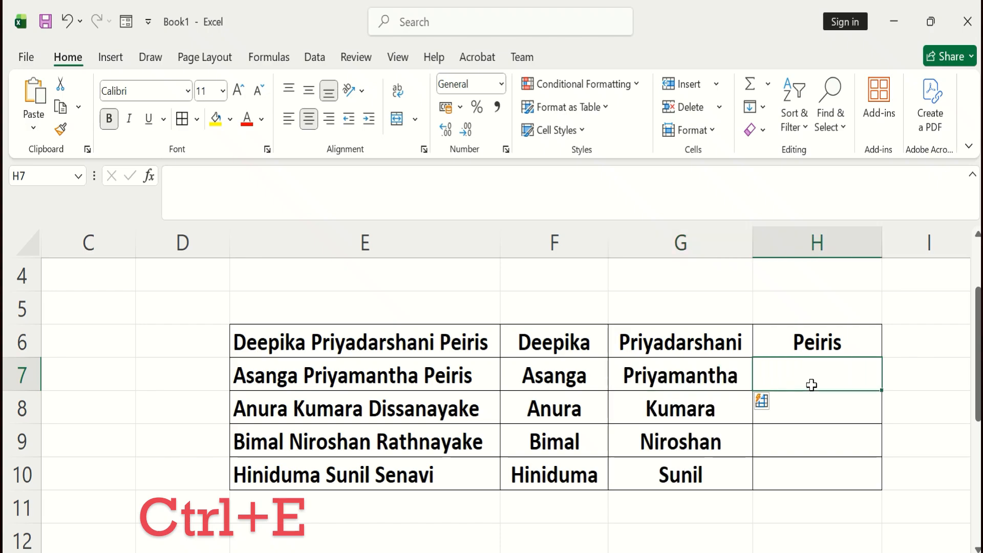
key(ctrl+e)
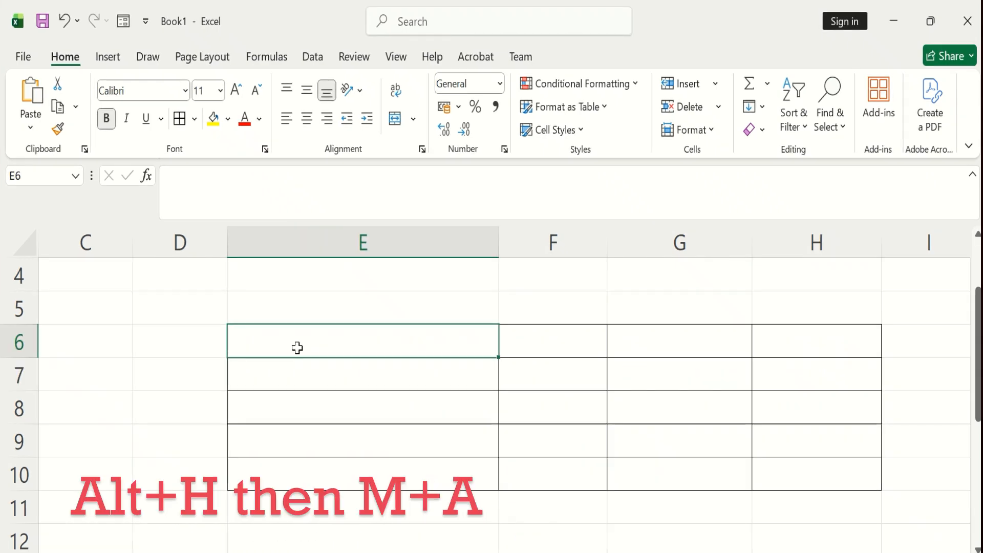
Step: Apply Merge Across to the empty bordered range E6:H10
drag(297, 347, 770, 469)
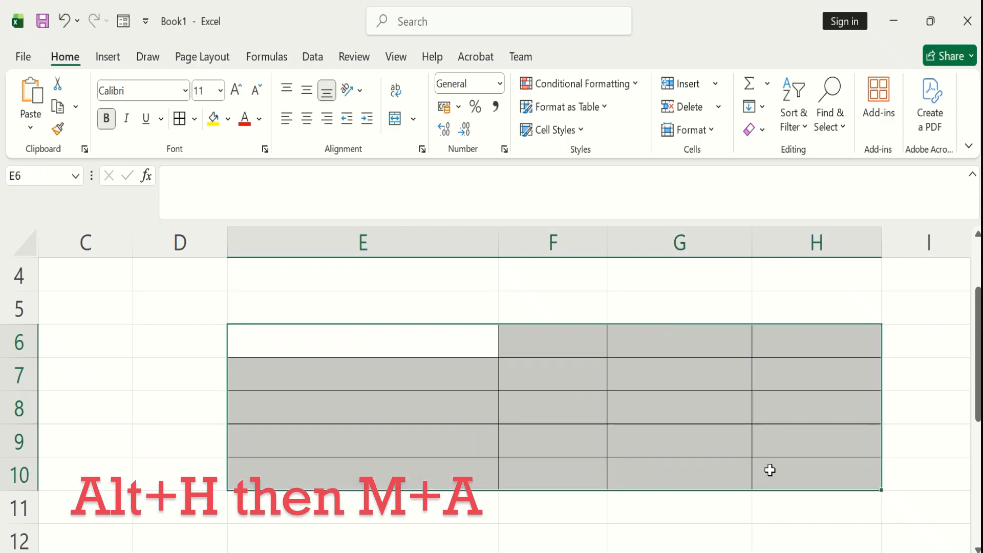
key(alt+h)
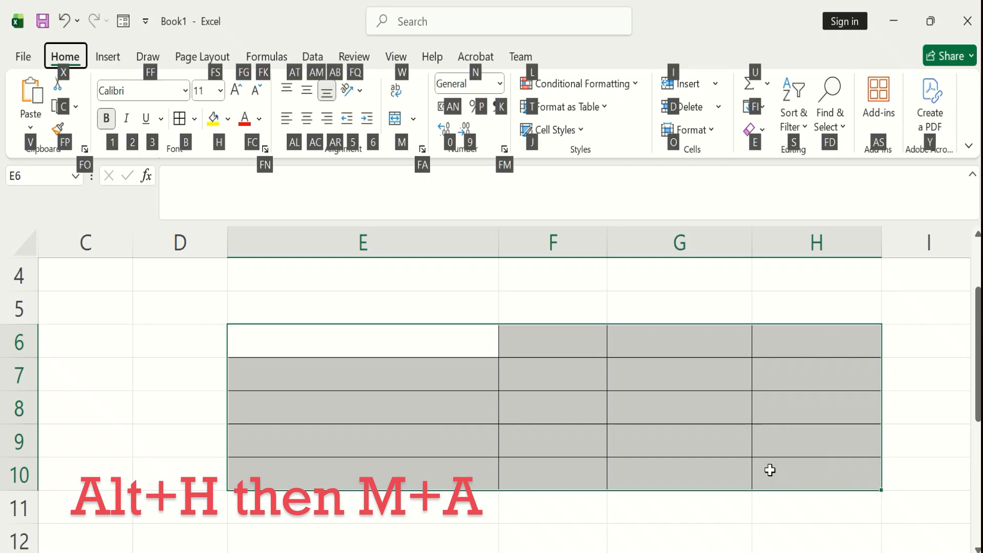
key(m)
key(a)
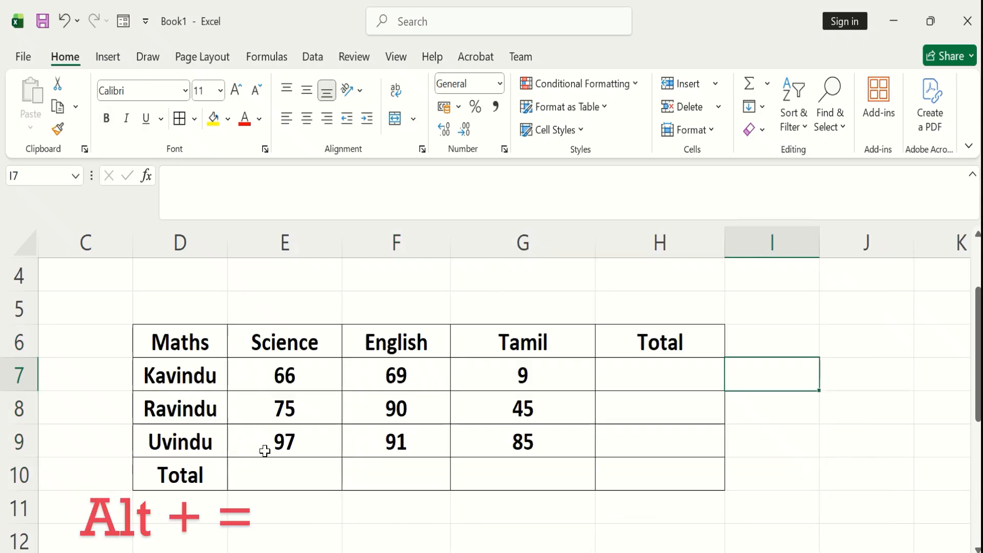
Step: AutoSum the marks table D6:H10 to fill its Total row and Total column
drag(213, 336, 612, 464)
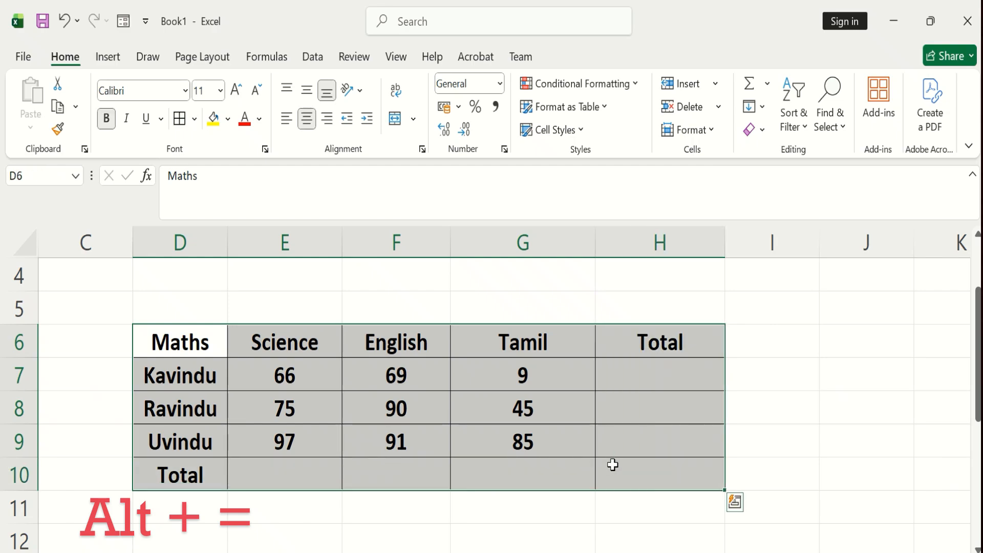
key(alt+equal)
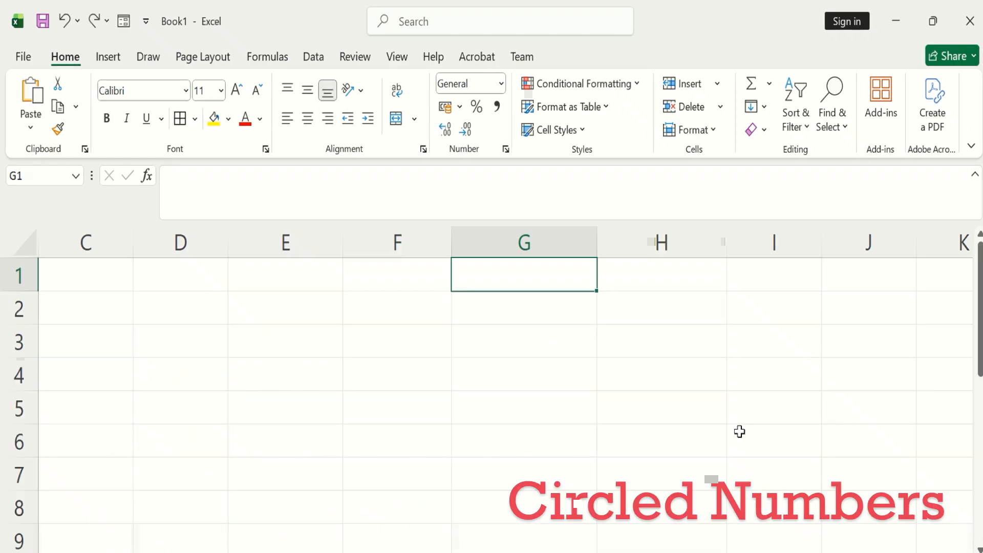
Step: Enter =UNICHAR(ROW()+9310) in cell G1 to generate a circled number
text(=)
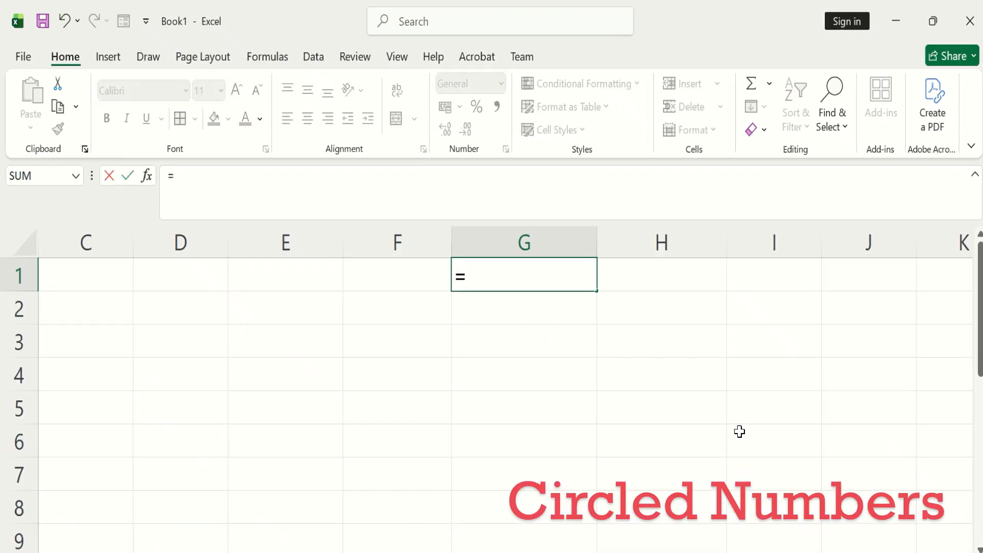
text(uni)
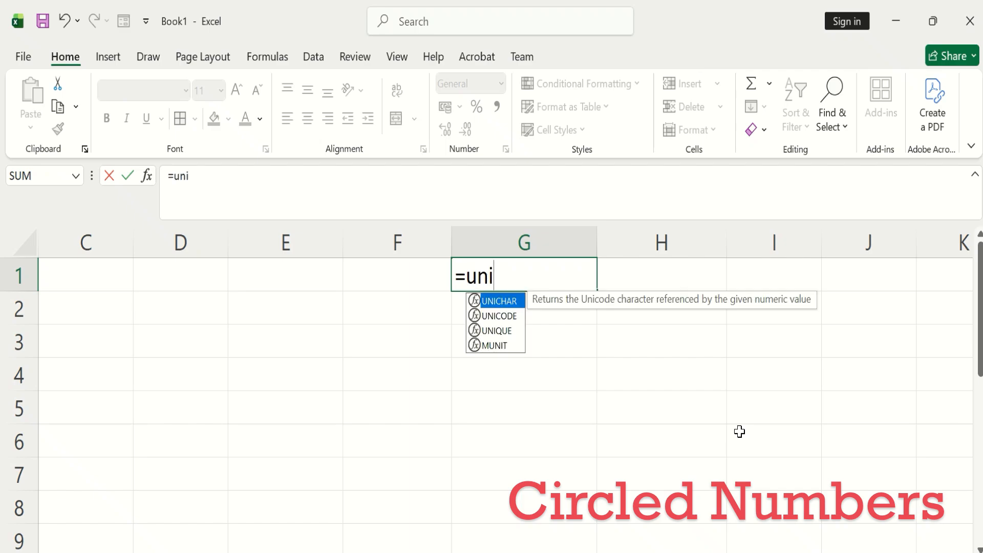
double_click(514, 304)
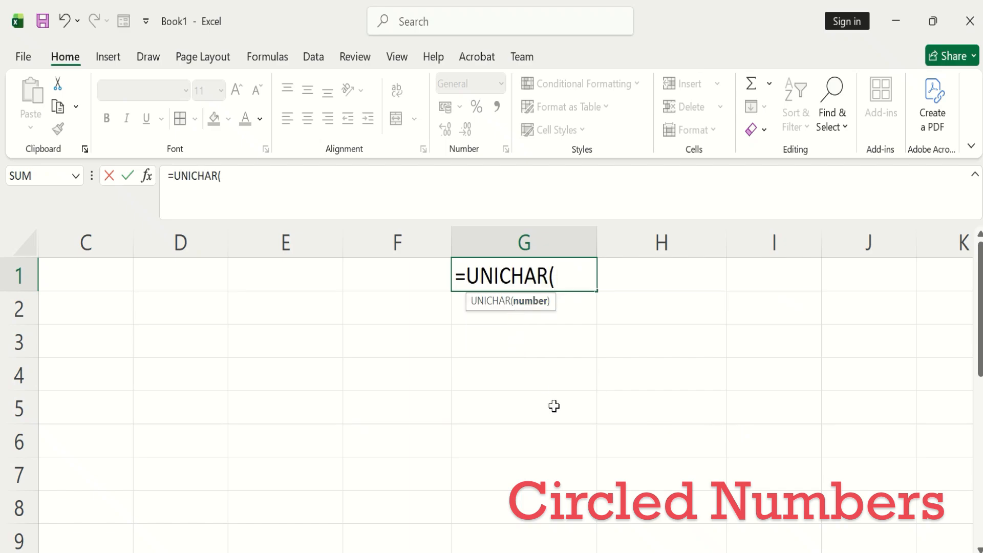
text(Row)
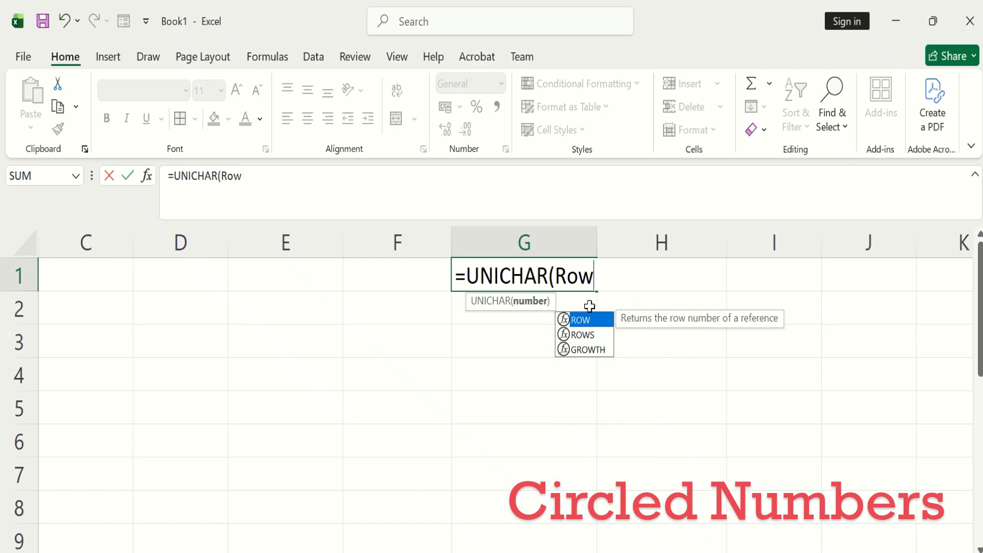
double_click(576, 318)
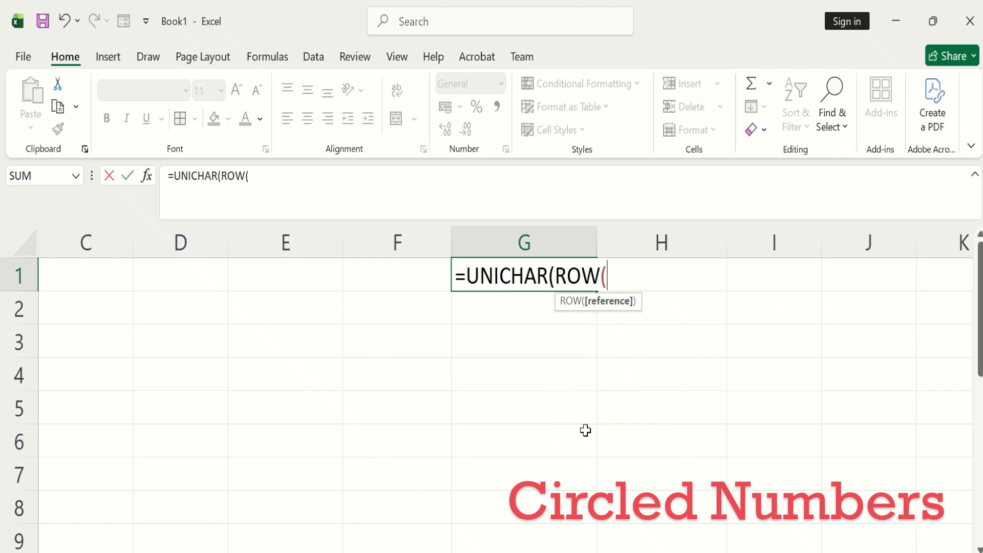
text())
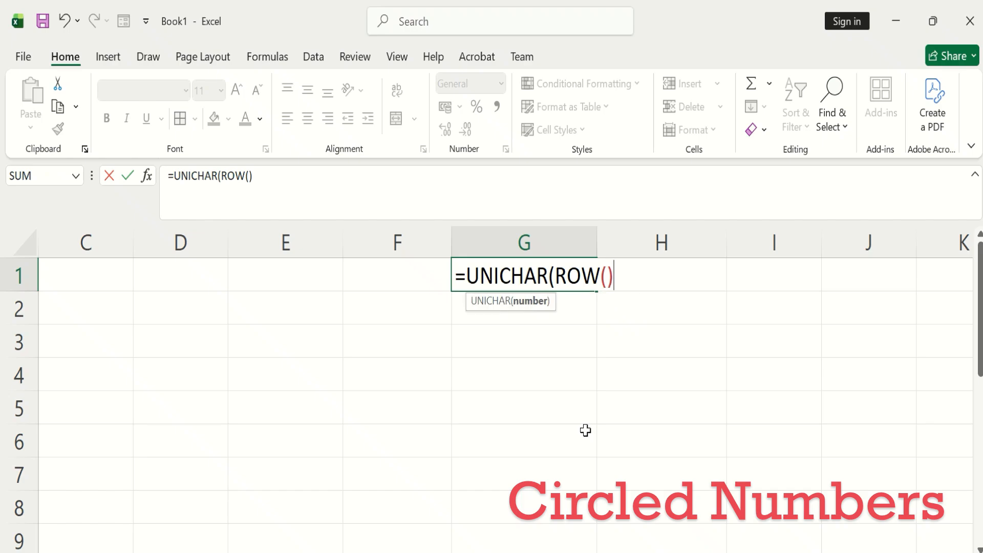
text(+9310)
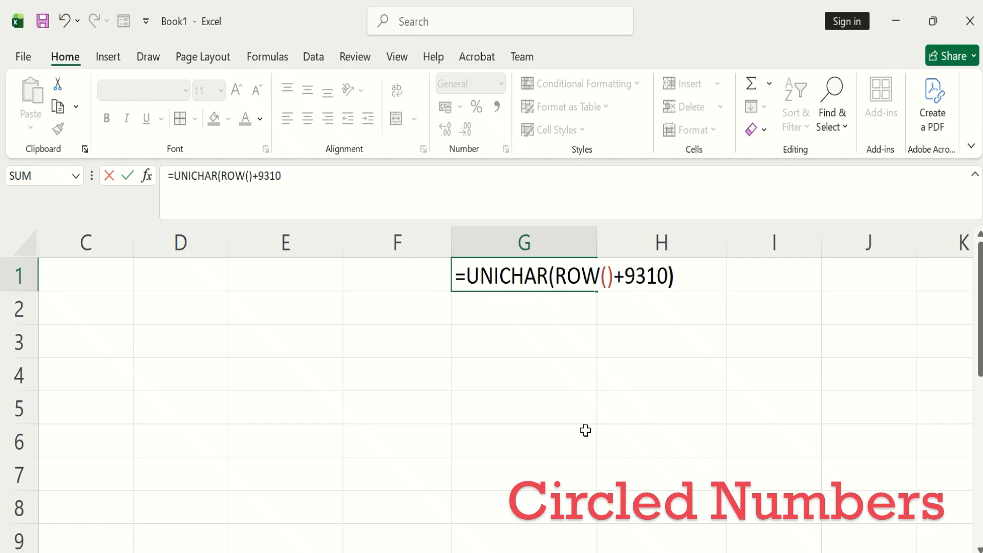
key(Return)
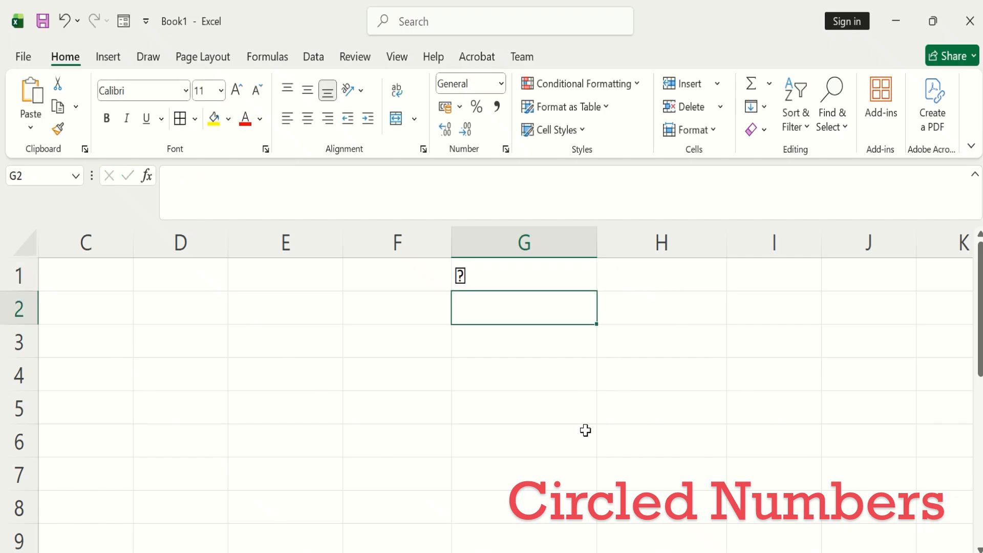
Step: Fill the circled-number formula from G1 down column G
click(514, 282)
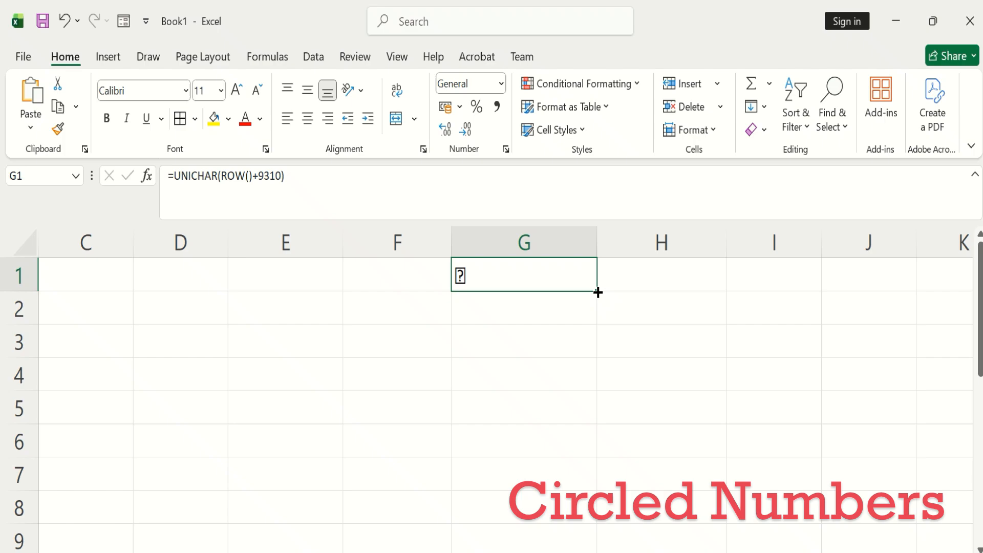
drag(596, 297, 583, 518)
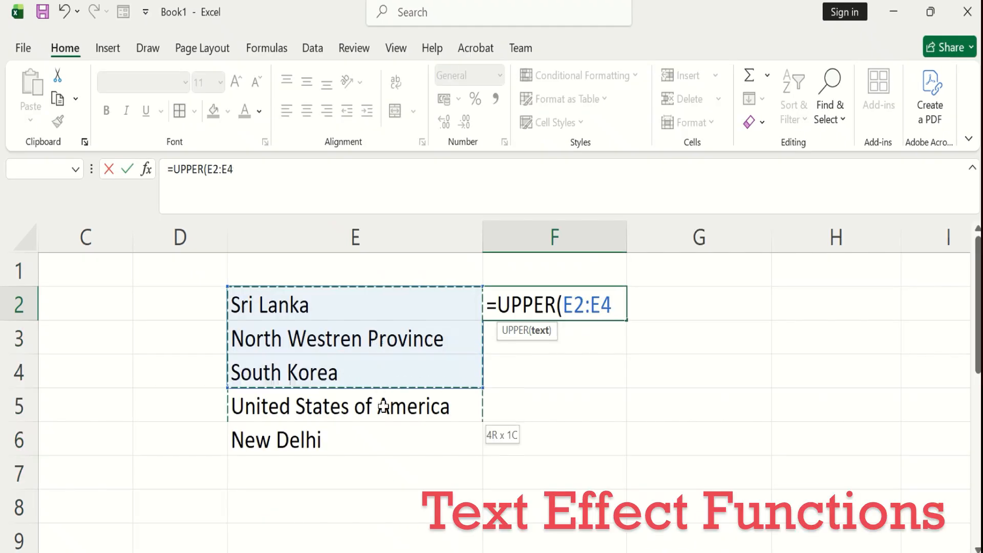
Step: Complete the formula =UPPER(E2:E6) in F2 and widen column F to fit the uppercase text
drag(369, 374, 384, 436)
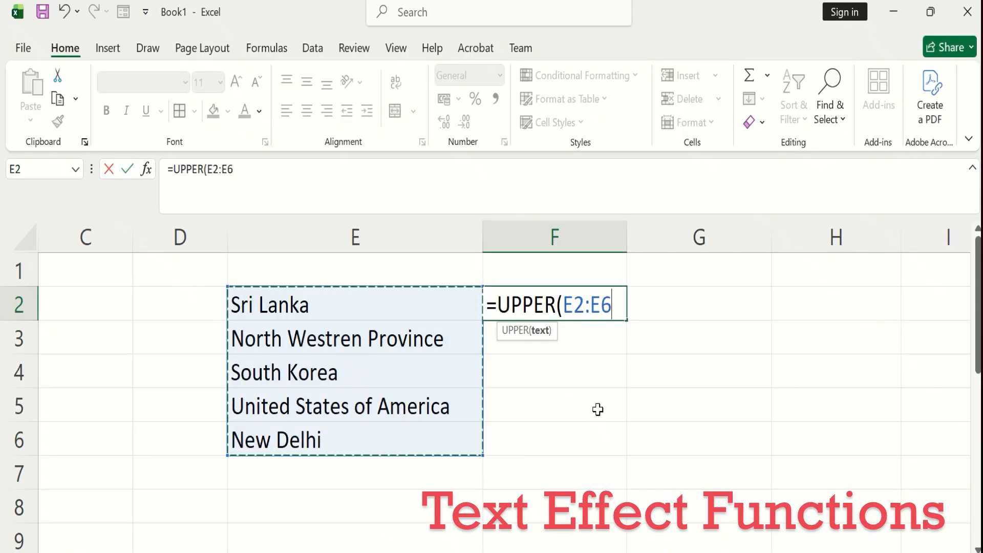
text())
key(Return)
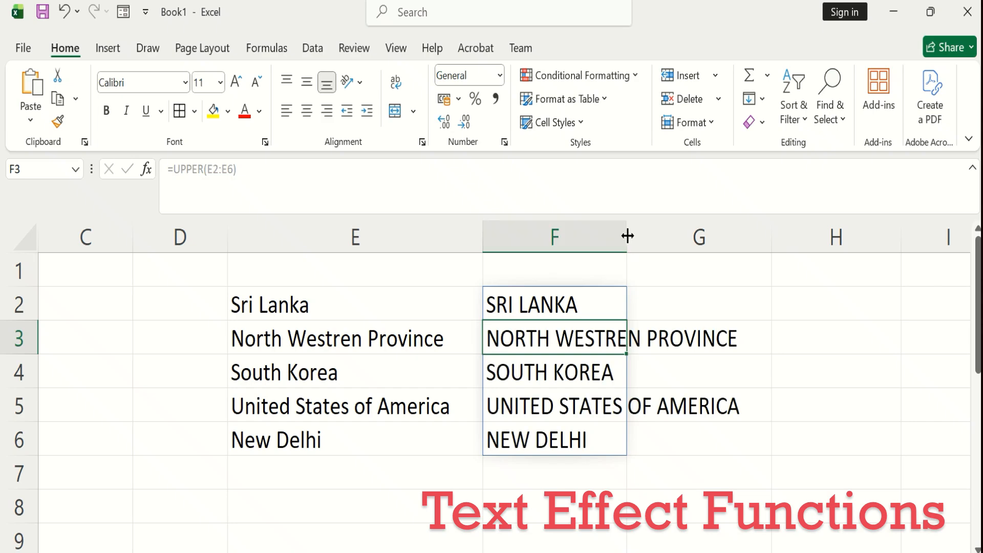
drag(628, 234, 769, 240)
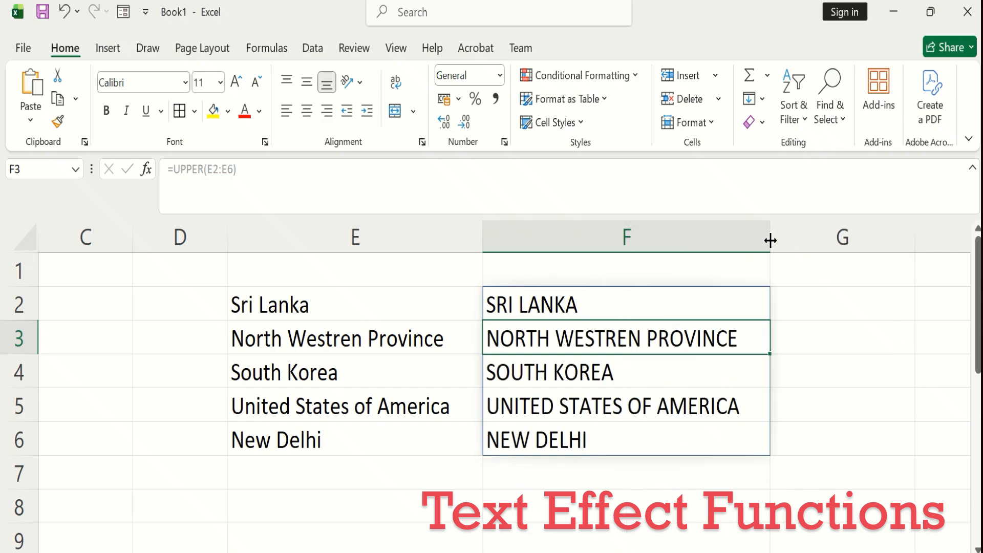
Step: Clear the contents of the uppercase results in F2:F6
click(673, 307)
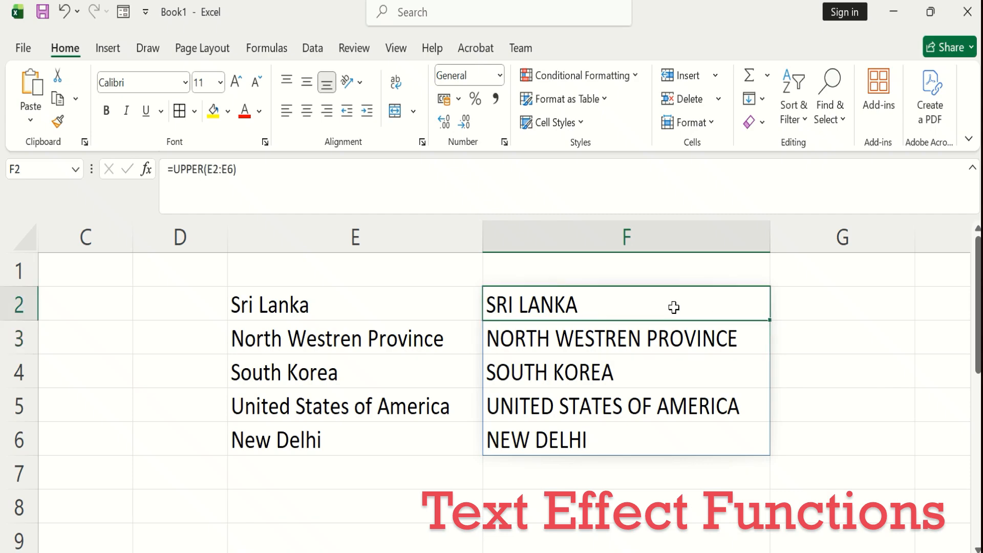
drag(672, 308, 662, 440)
click(760, 118)
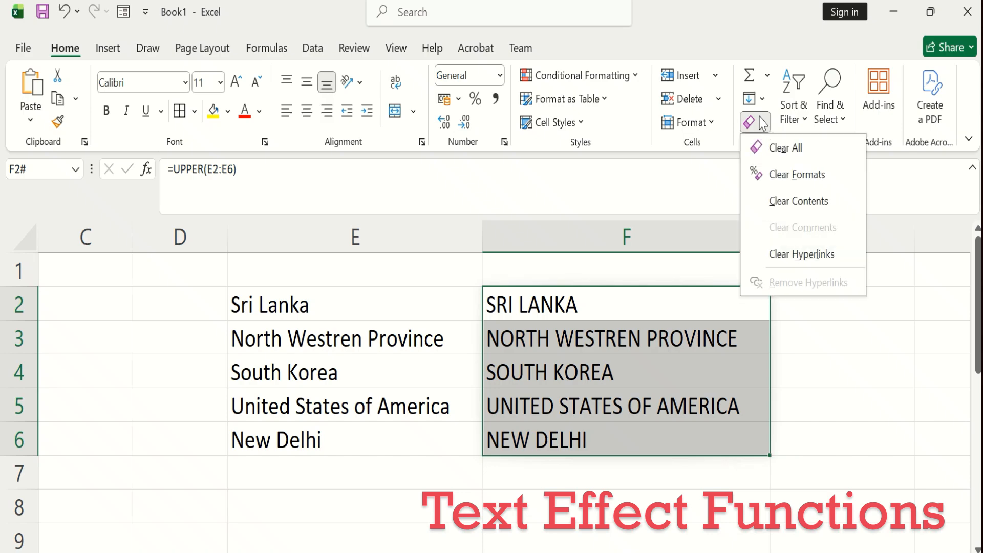
click(795, 201)
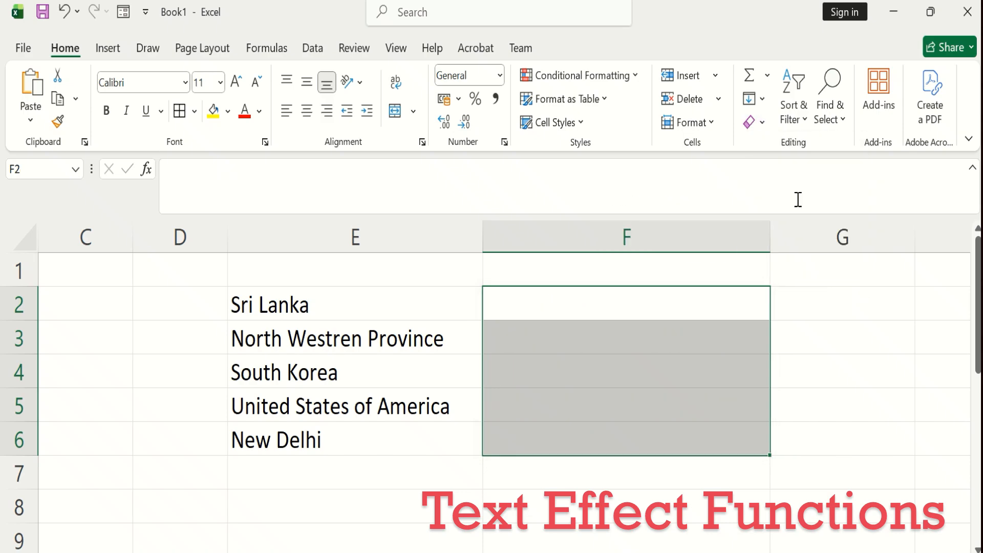
Step: Enter =LOWER(E2:E6) in F2 to convert the place names to lowercase
click(629, 300)
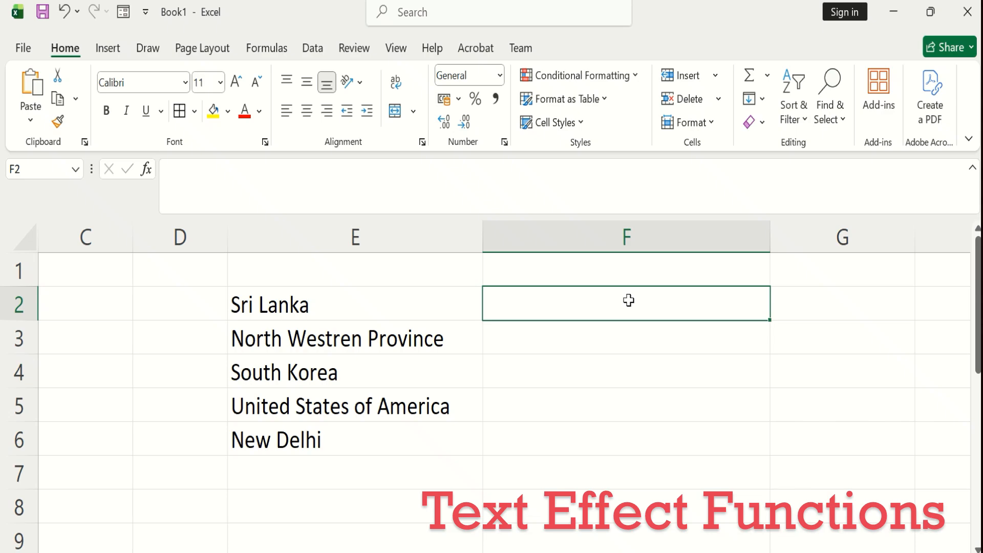
text(=)
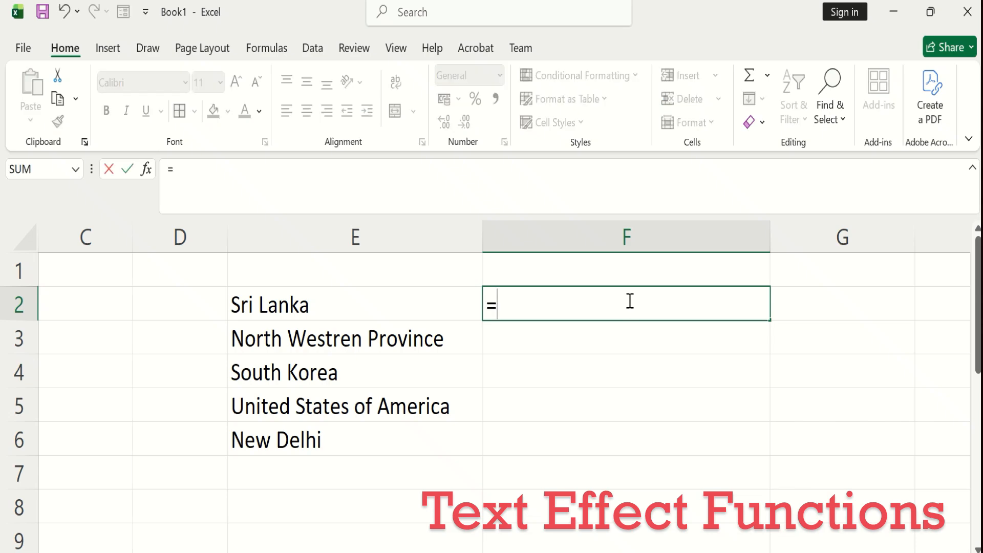
text(lo)
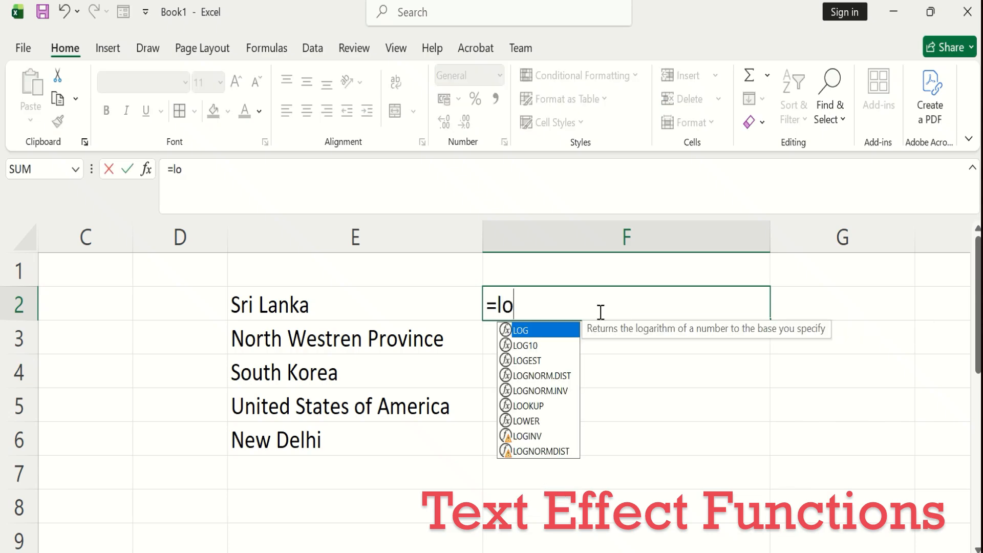
text(wer)
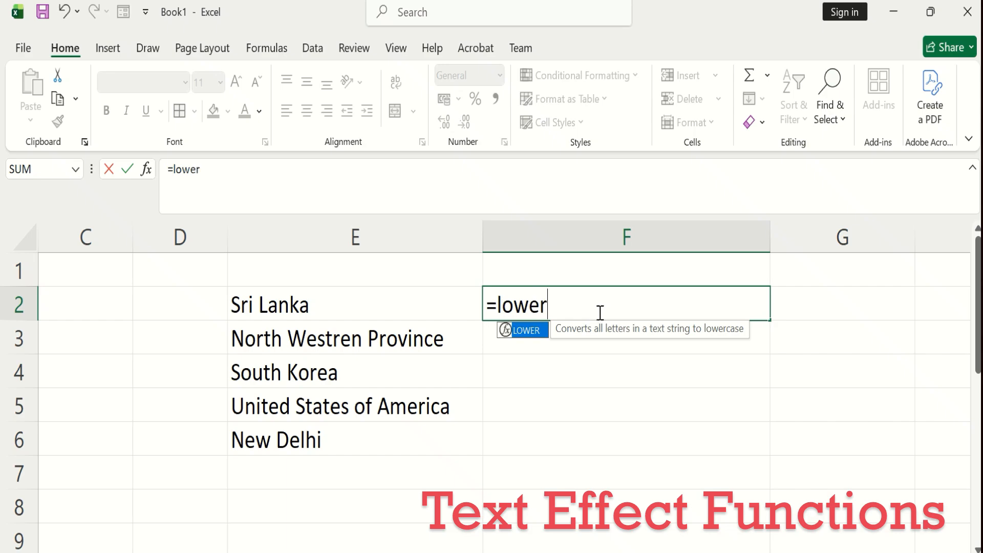
double_click(521, 330)
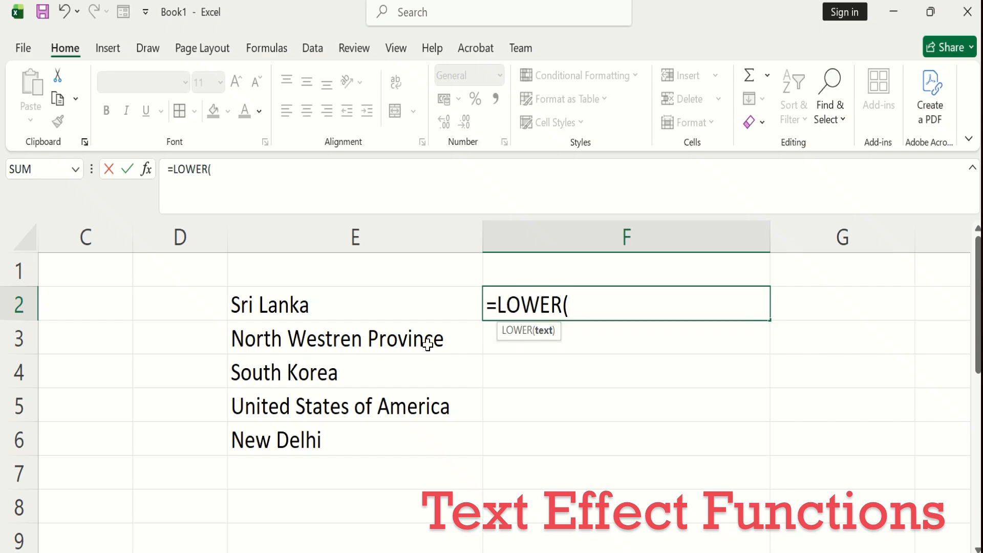
click(324, 308)
drag(322, 328, 323, 428)
text())
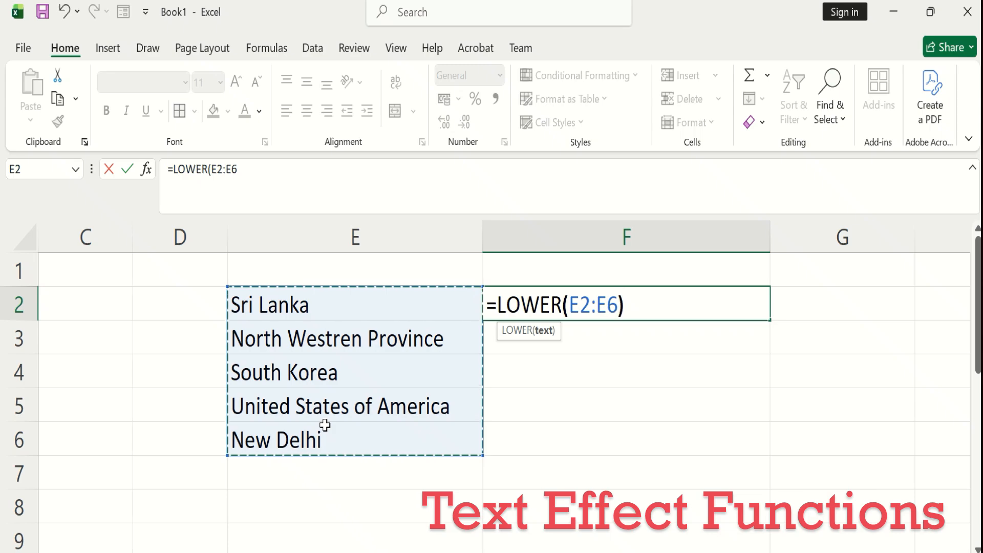
key(Return)
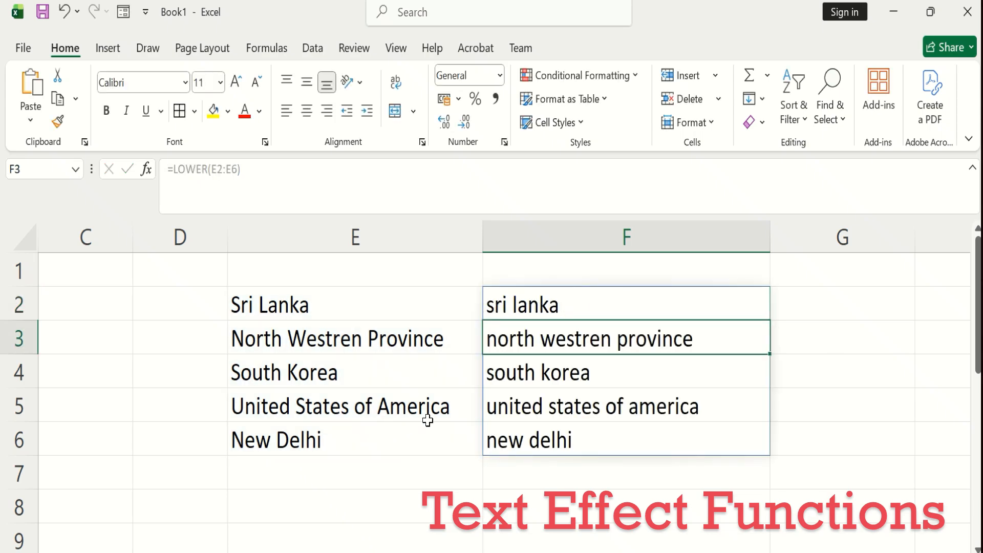
Step: Enter =PROPER(F2#) in G2 to convert the lowercase names in column F to proper case
click(805, 307)
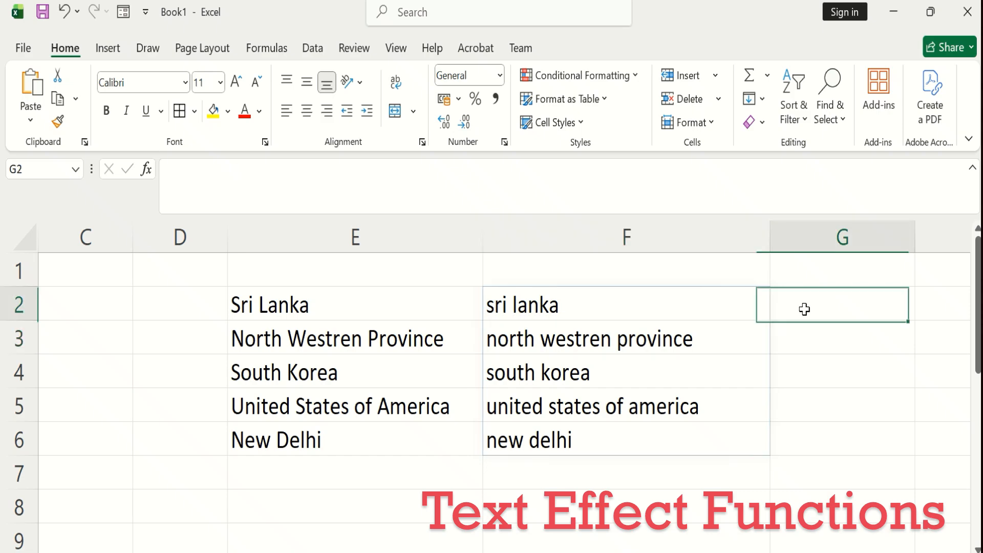
text(=)
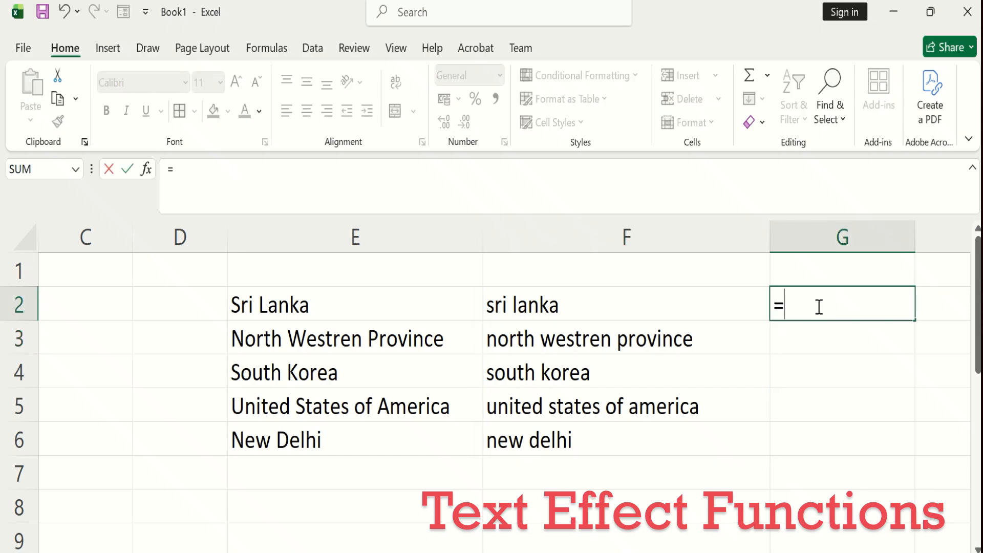
text(p)
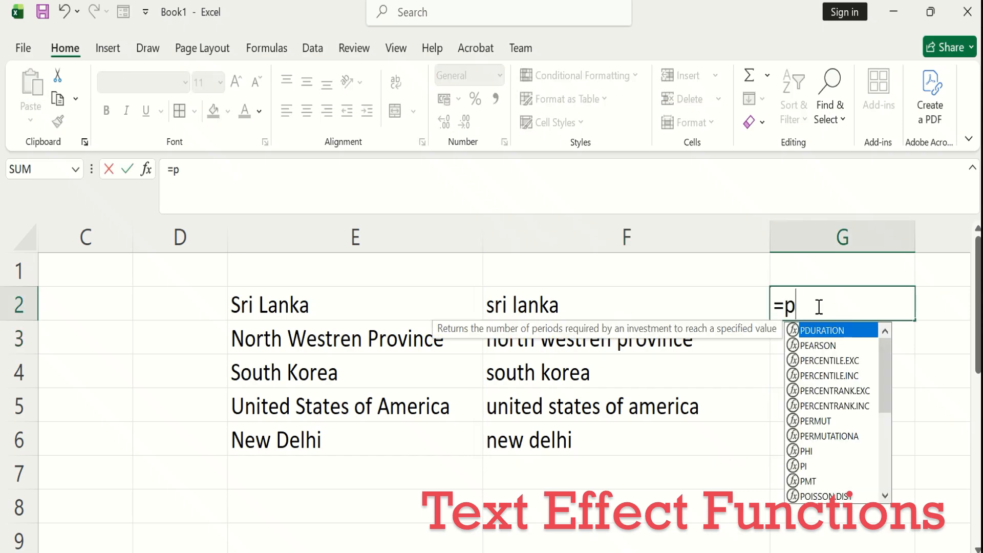
text(rop)
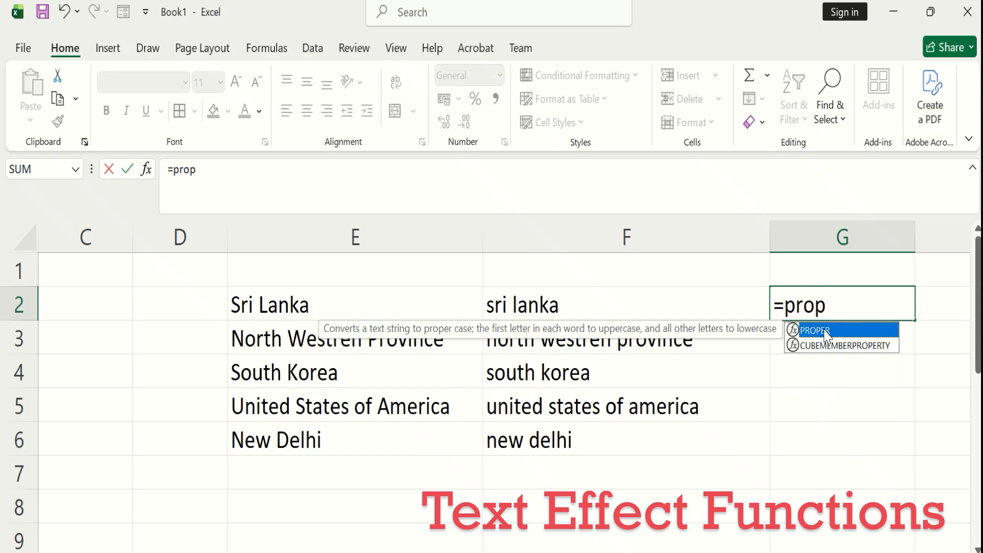
double_click(825, 332)
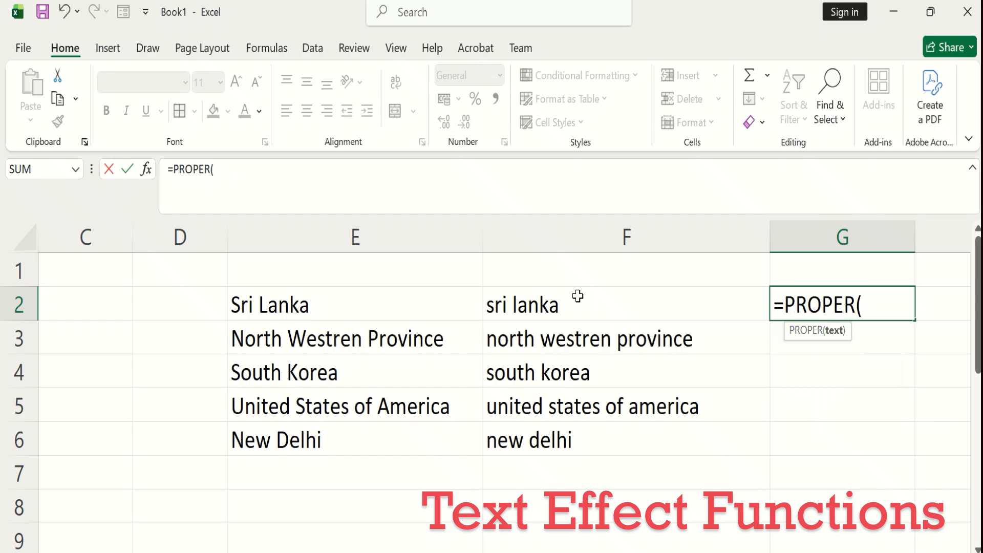
drag(577, 294, 570, 431)
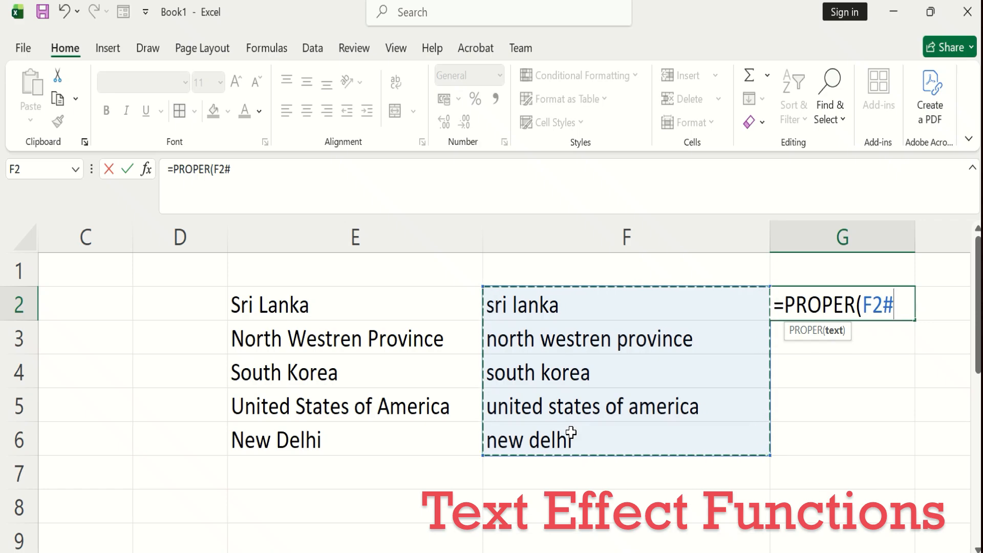
text())
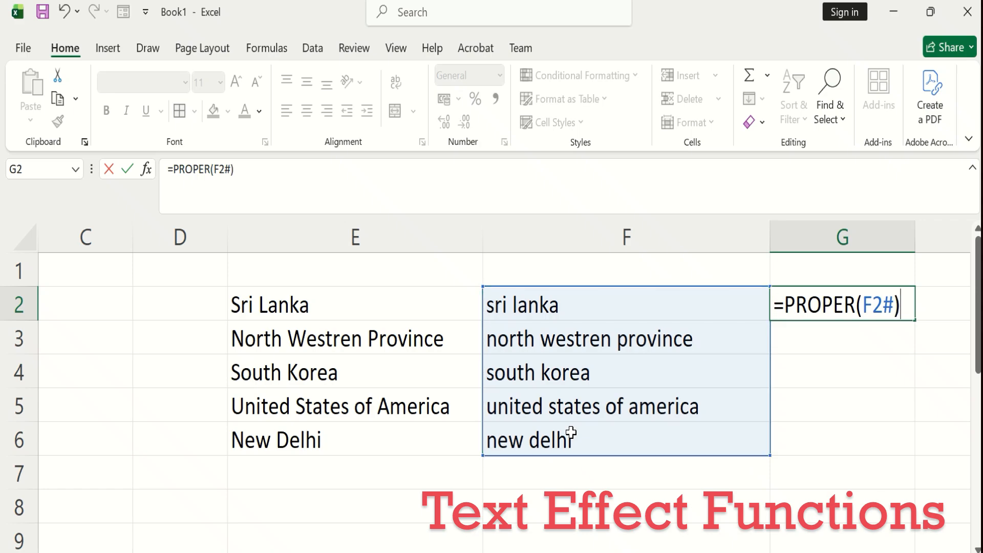
key(Return)
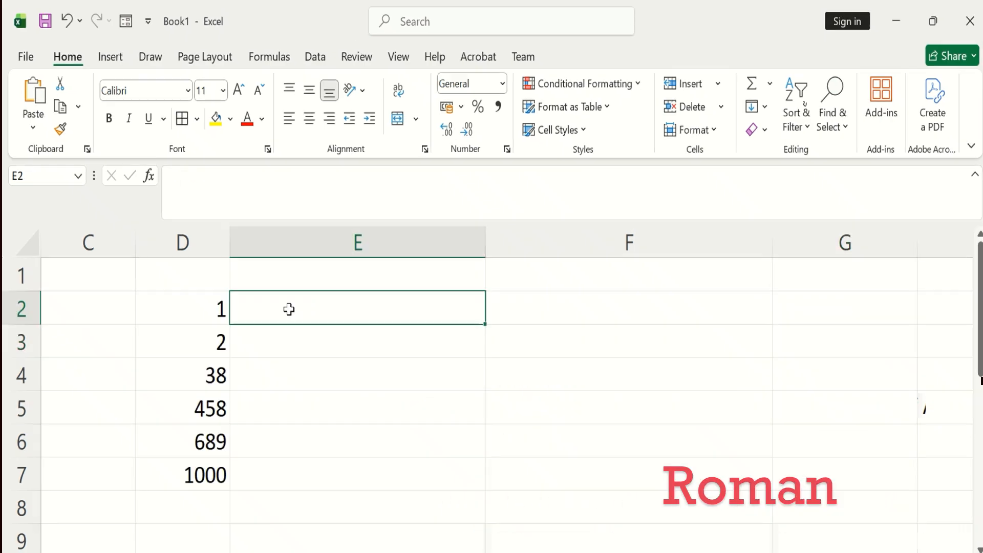
Step: Enter =ROMAN(D2:D7) in E2 to convert the column D numbers to Roman numerals
text(=)
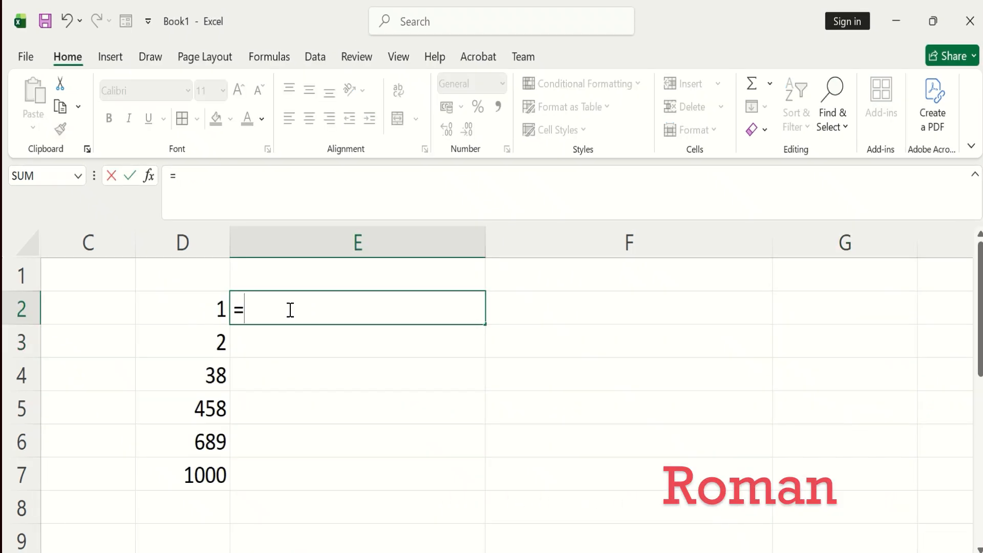
text(r)
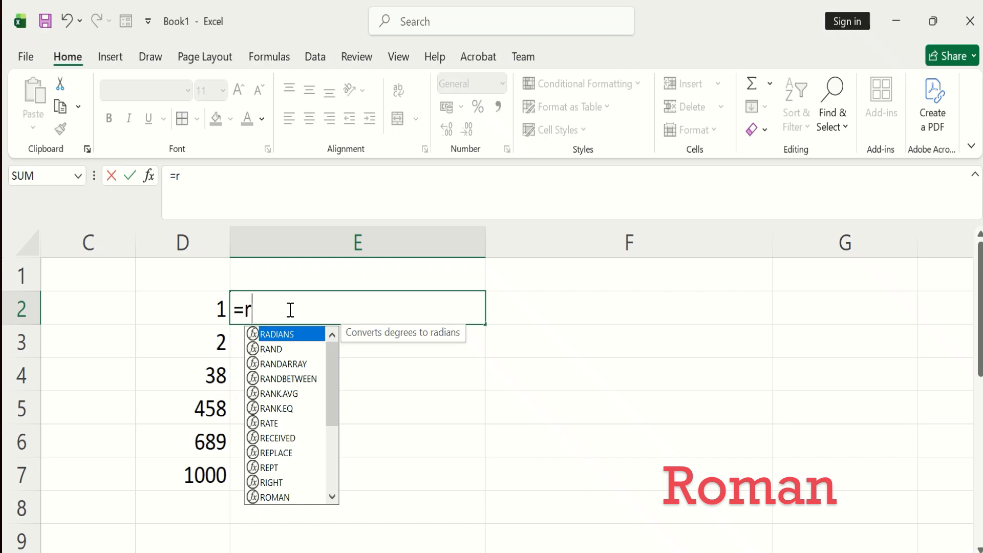
text(oma)
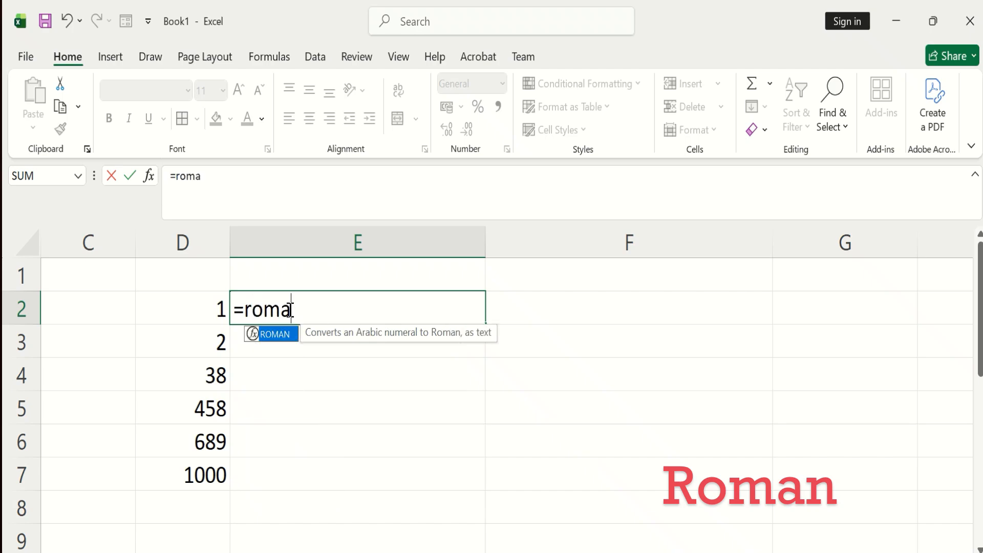
double_click(275, 334)
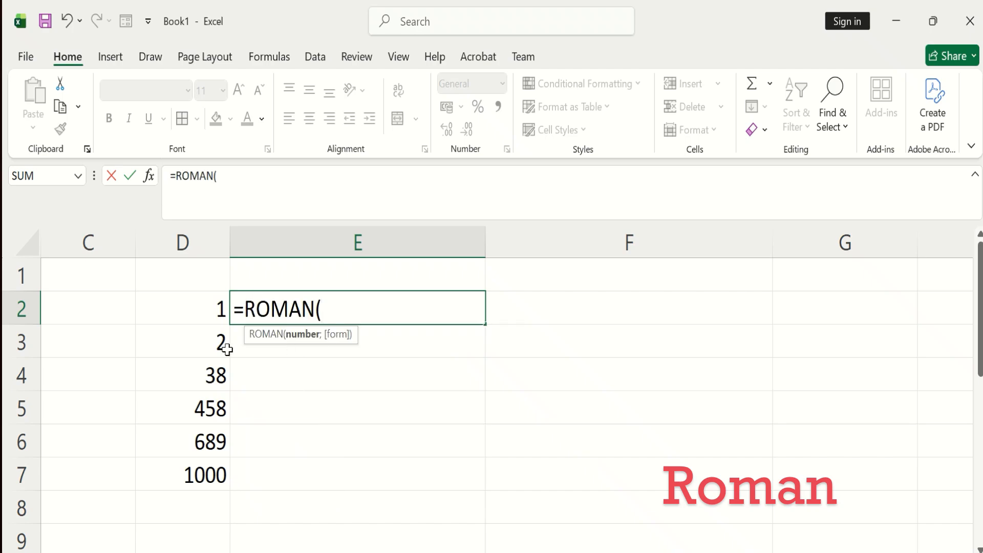
click(202, 314)
drag(203, 313, 204, 469)
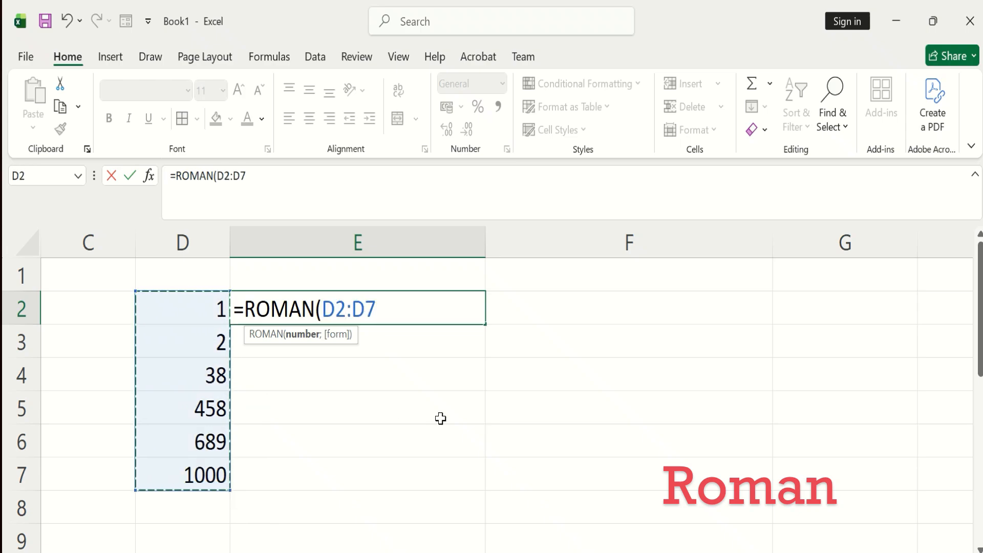
text())
key(Return)
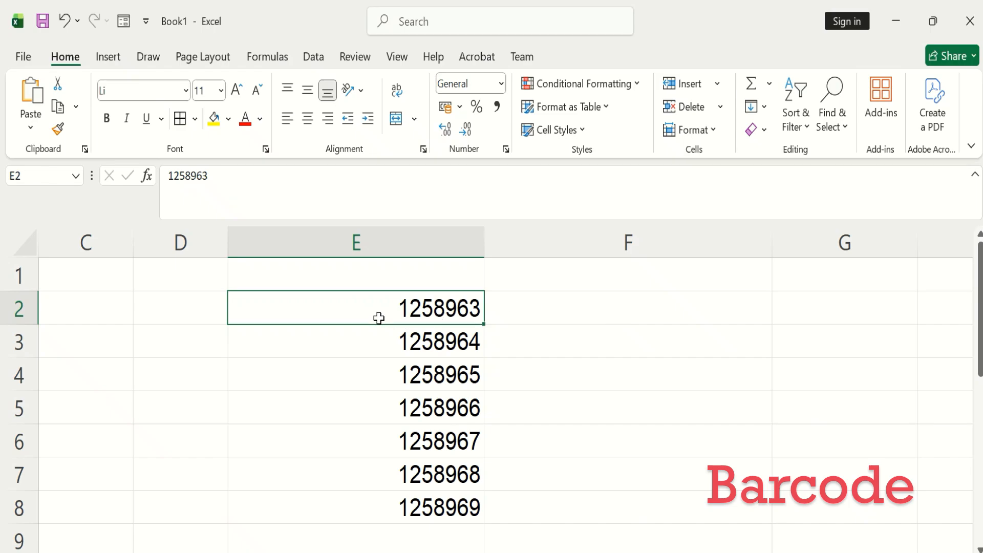
Step: Apply the Libre Barcode 39 text font to the numbers in E2:E8 to turn them into barcodes
drag(378, 315, 382, 497)
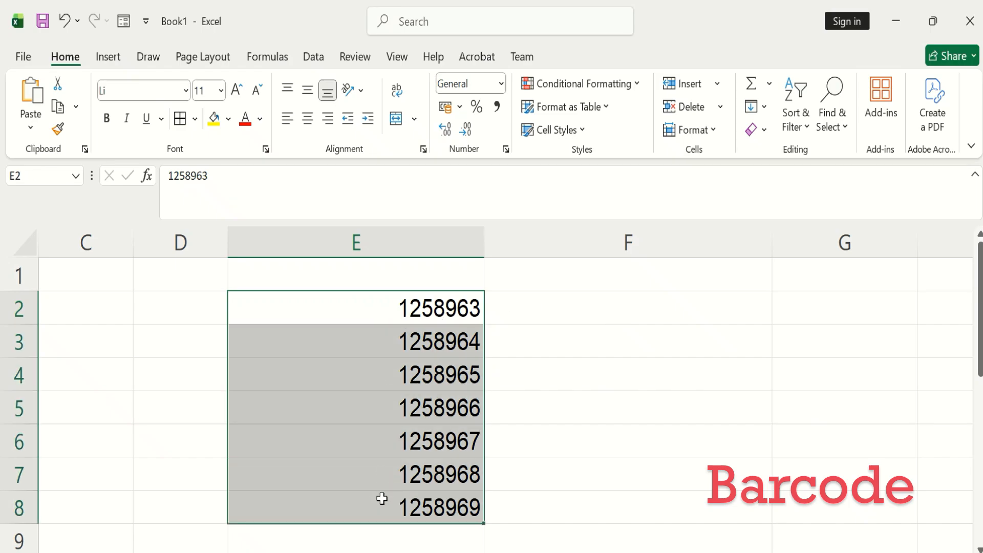
click(115, 88)
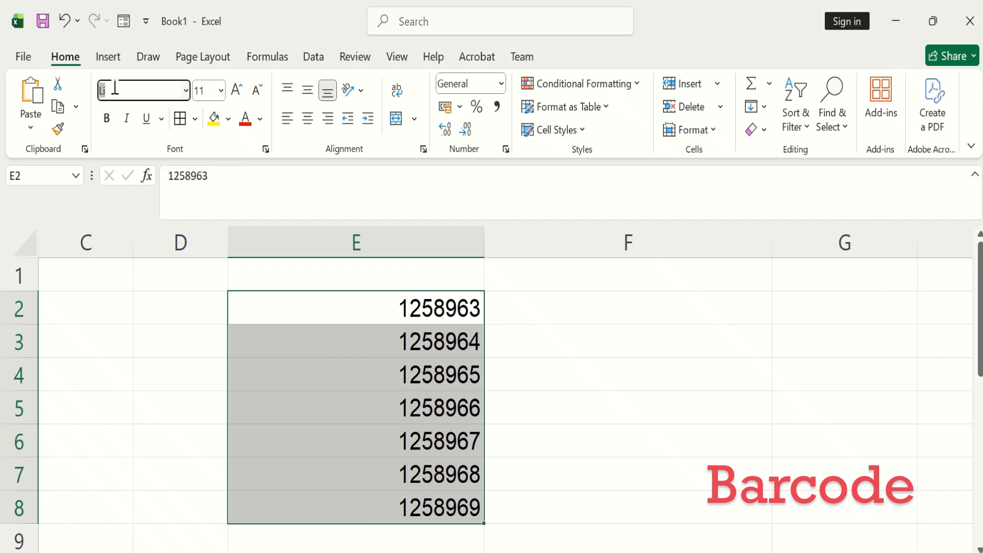
right_click(115, 88)
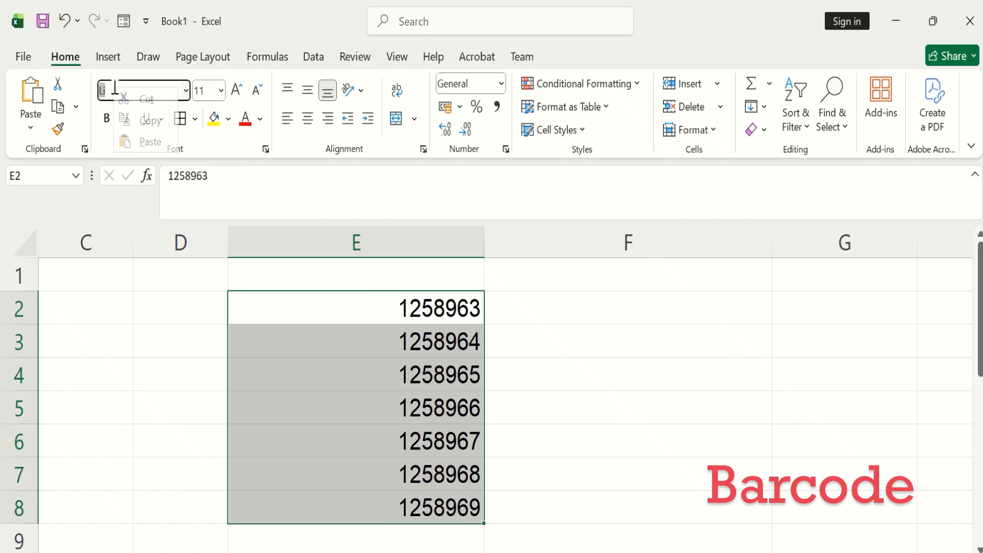
click(150, 142)
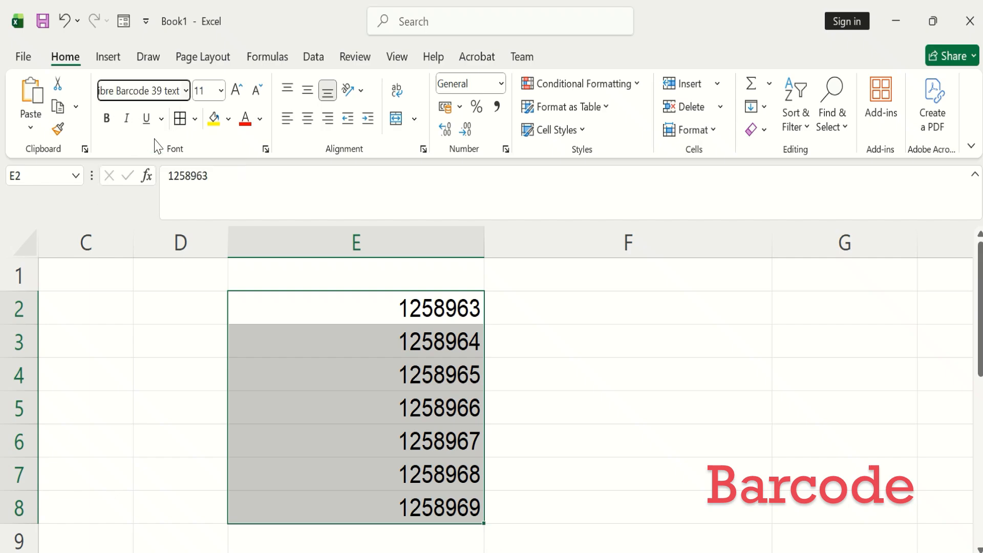
click(186, 94)
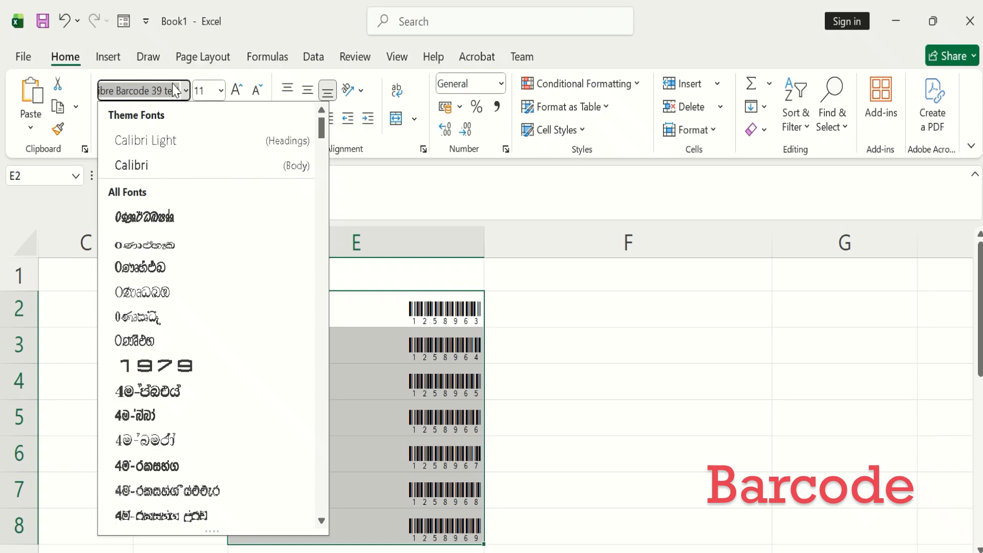
click(542, 314)
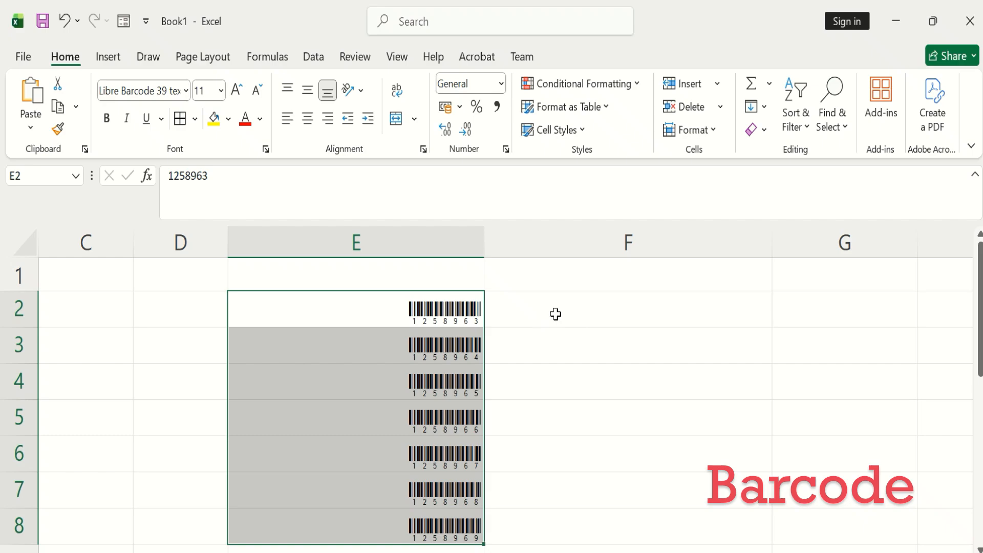
Step: Paste the copied content into cell F2 as text only
click(555, 314)
right_click(556, 313)
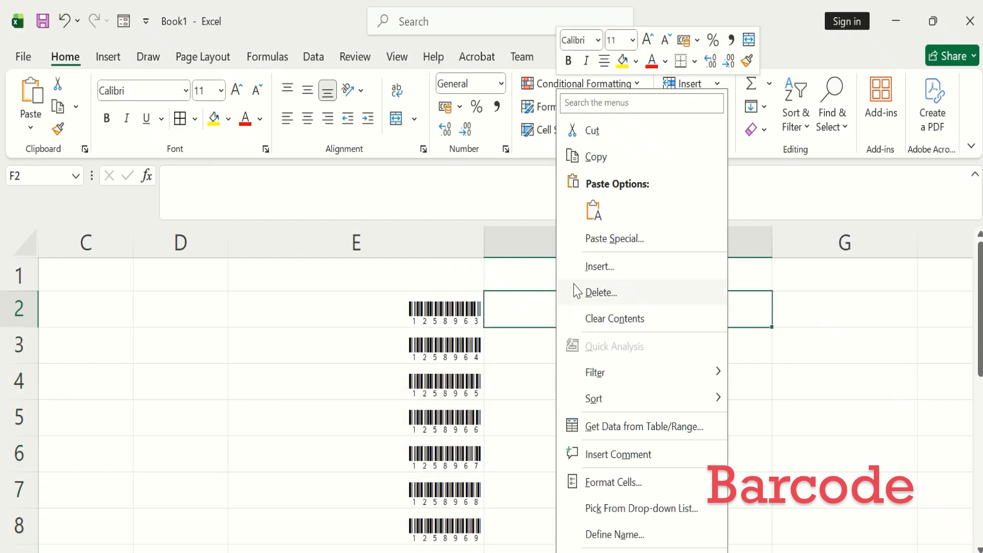
click(593, 210)
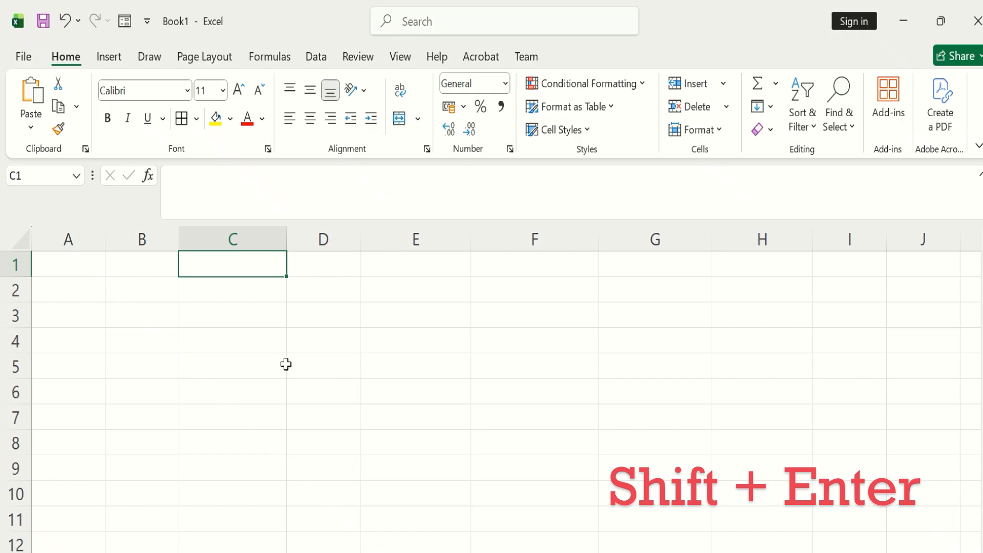
Step: Select the range C1:C5 by extending the selection from C1 through its end-cell reference
click(39, 180)
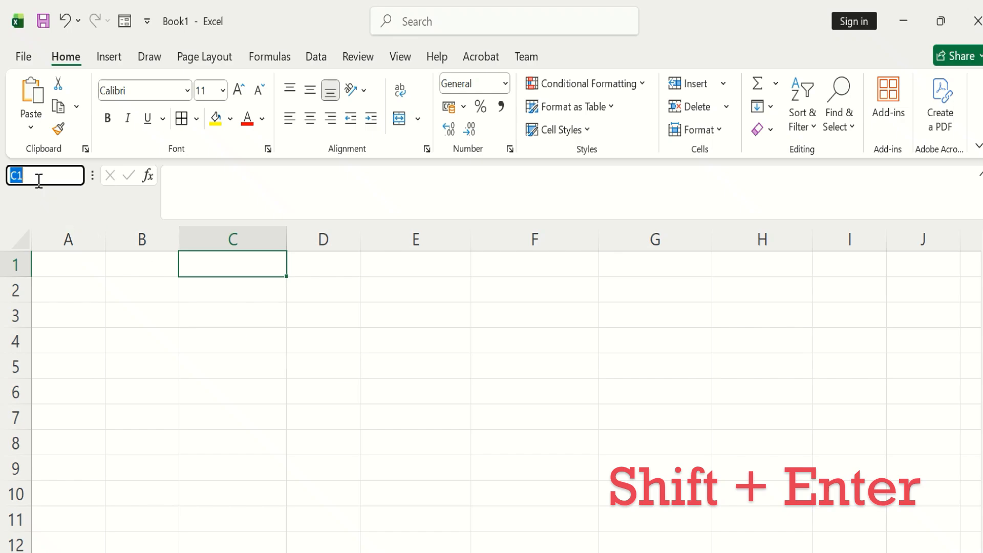
click(39, 176)
key(shift+Return)
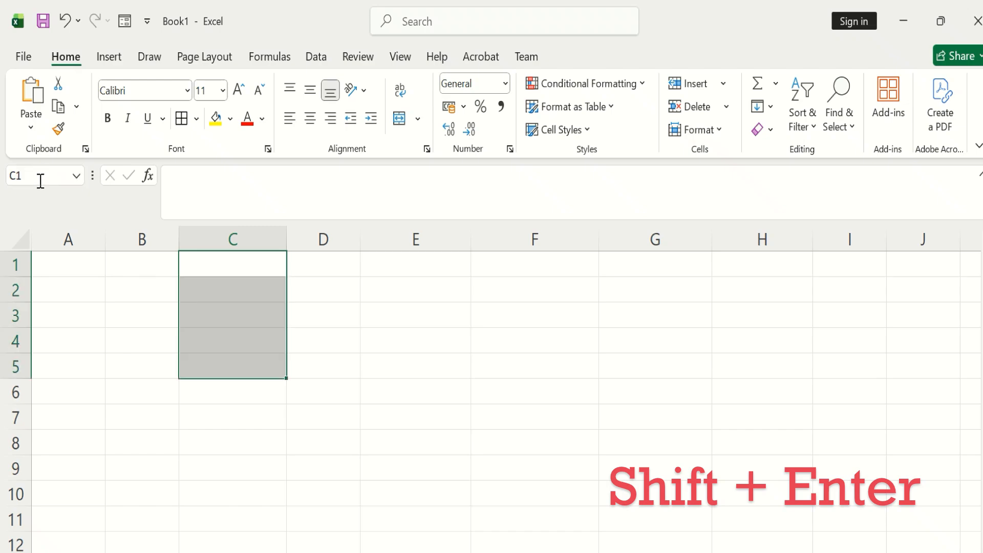
Step: Extend the selection from E1 to a range by giving the reference of its end cell
click(391, 264)
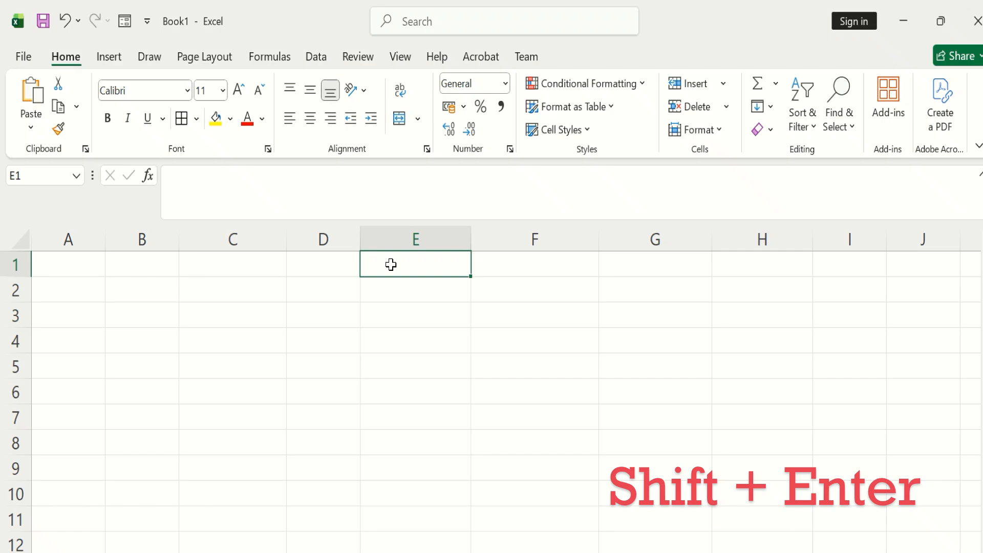
click(32, 178)
click(32, 179)
key(shift+Return)
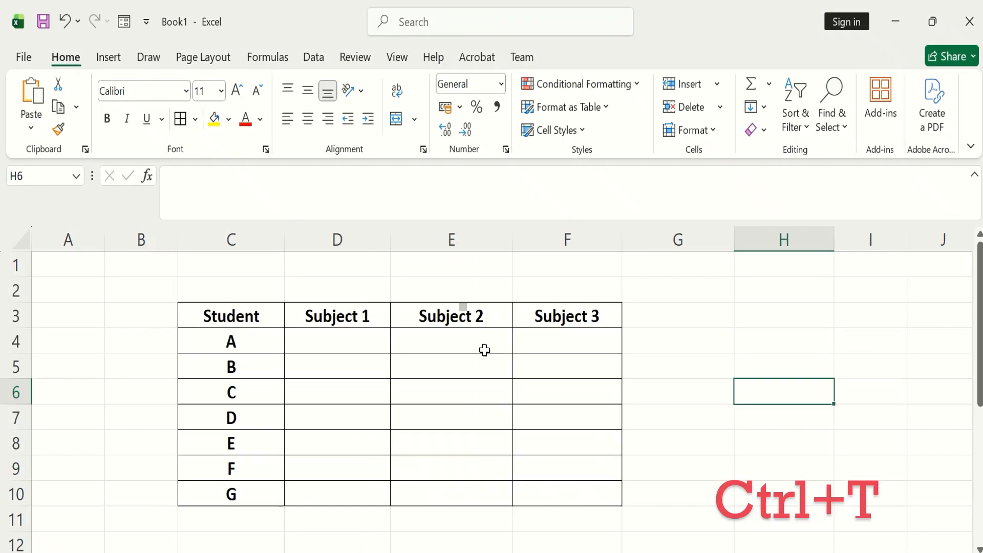
Step: Convert the student range C3:F10 into a table without treating its first row as headers
drag(240, 319, 528, 487)
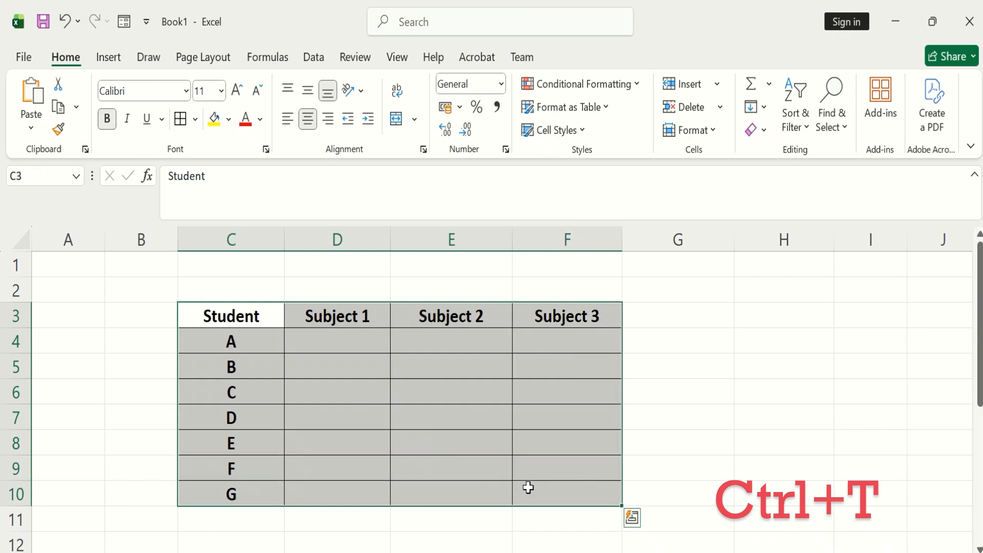
key(ctrl+t)
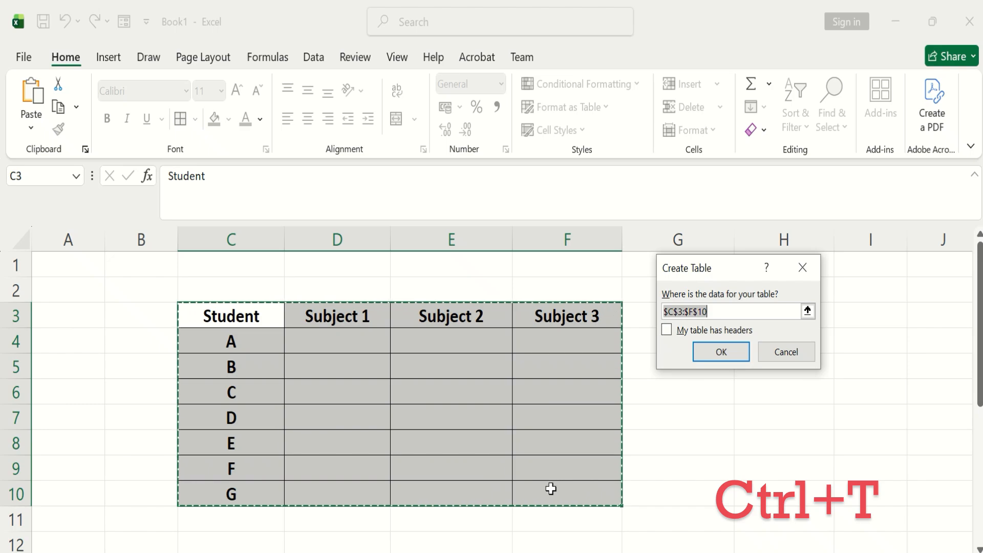
click(722, 353)
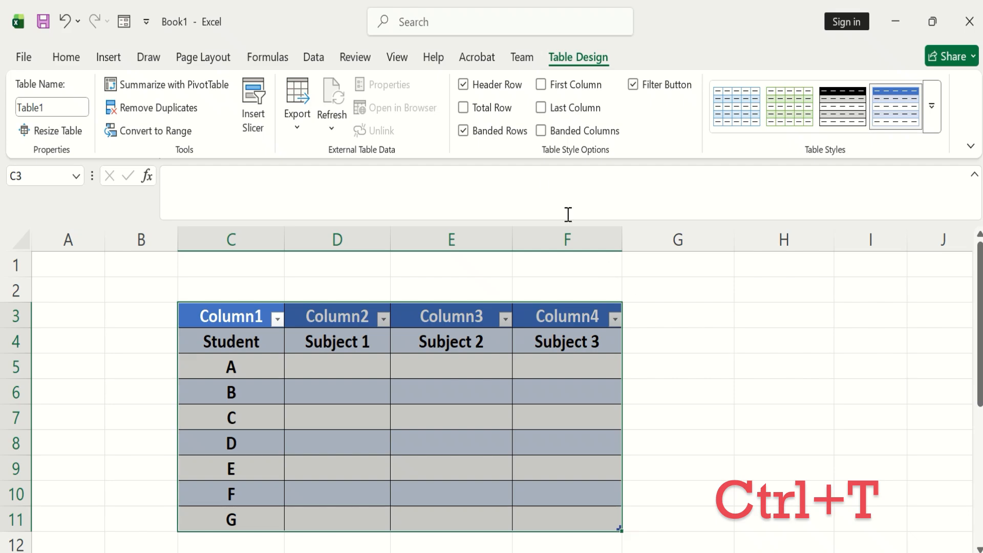
Step: Add a total row to the table and set the Column2 and Column3 totals to Sum
click(471, 116)
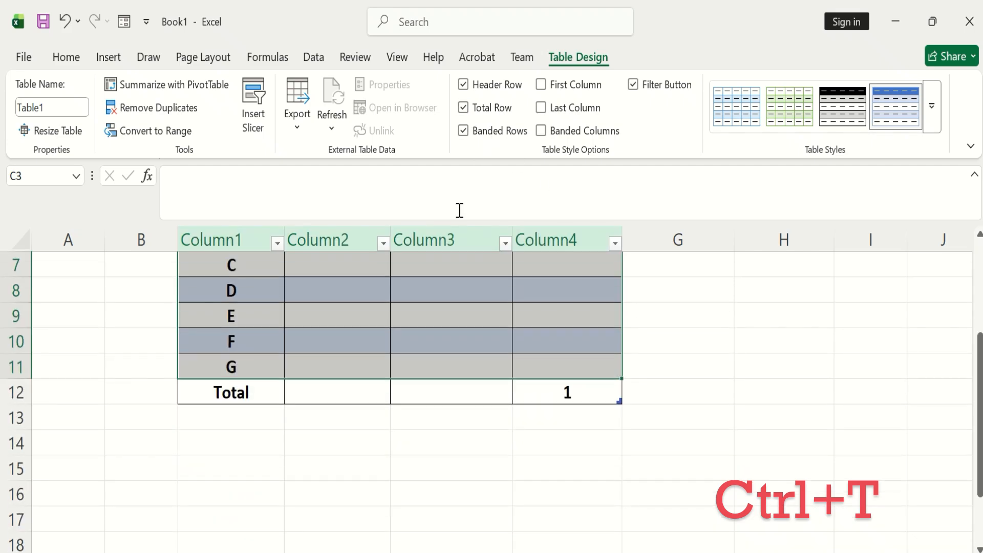
click(328, 392)
click(397, 399)
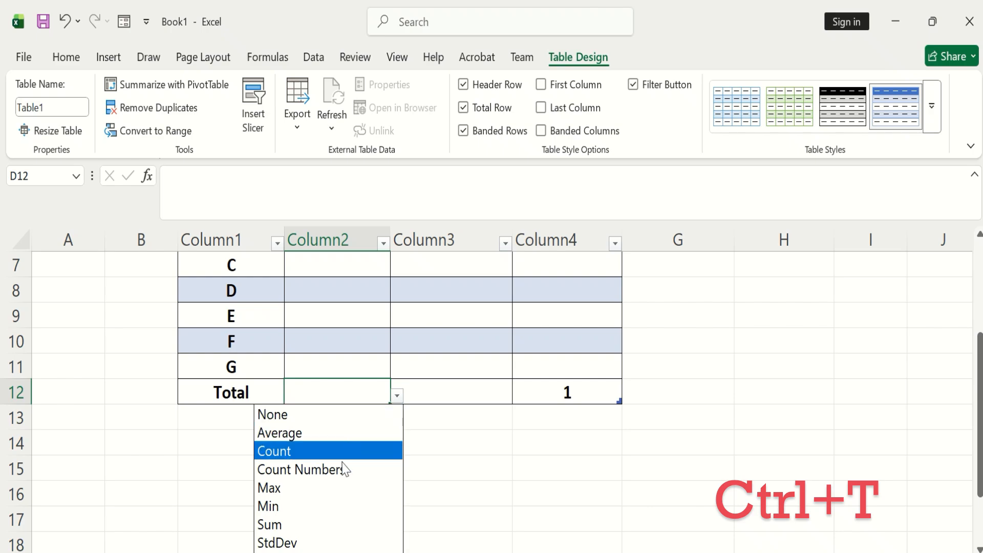
click(318, 520)
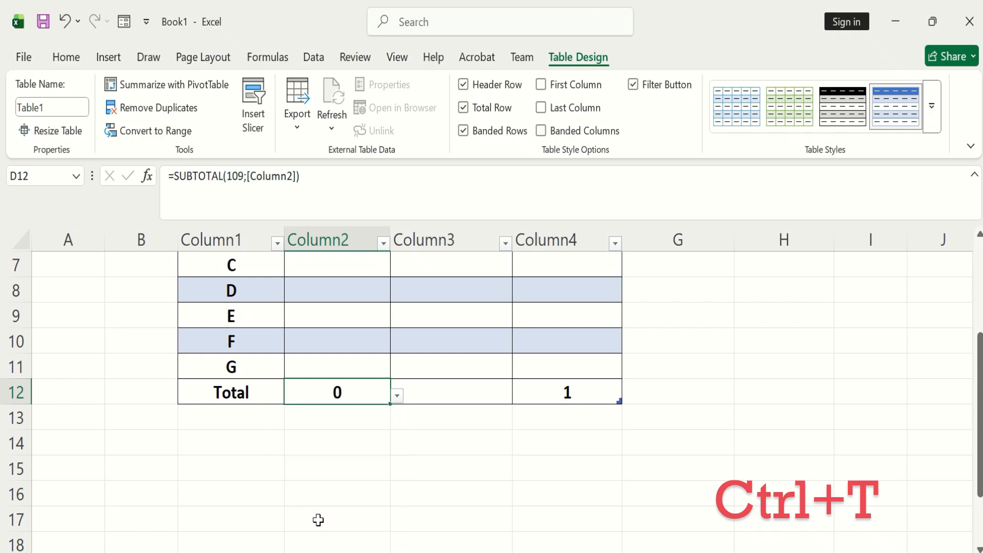
click(454, 392)
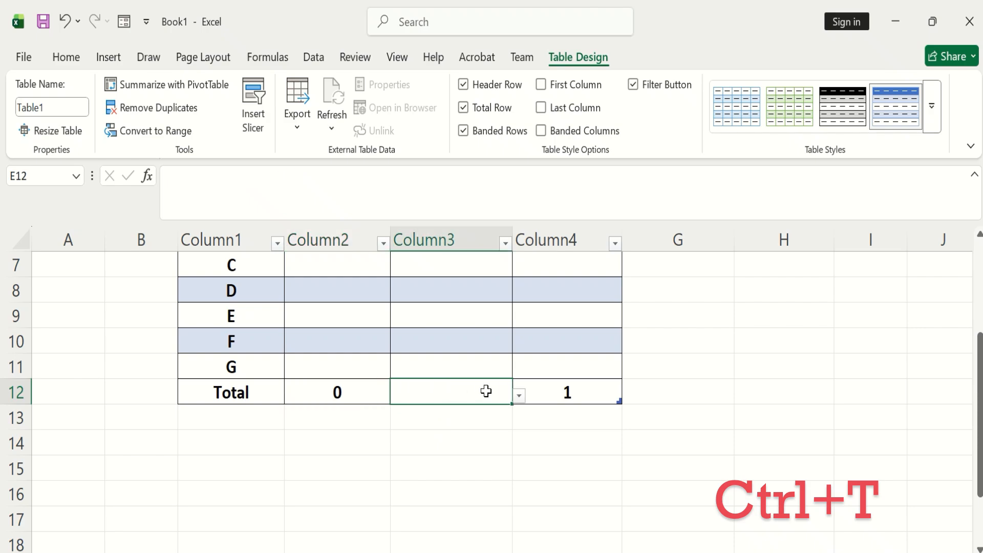
click(518, 397)
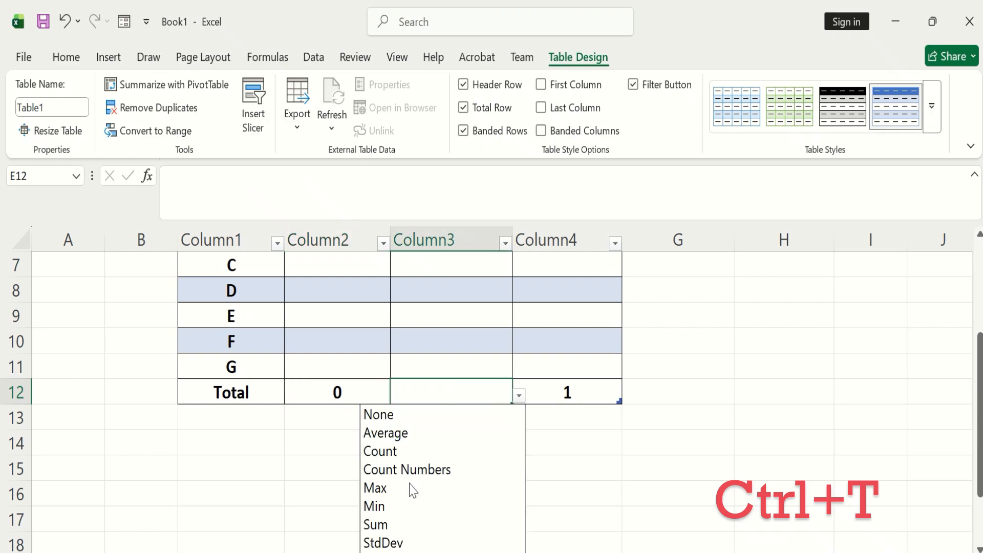
click(395, 523)
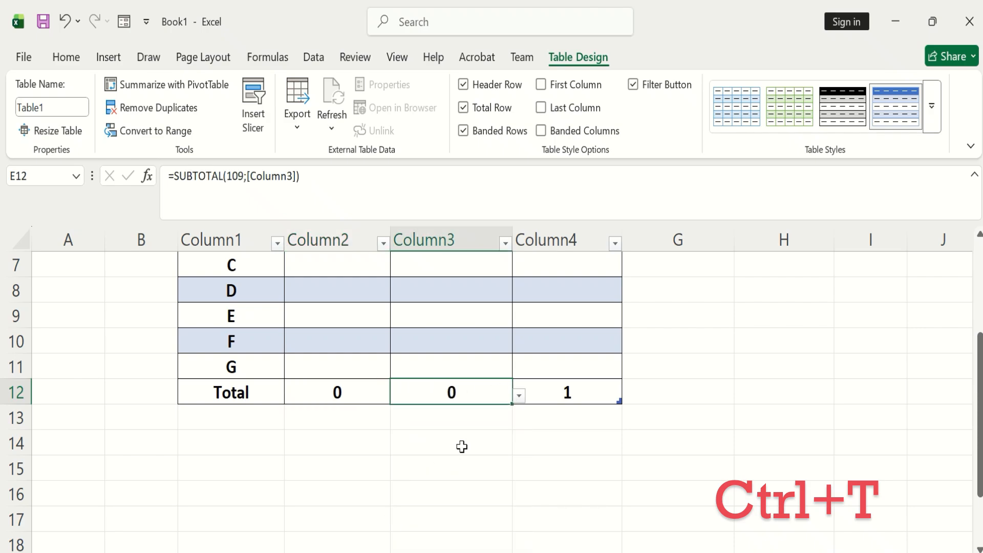
Step: Enter student A's marks: 55 for Subject 1, 66 for Subject 2 and 89 for Subject 3
scroll(405, 362, up, 2)
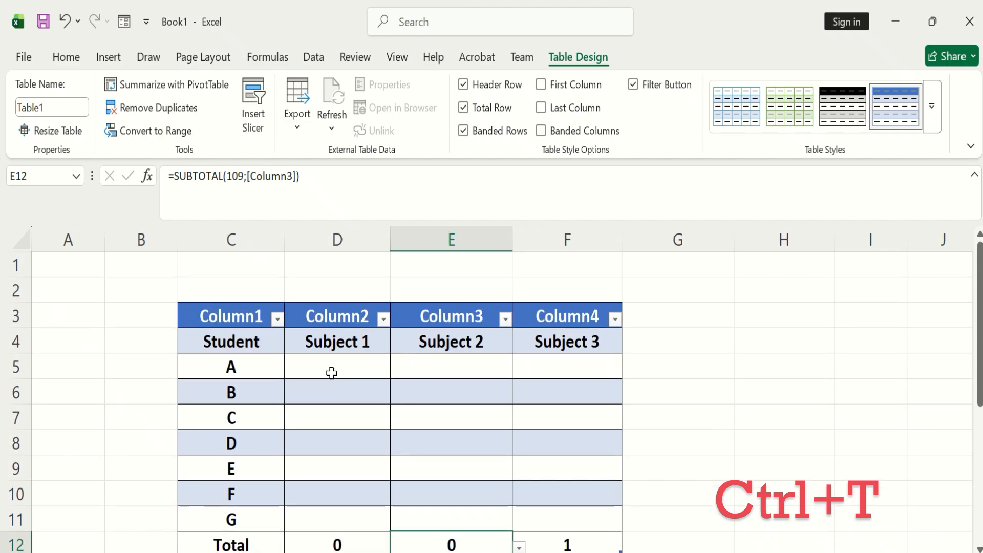
click(342, 369)
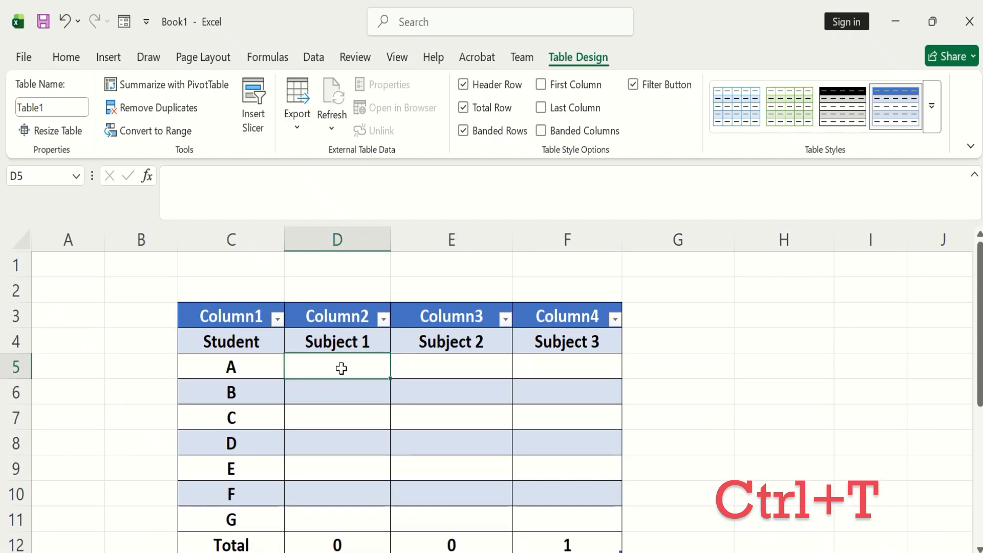
text(55)
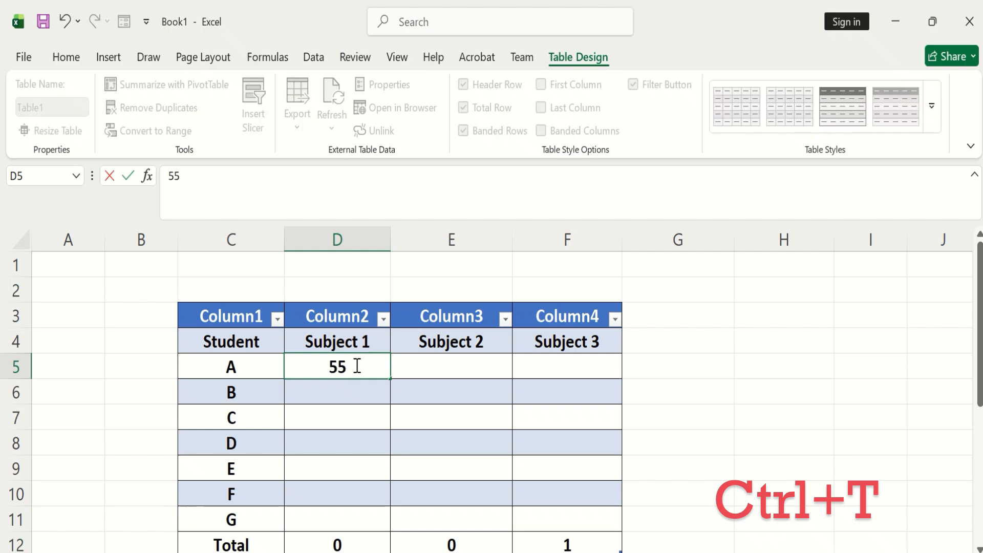
click(425, 369)
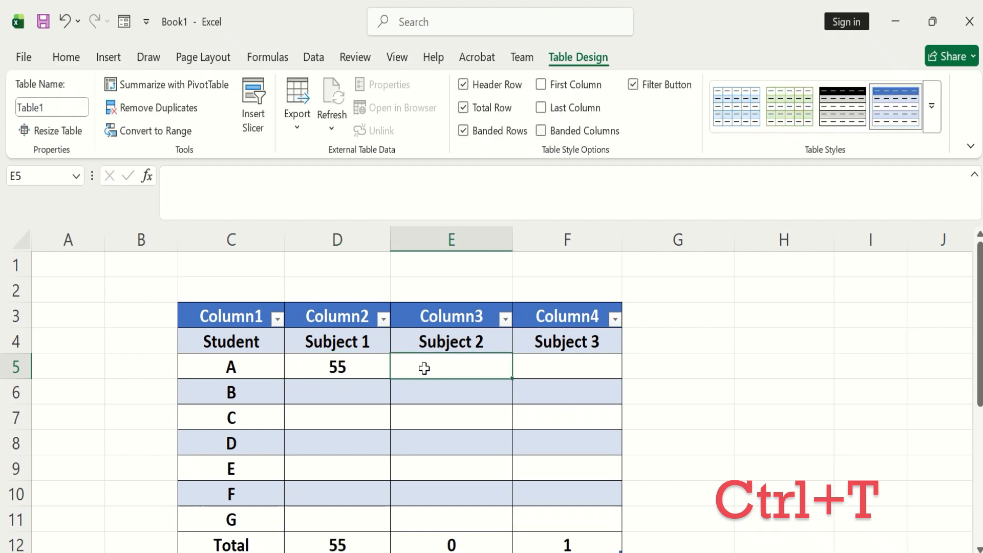
text(66)
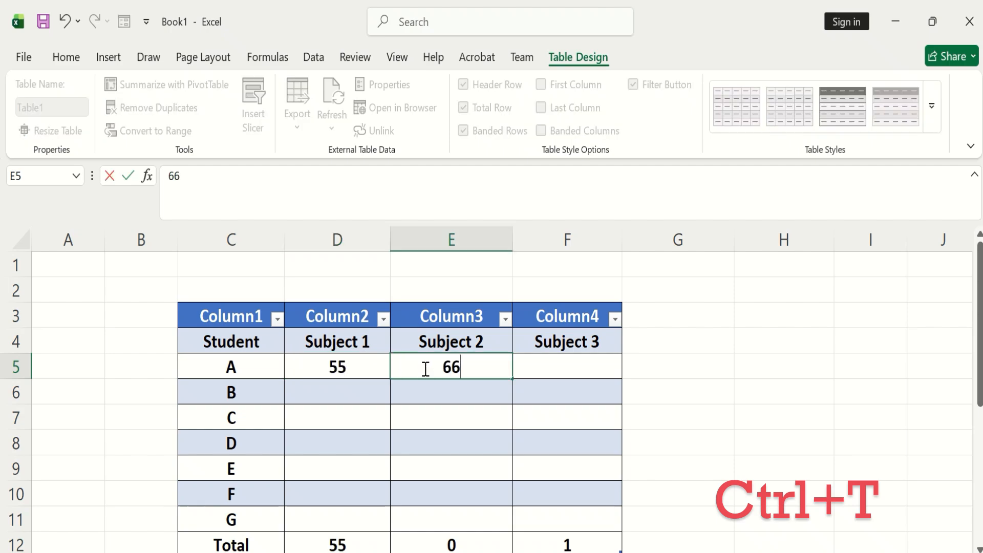
click(531, 368)
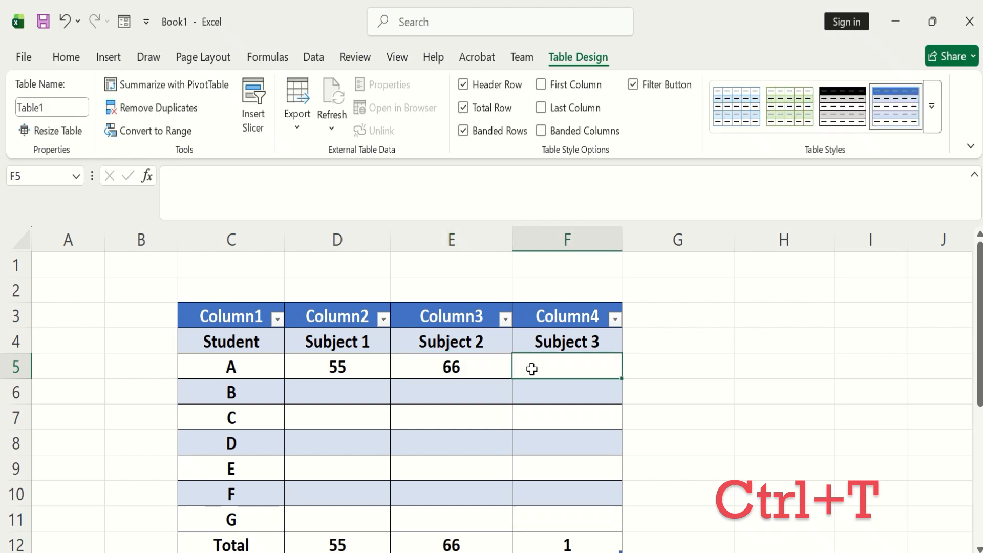
text(89)
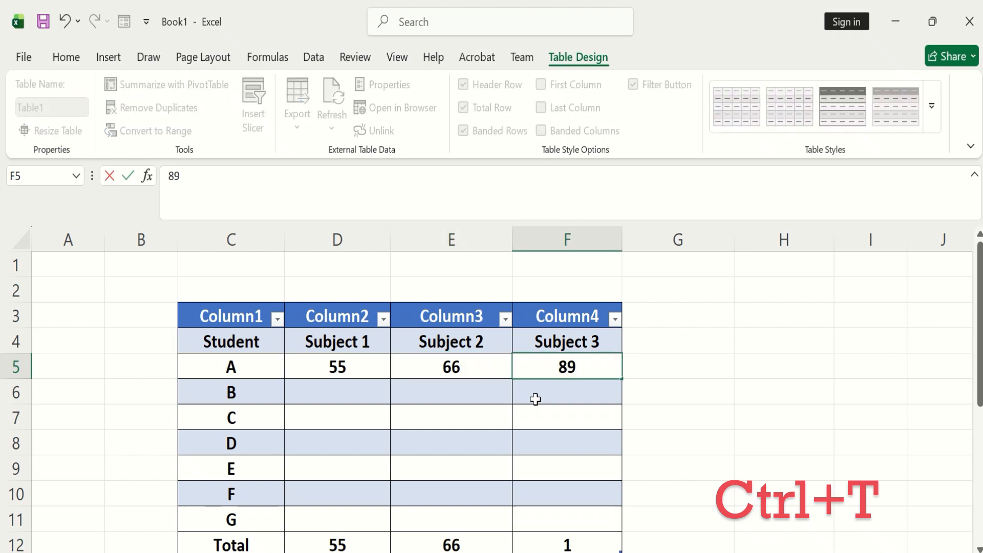
Step: Fill in student B's marks with 14 for Subject 3, 55 for Subject 2 and 77 for Subject 1
click(532, 397)
text(14)
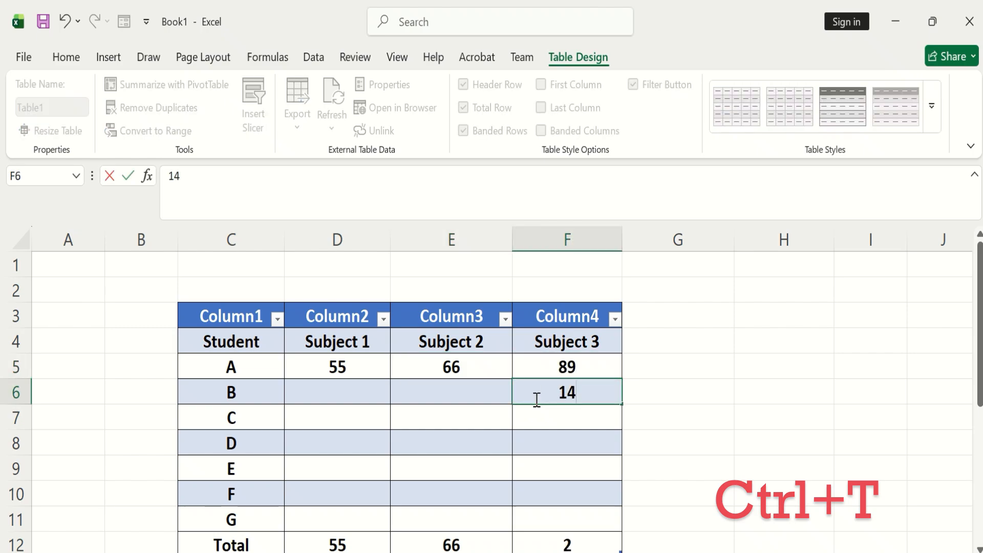
click(487, 396)
text(55)
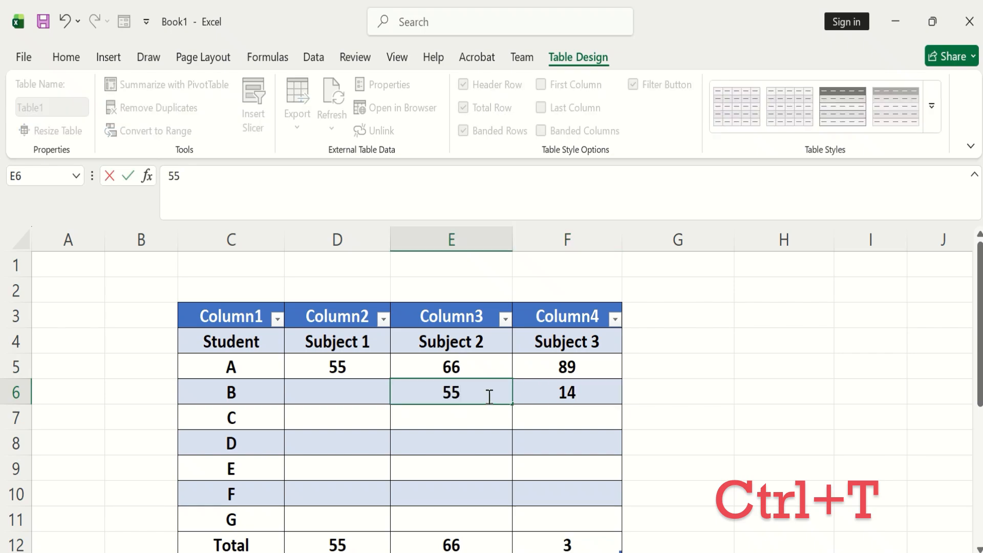
click(347, 388)
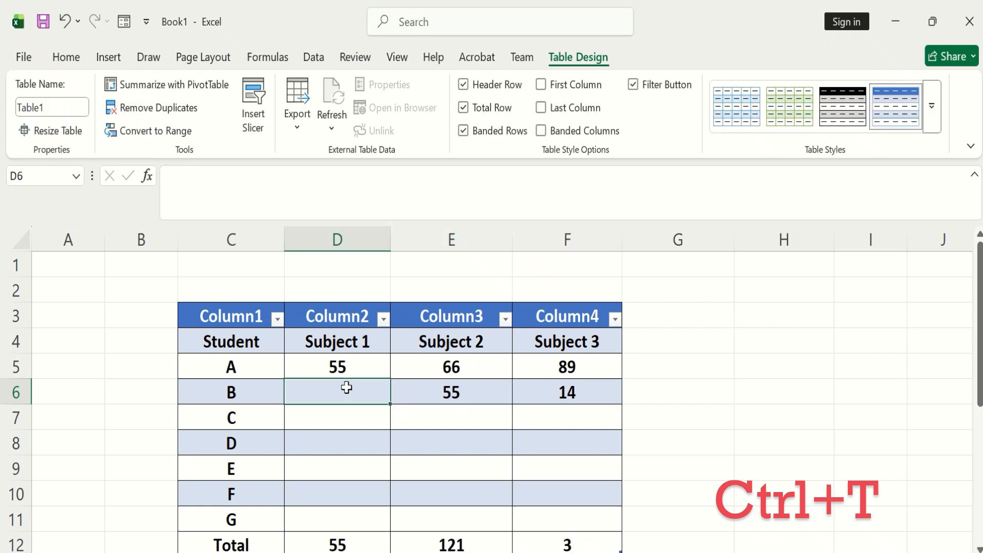
text(77)
Step: Enter student C's marks: 45 for Subject 1, 21 for Subject 2 and 74 for Subject 3
click(359, 419)
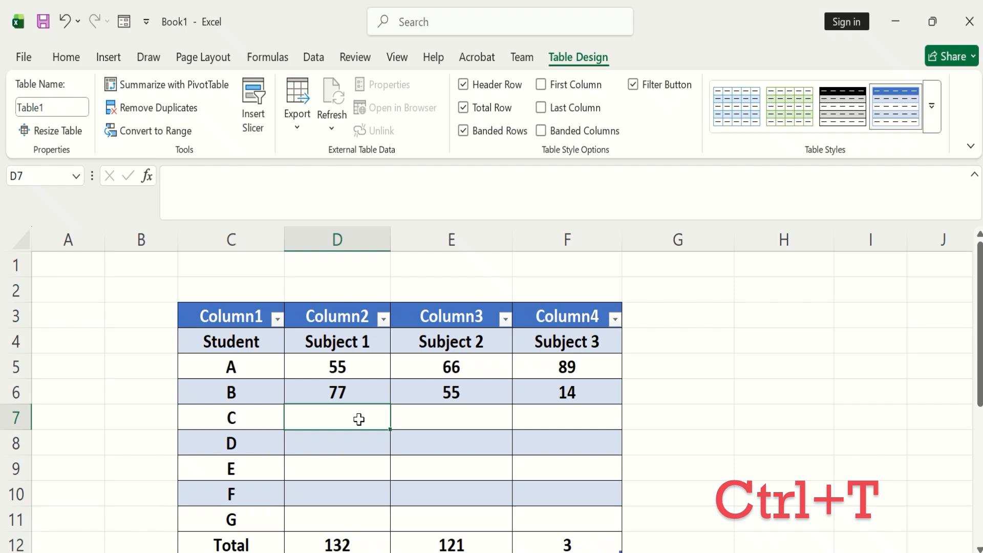
text(45)
click(408, 414)
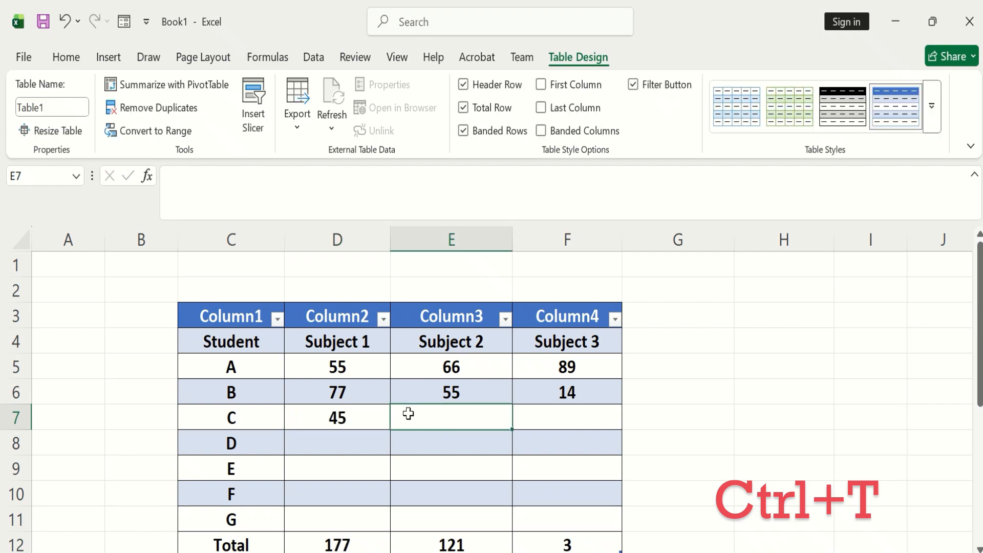
text(21)
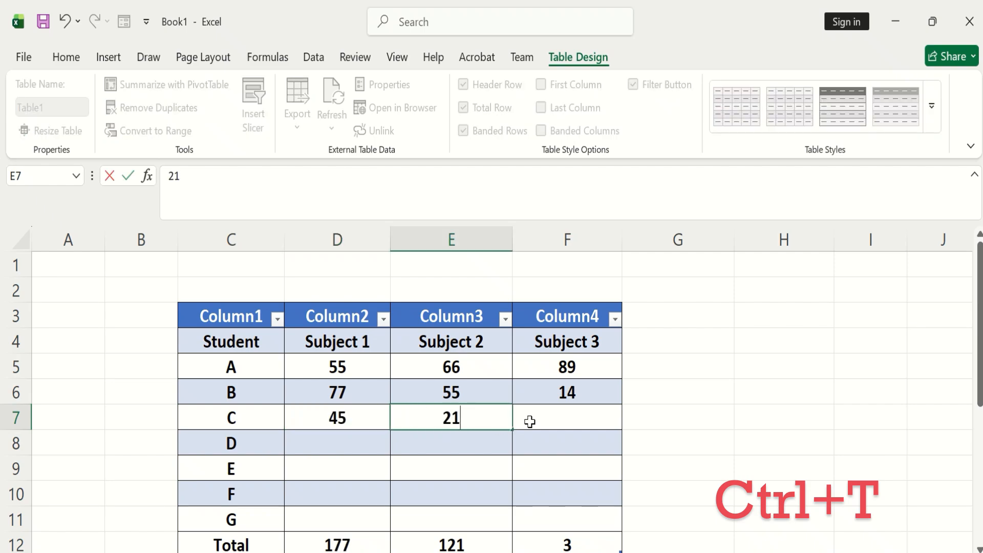
click(529, 421)
text(74)
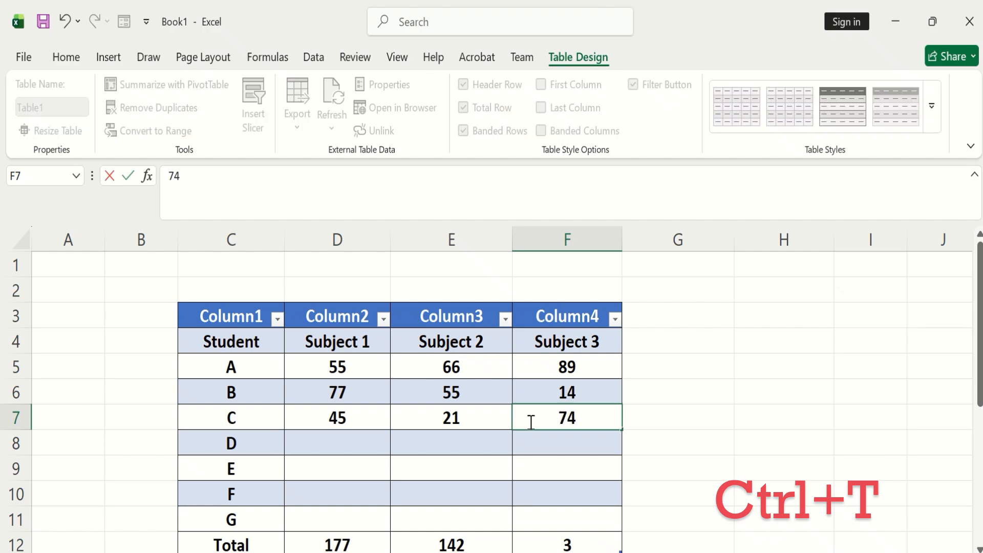
Step: Enter student D's marks: 28 for Subject 1, 47 for Subject 2 and 31 for Subject 3
scroll(531, 421, down, 2)
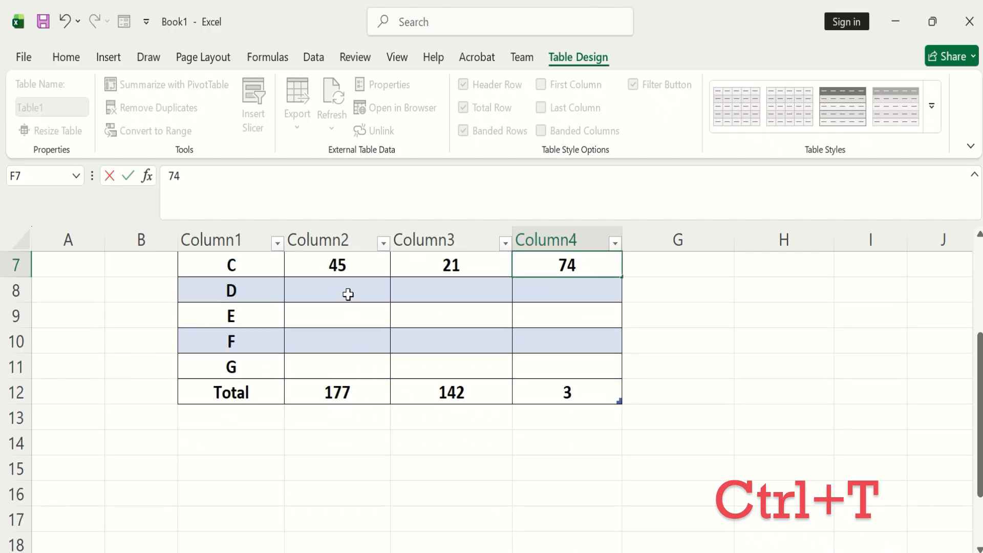
click(348, 295)
text(2)
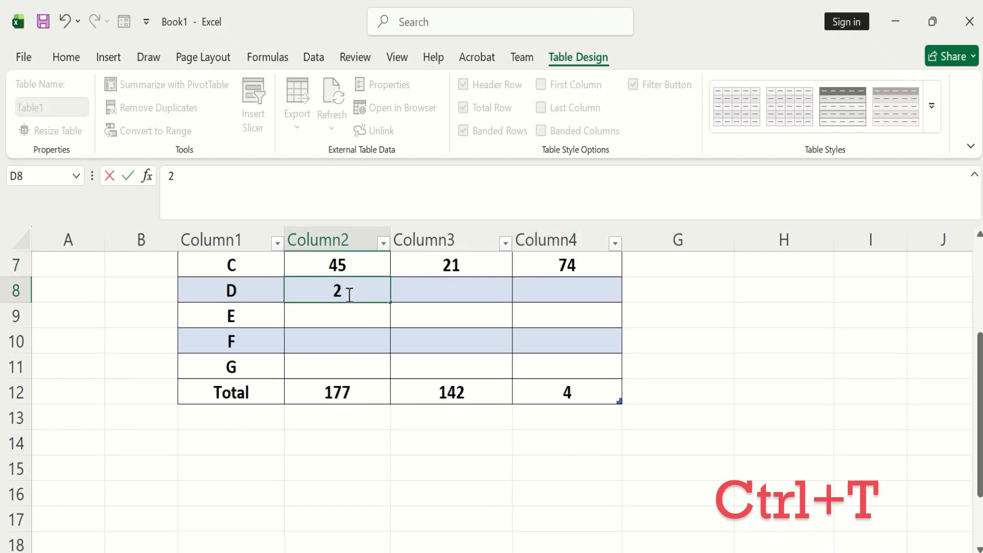
text(8)
click(433, 290)
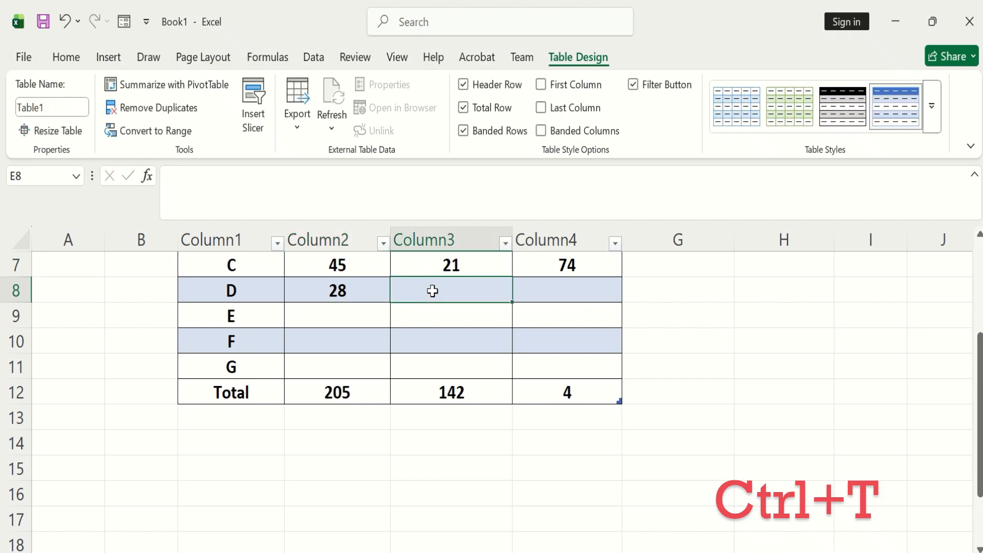
text(47)
click(541, 292)
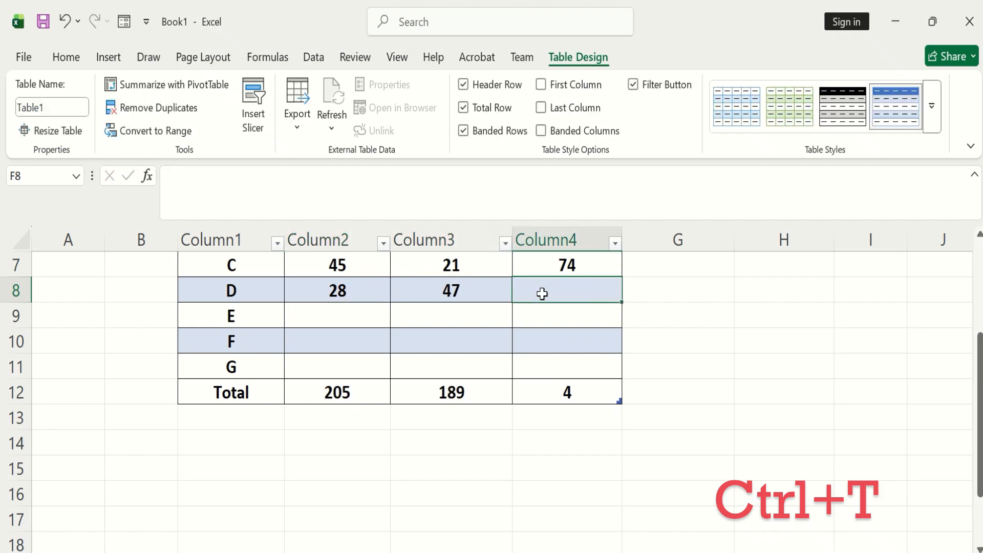
text(31)
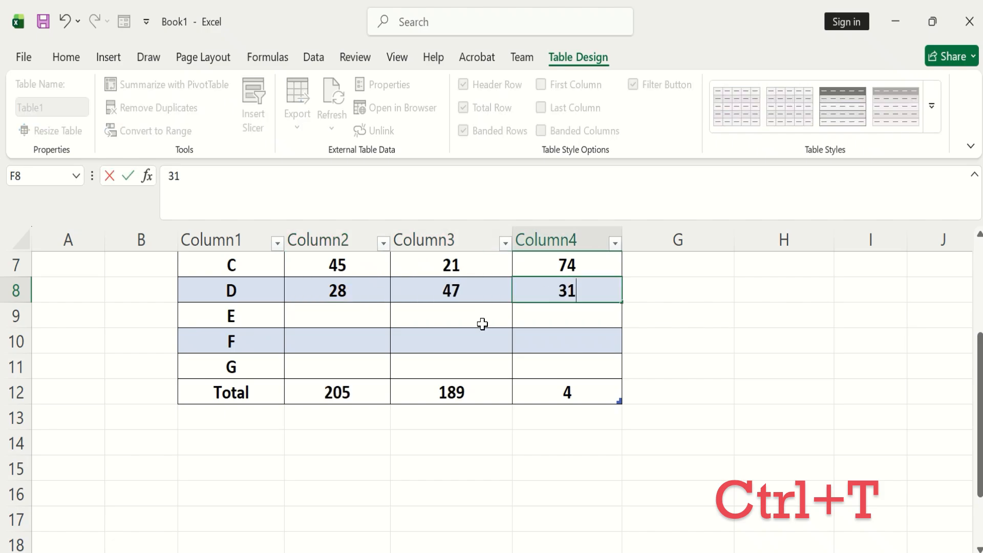
Step: Enter student E's marks: 68 for Subject 1, 78 for Subject 3 and 11 for Subject 2
click(344, 310)
text(68)
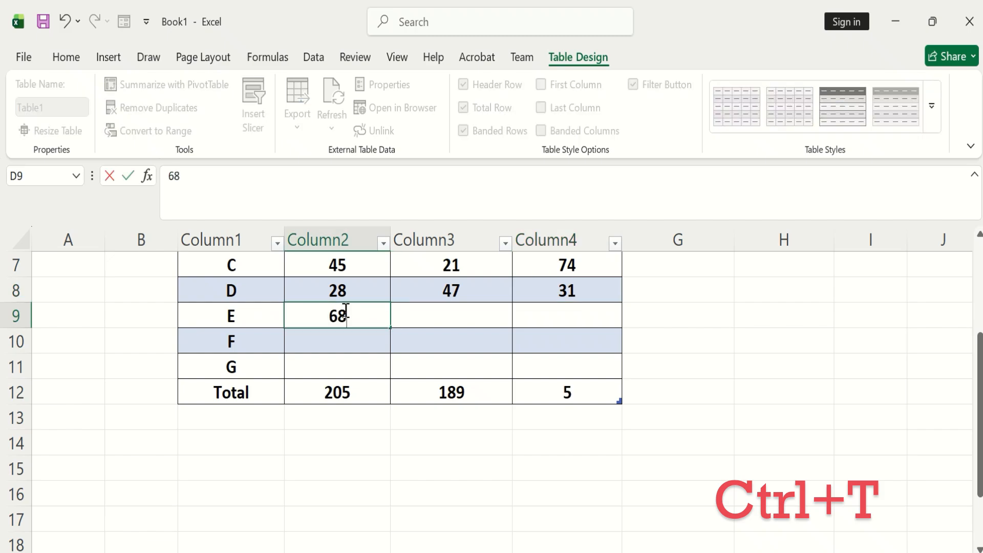
click(513, 316)
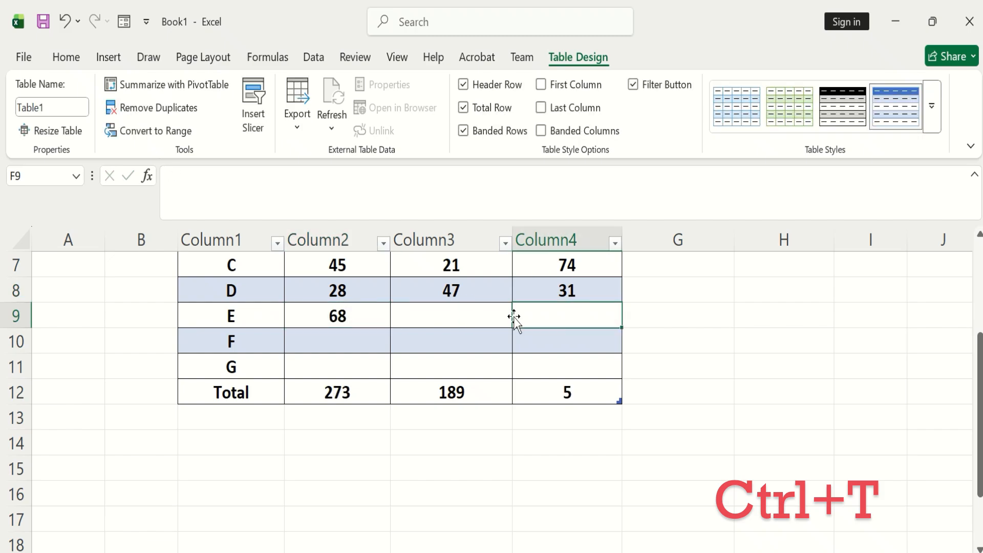
text(78)
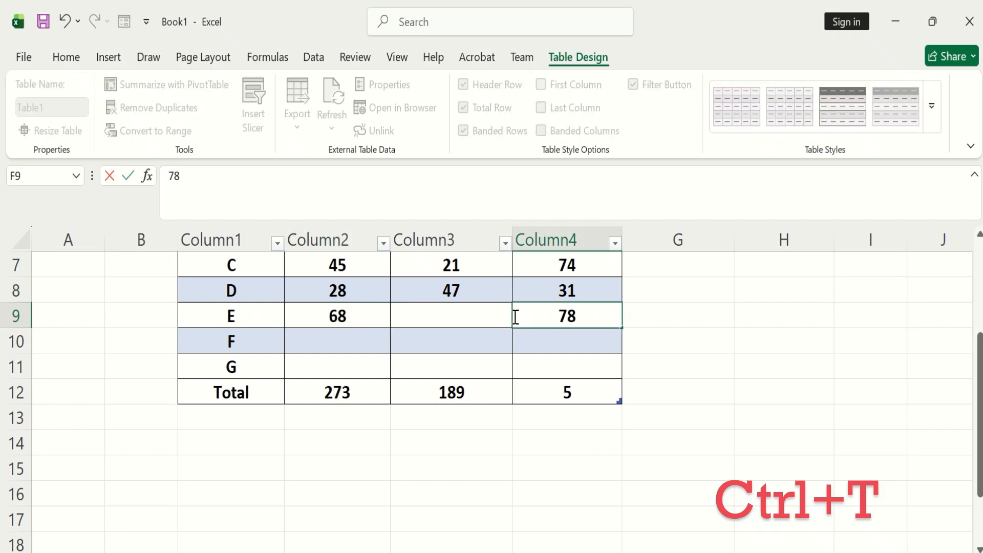
click(479, 323)
text(11)
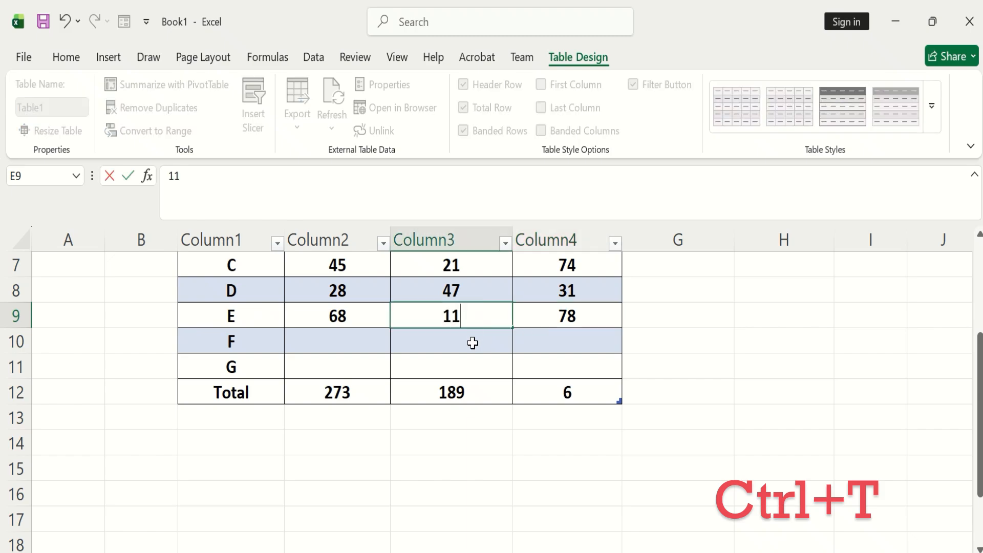
Step: Fill in student F's marks with 22 for Subject 2, 33 for Subject 3 and 78 for Subject 1
click(472, 341)
text(22)
click(547, 341)
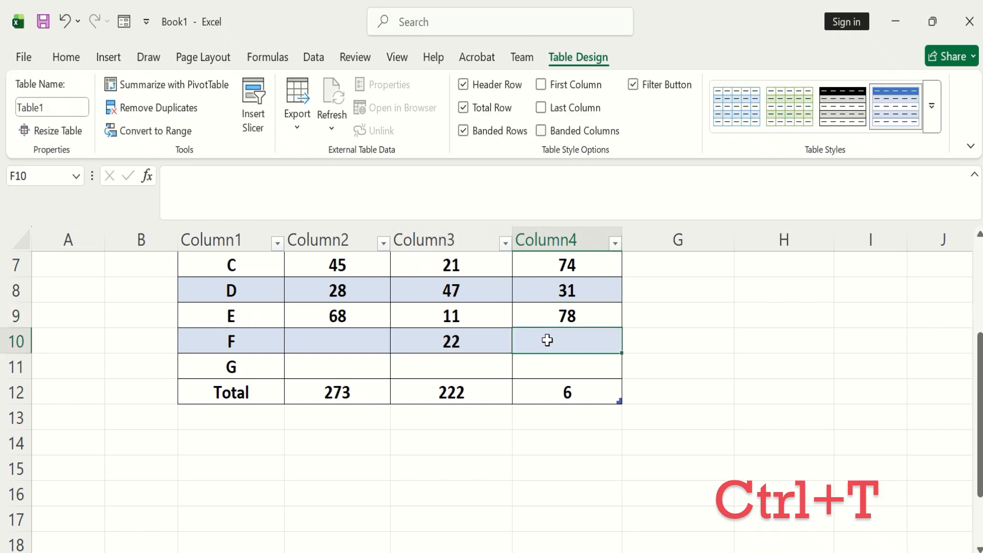
text(33)
click(378, 344)
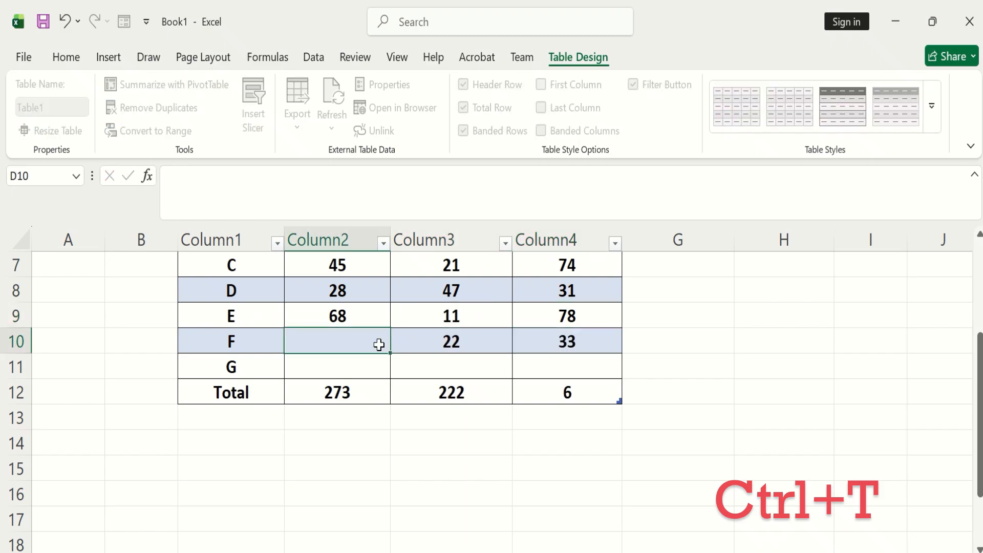
text(78)
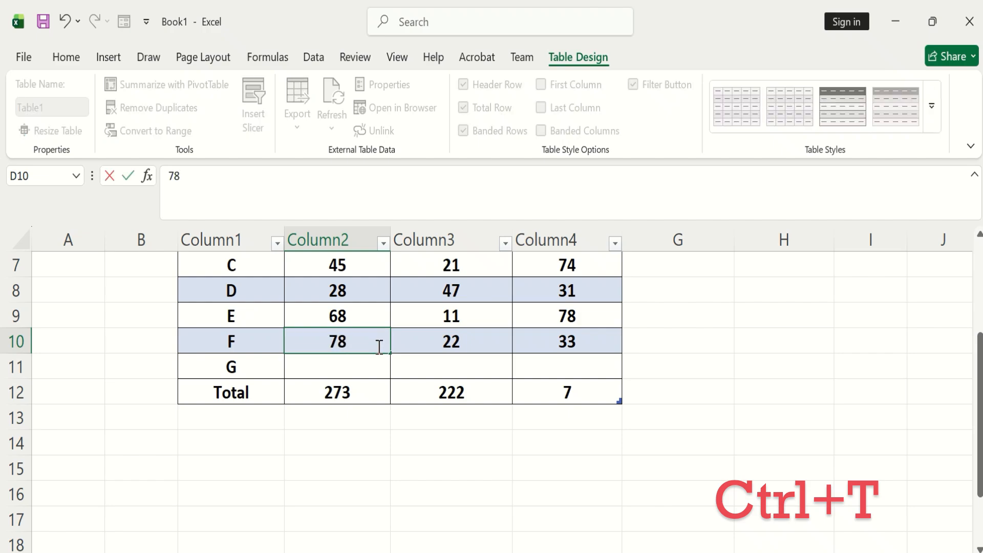
Step: Enter student G's marks of 44, 55 and 77 for Subjects 1 to 3, and review the whole table
click(372, 365)
text(44)
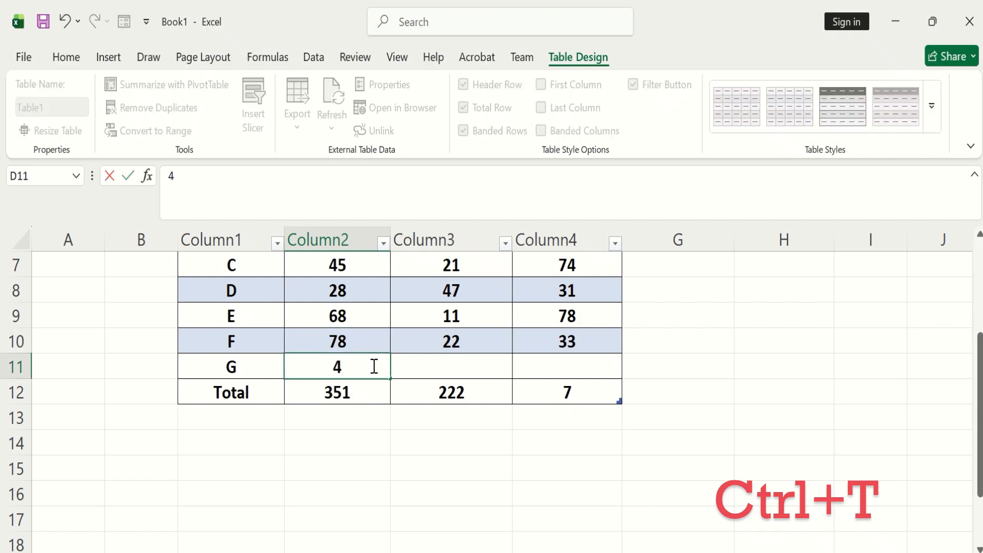
click(422, 365)
text(55)
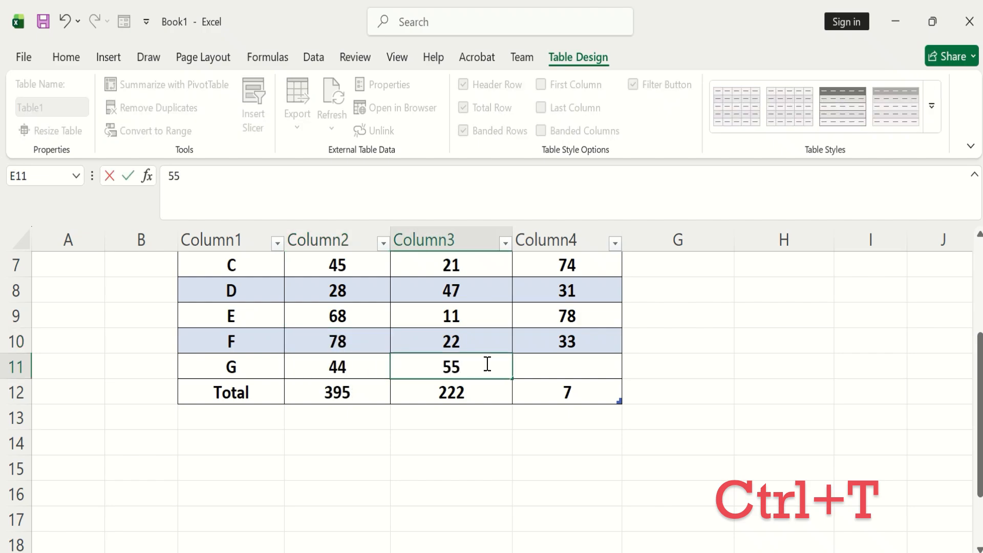
click(549, 364)
text(77)
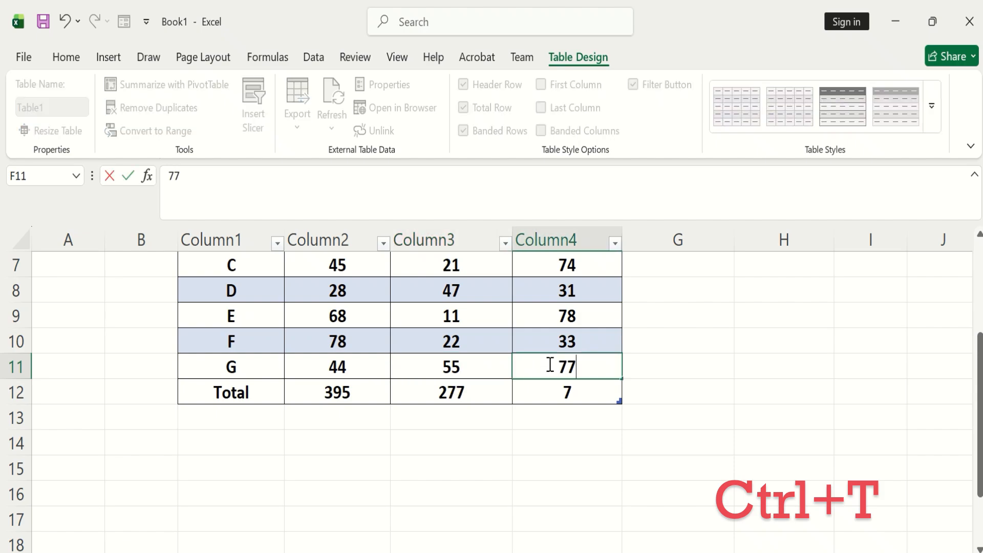
scroll(549, 363, up, 1)
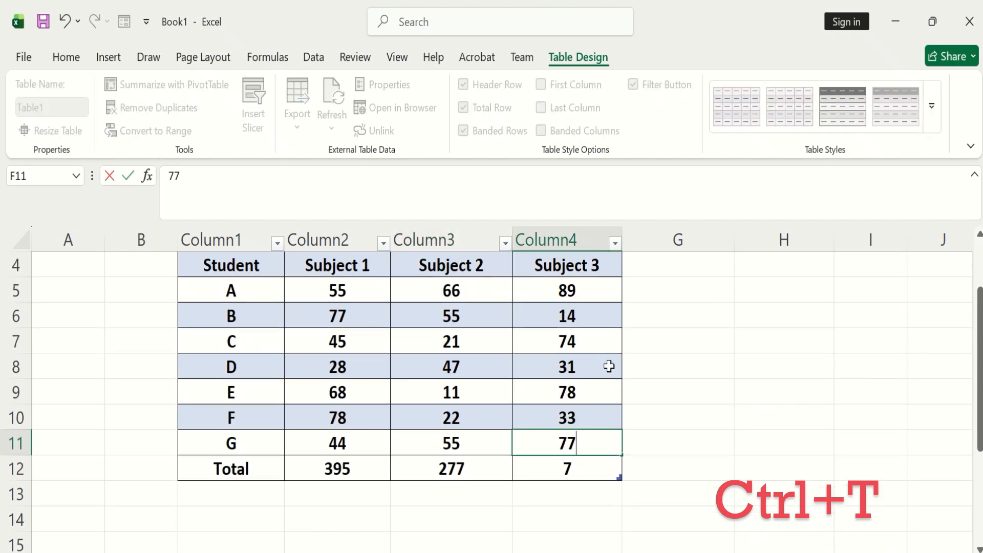
scroll(637, 370, up, 1)
scroll(637, 371, down, 1)
scroll(637, 371, up, 1)
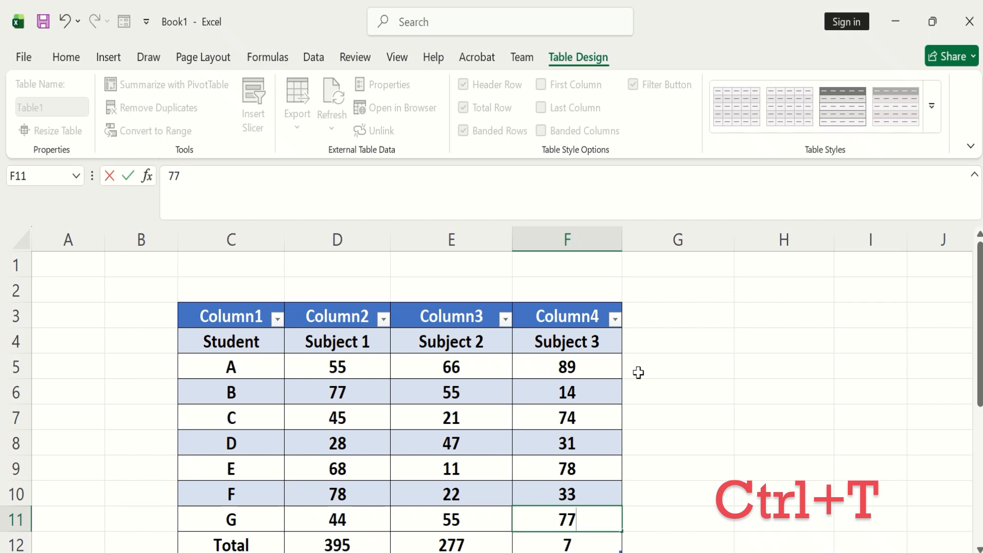
scroll(637, 373, down, 1)
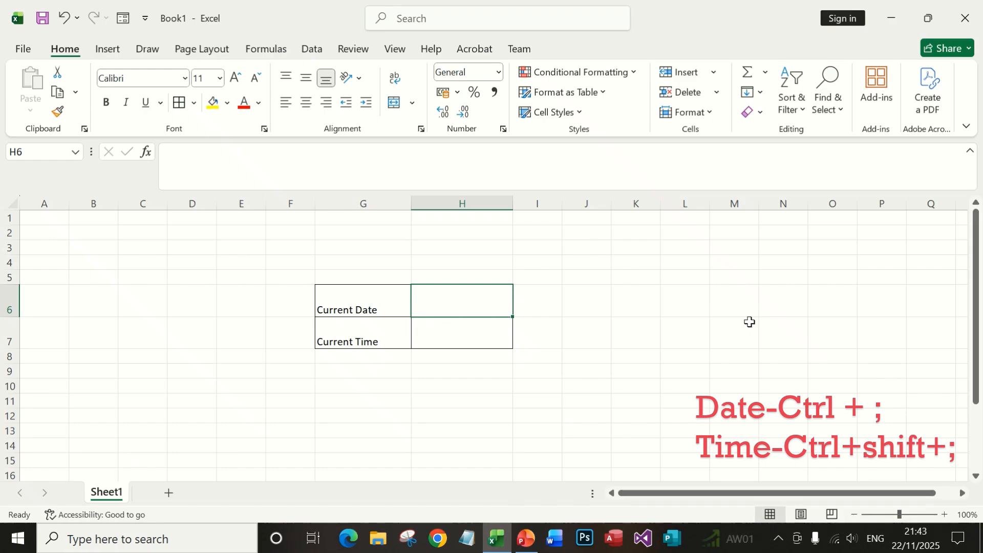
Step: Insert the current date as a fixed value in H6 and the current time in H7
key(ctrl+semicolon)
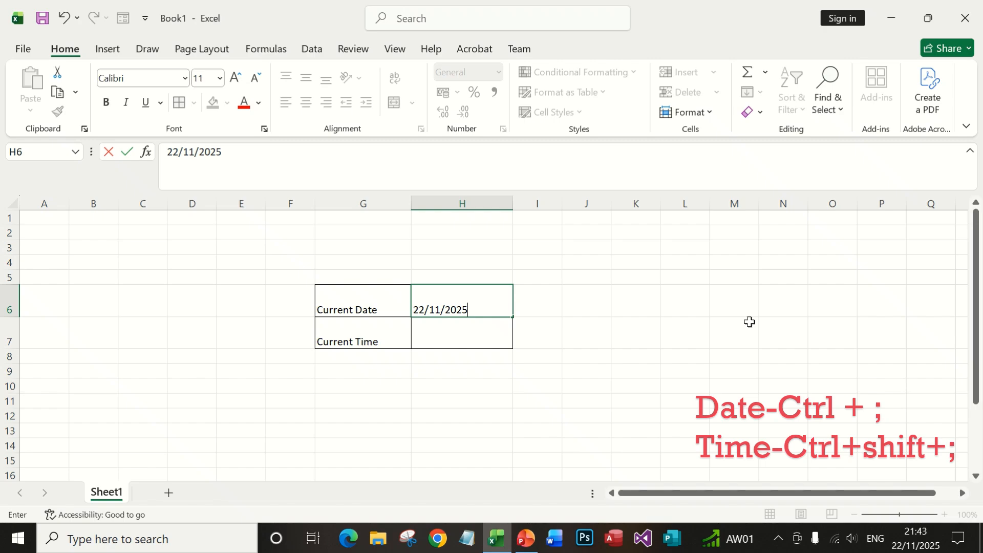
click(465, 335)
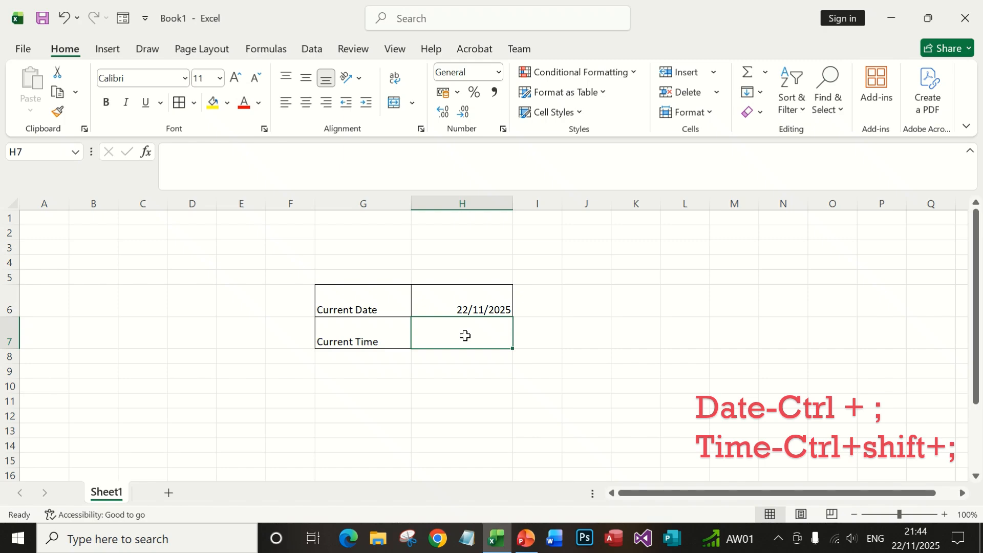
key(ctrl+shift+semicolon)
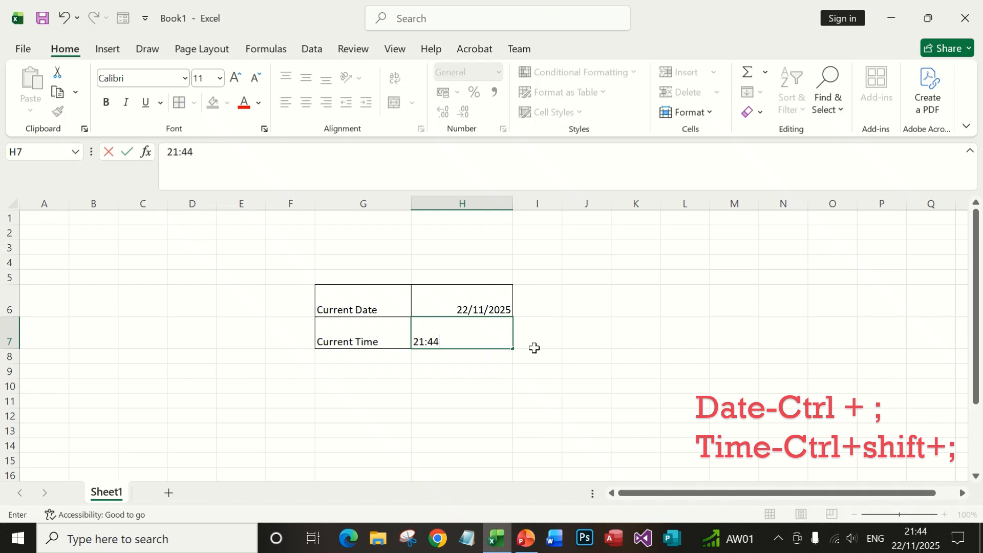
click(661, 339)
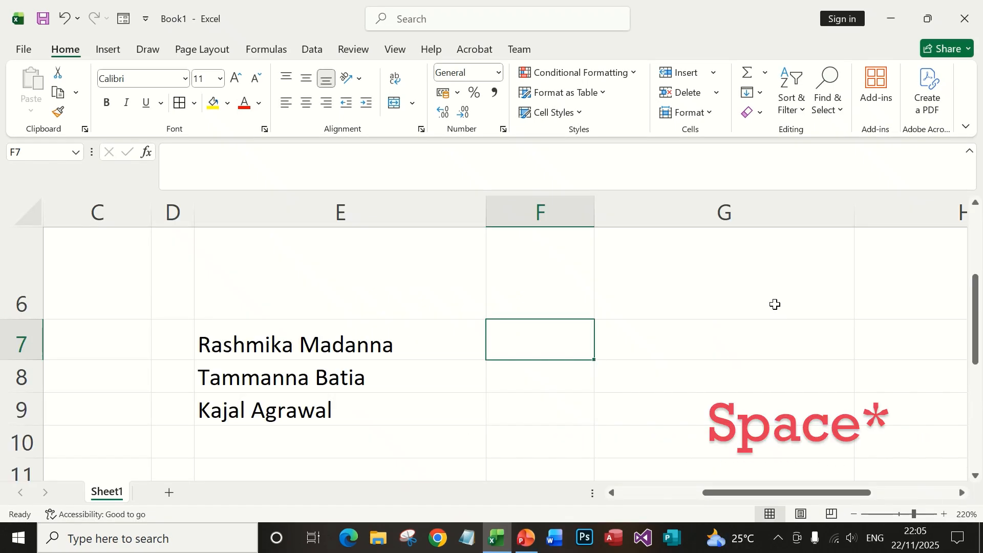
Step: Strip the surnames from the names in E7:E9 by replacing a space plus asterisk (" *") with nothing, one cell at a time
click(377, 342)
drag(376, 356, 378, 401)
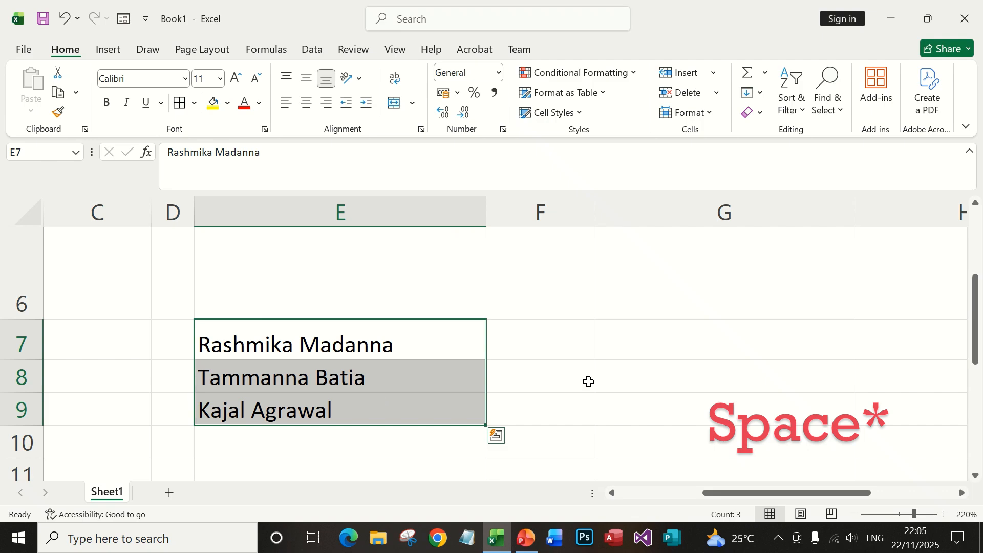
click(840, 106)
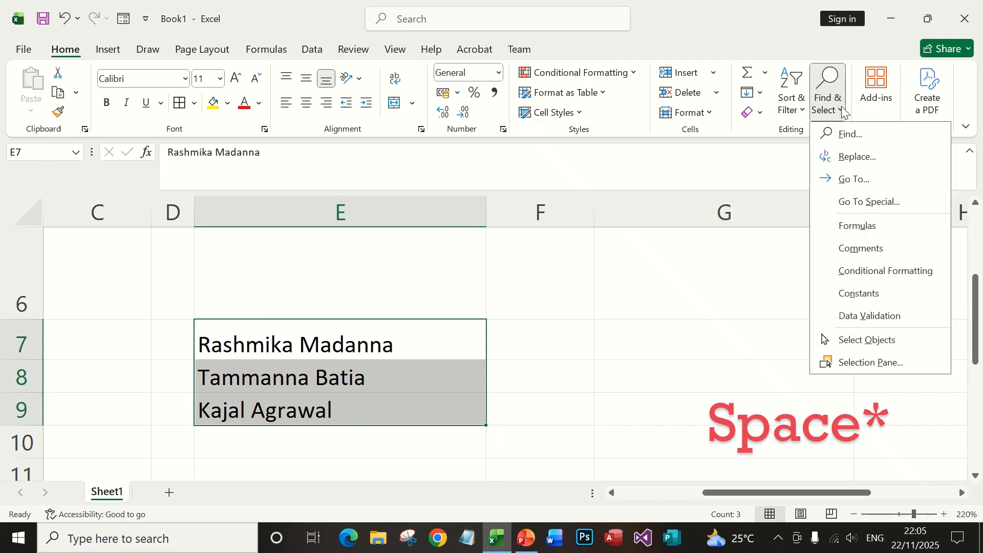
click(851, 159)
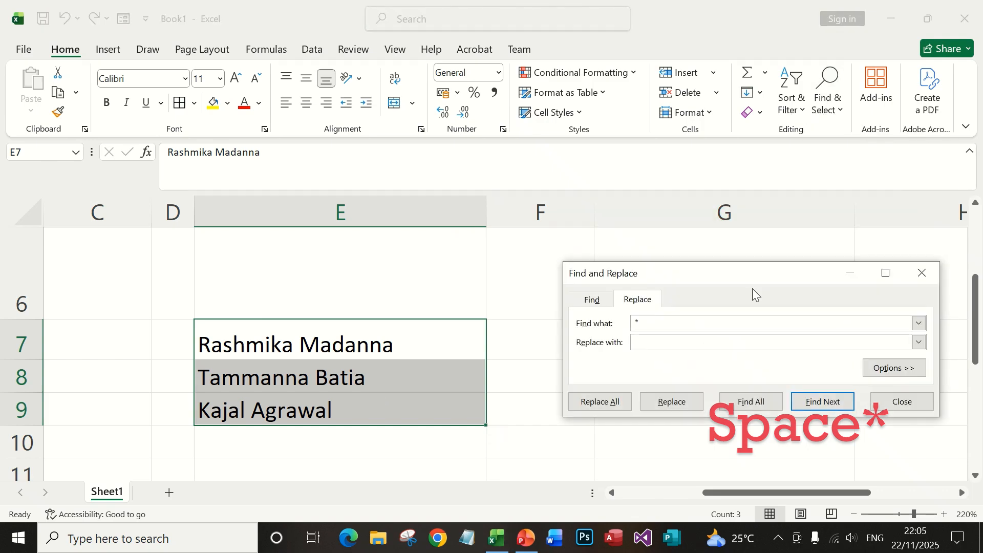
click(656, 323)
key(BackSpace)
click(669, 403)
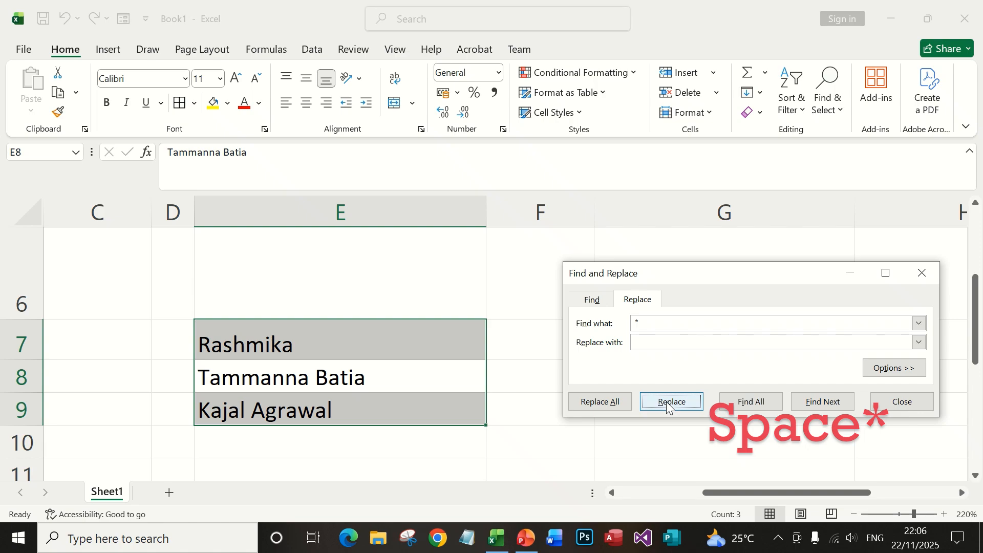
click(669, 403)
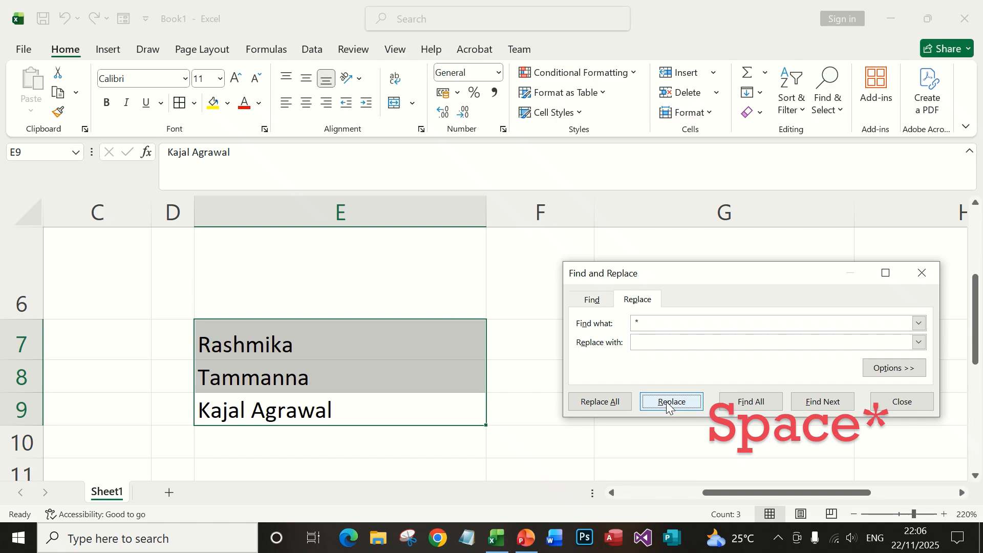
click(669, 403)
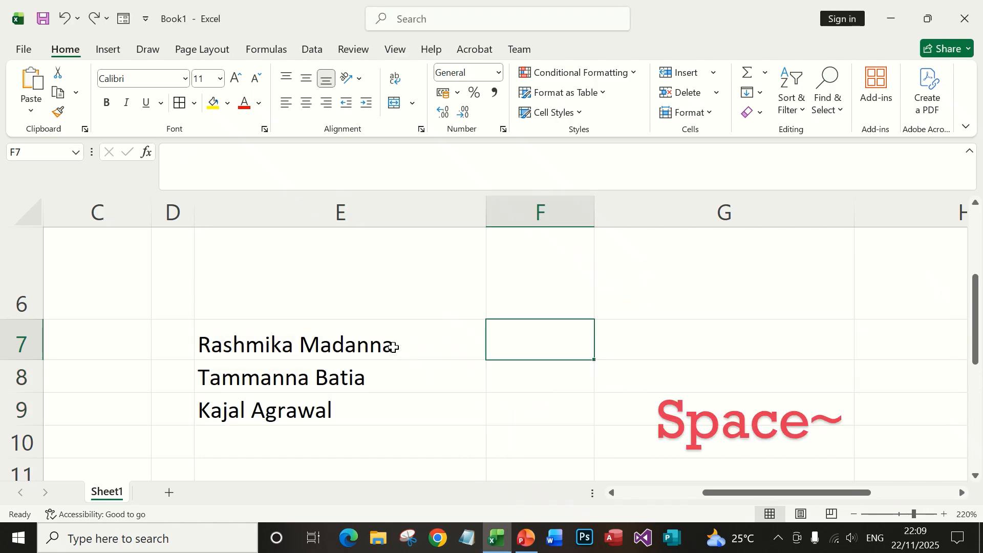
Step: Remove the spaces from the full names in E7:E9 by replacing a space plus tilde (" ~") with nothing, and close Find and Replace
click(393, 347)
drag(393, 347, 399, 396)
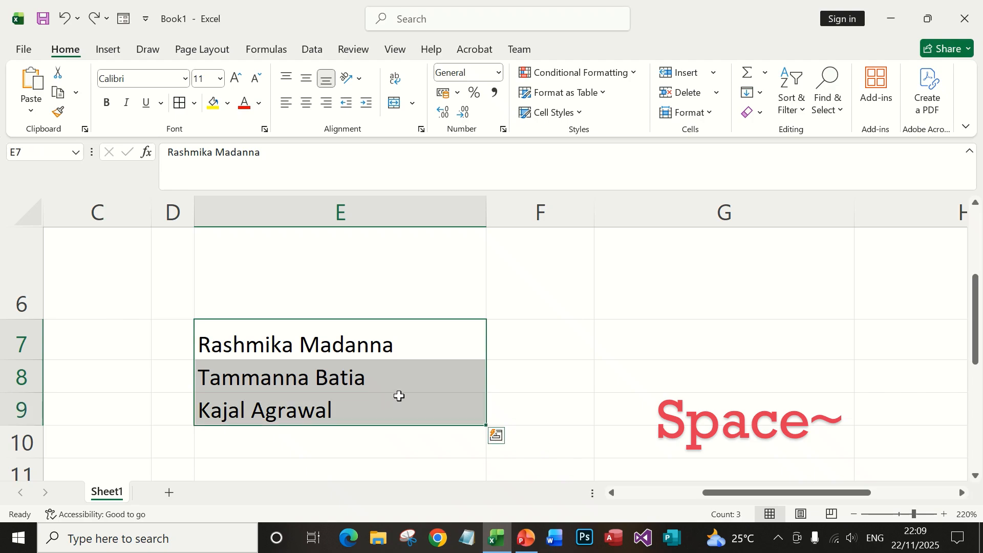
click(841, 109)
click(856, 156)
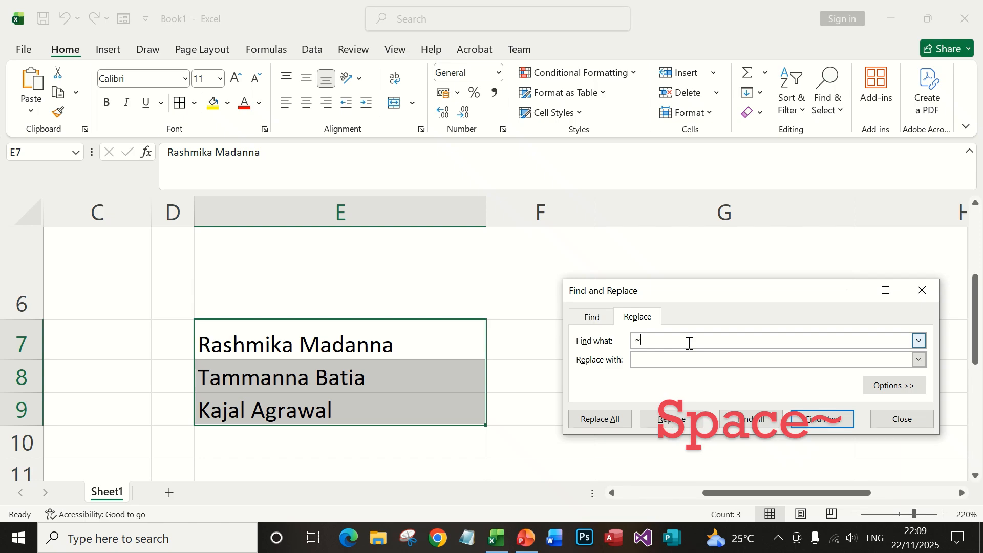
click(665, 419)
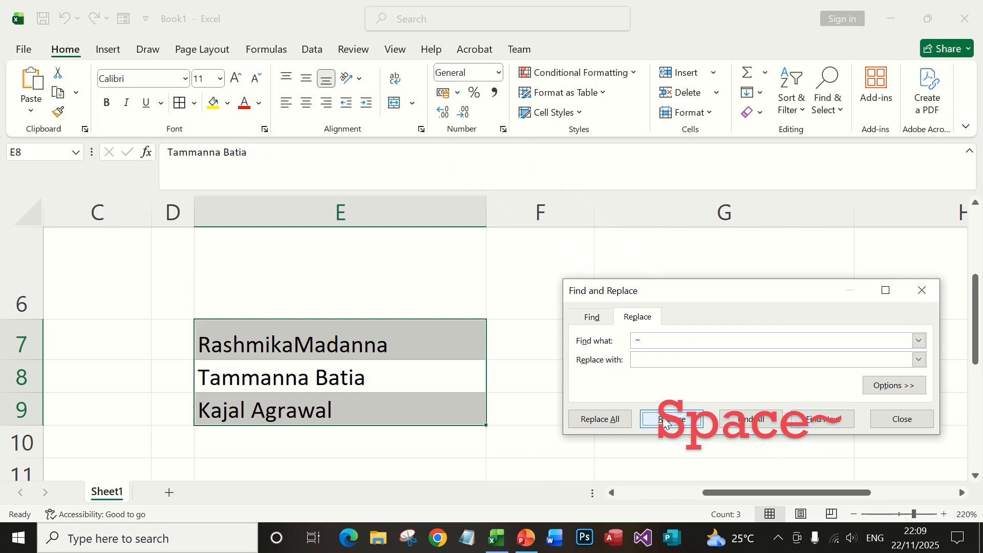
click(666, 420)
click(666, 419)
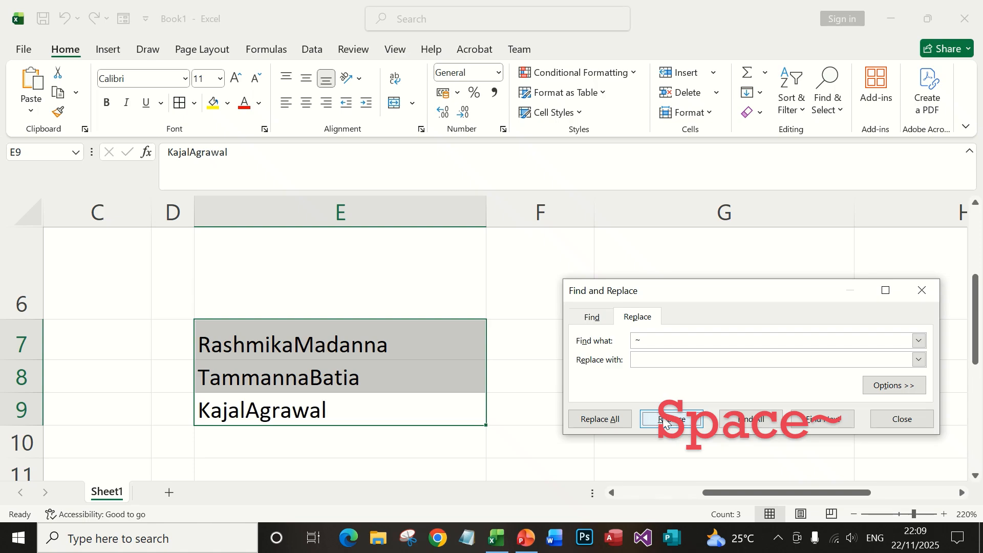
click(887, 423)
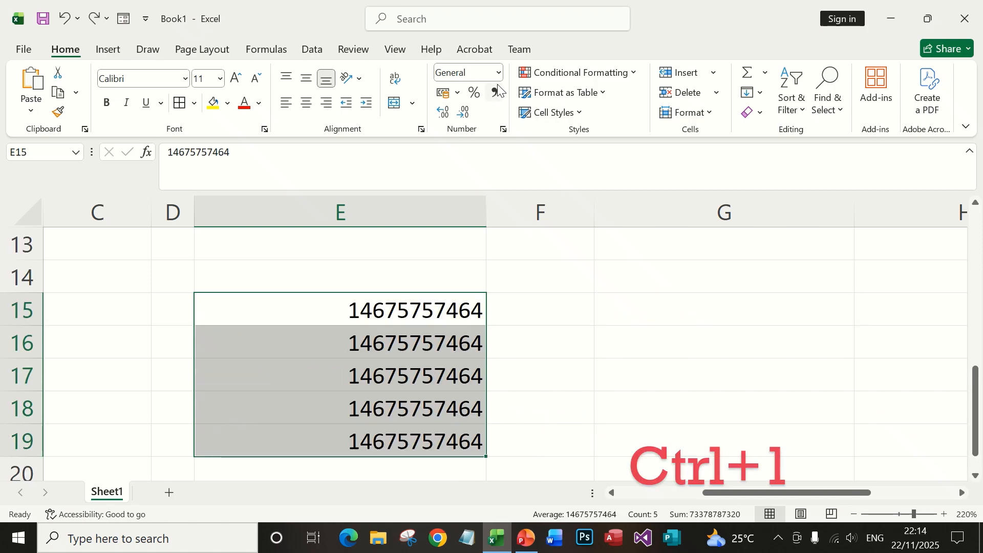
click(498, 73)
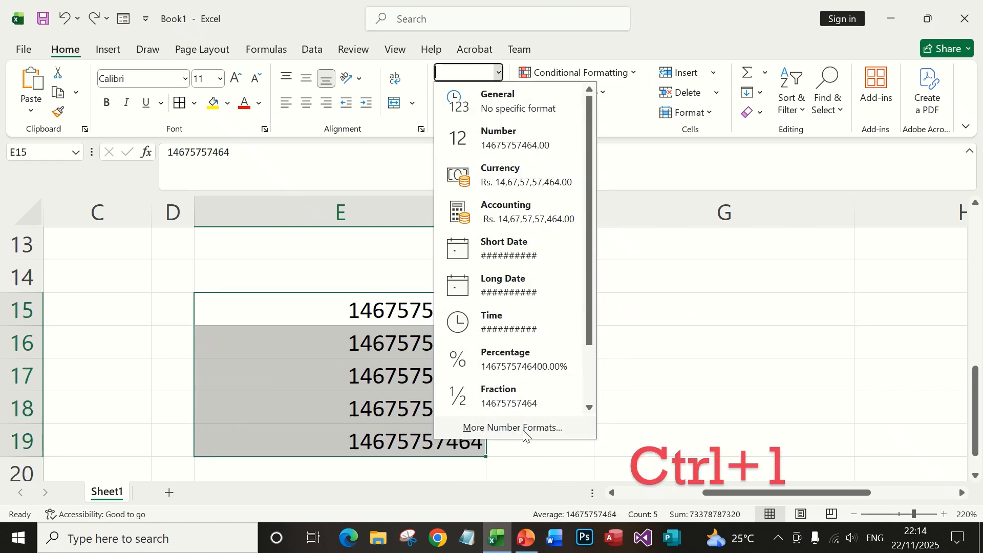
click(540, 430)
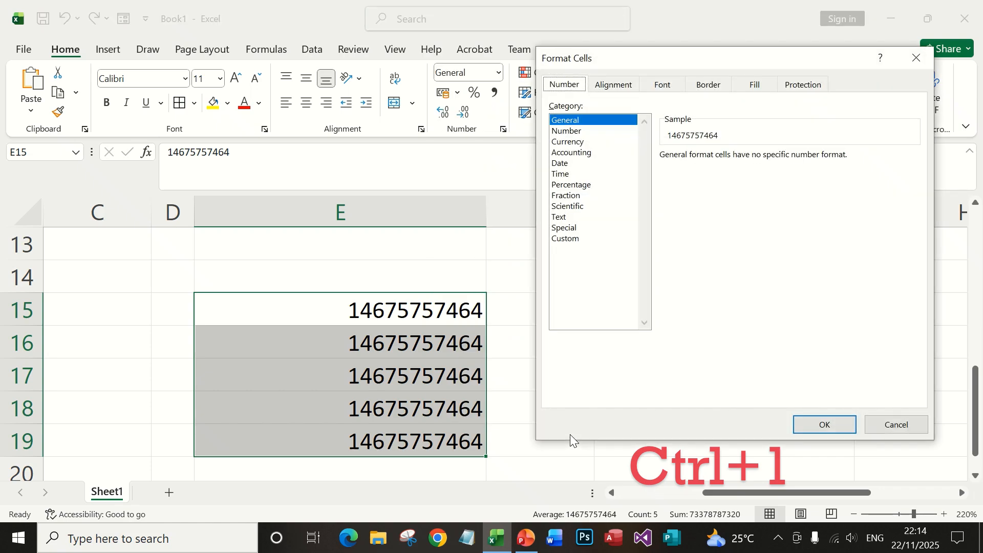
click(569, 243)
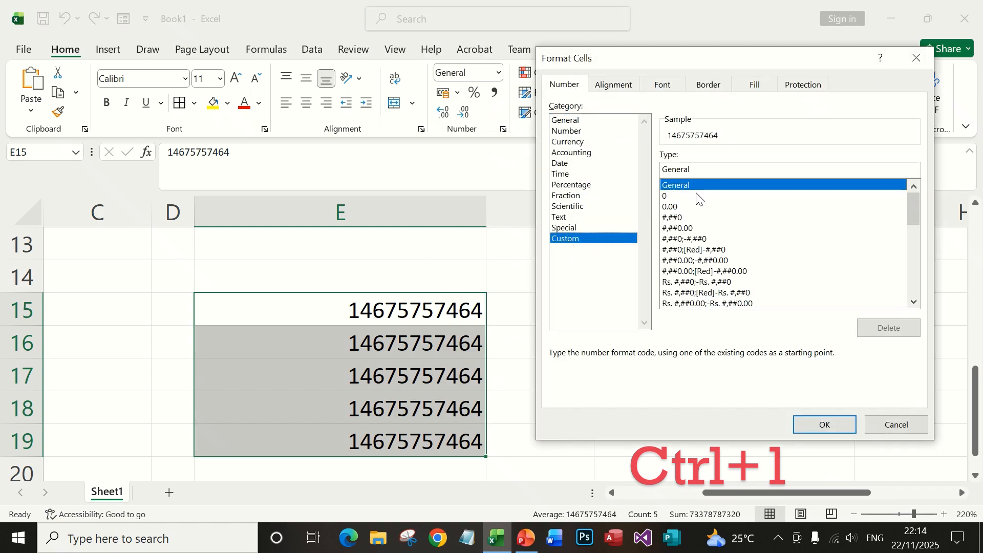
click(692, 206)
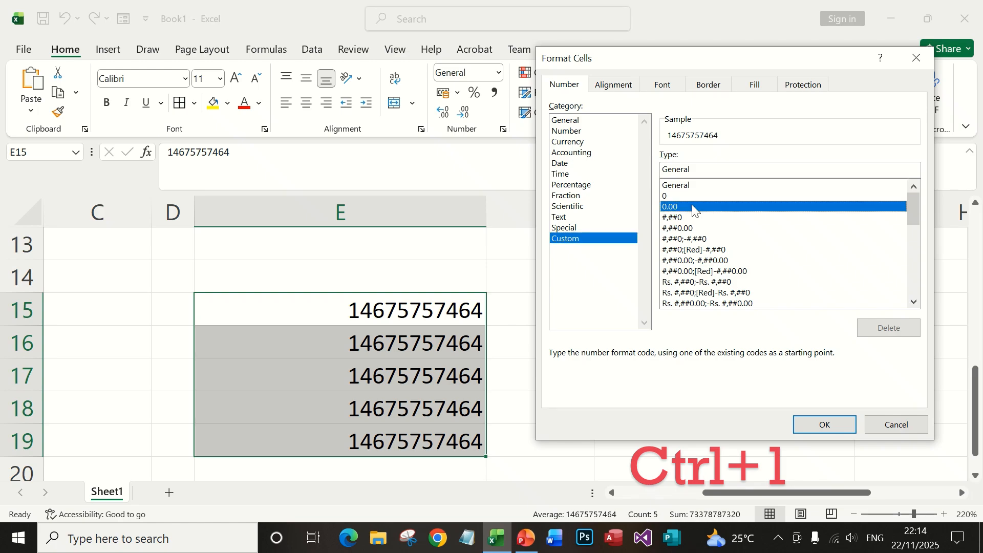
click(692, 171)
key(BackSpace)
key(BackSpace)
key(BackSpace)
key(BackSpace)
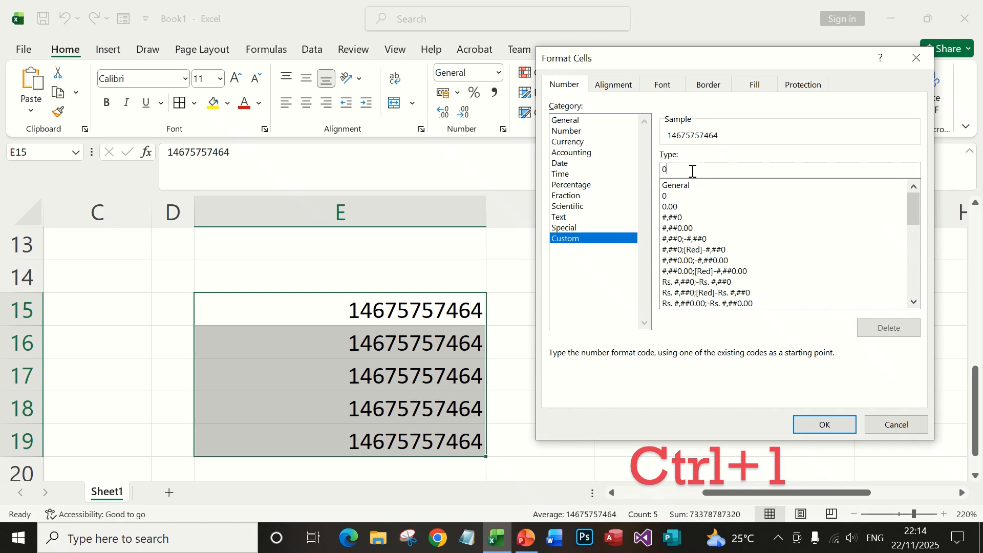
text(00000-0-0000)
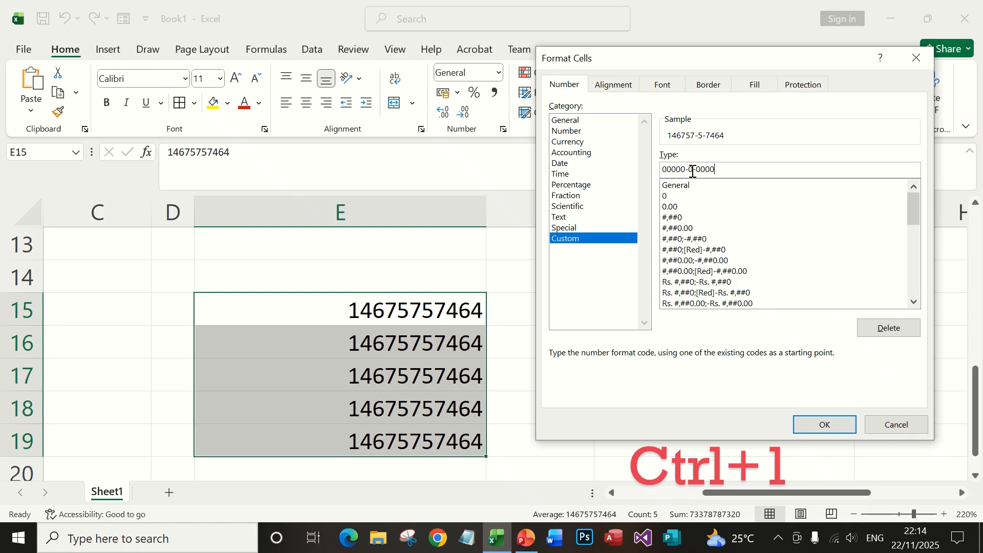
text(0)
click(802, 425)
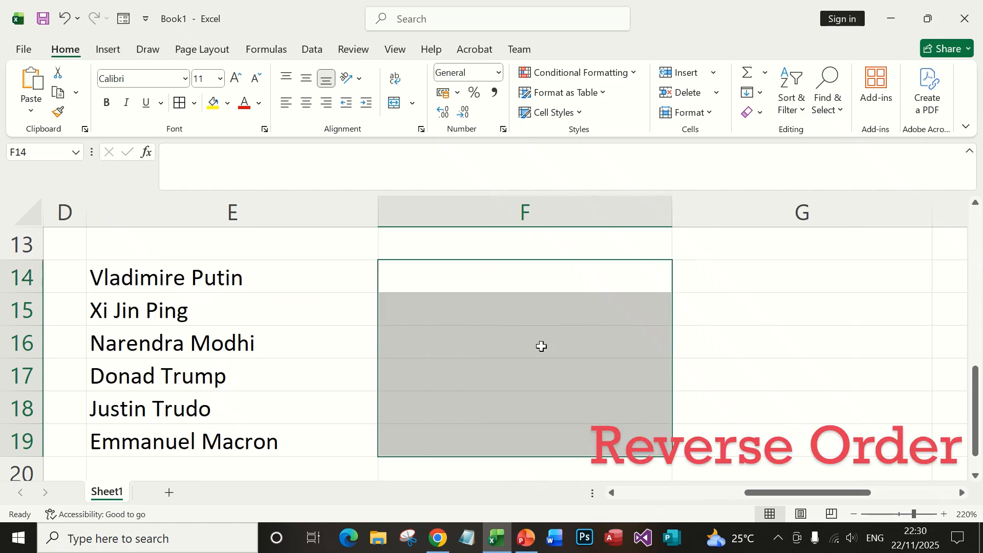
Step: Start an INDEX formula in F14 that uses the absolute range $E$14:$E$19 as its array
click(469, 280)
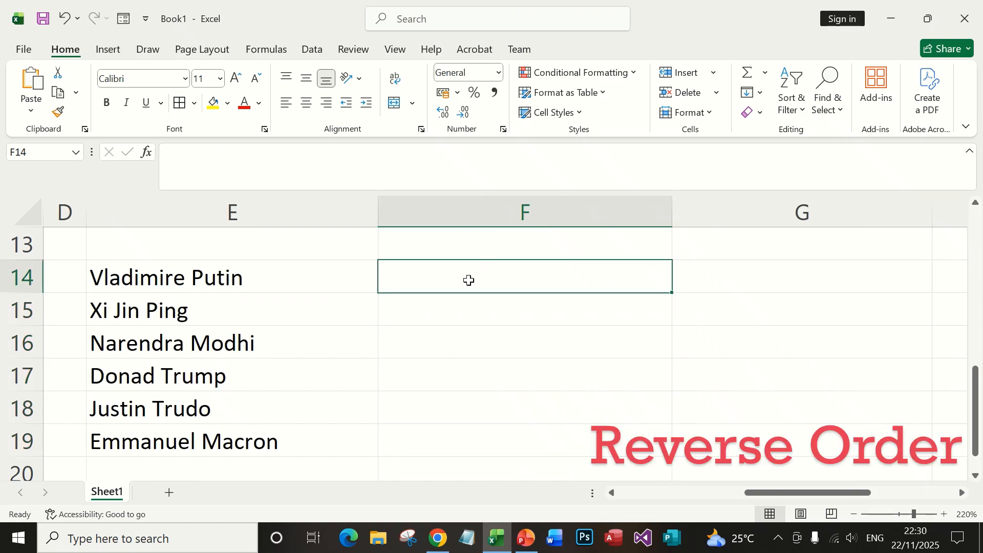
text(=i)
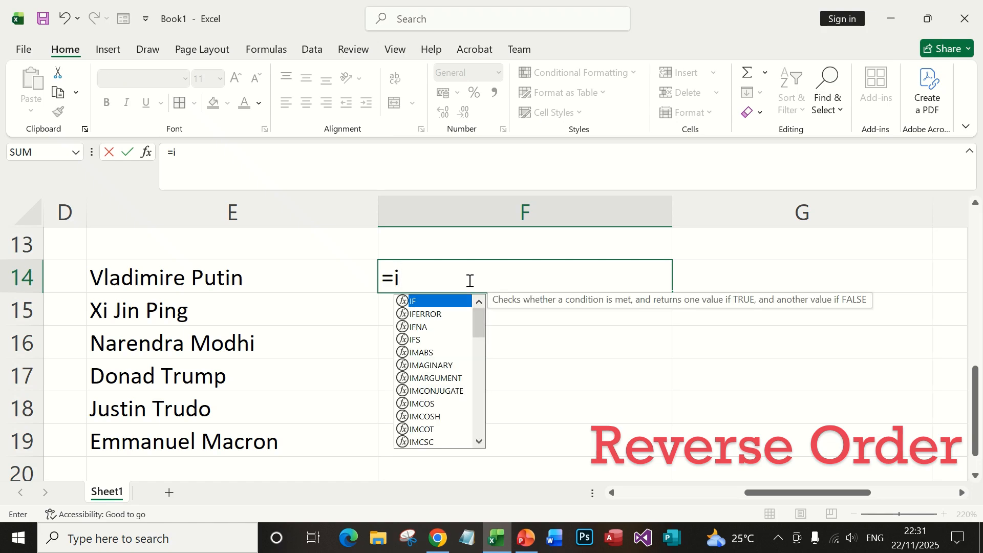
text(n)
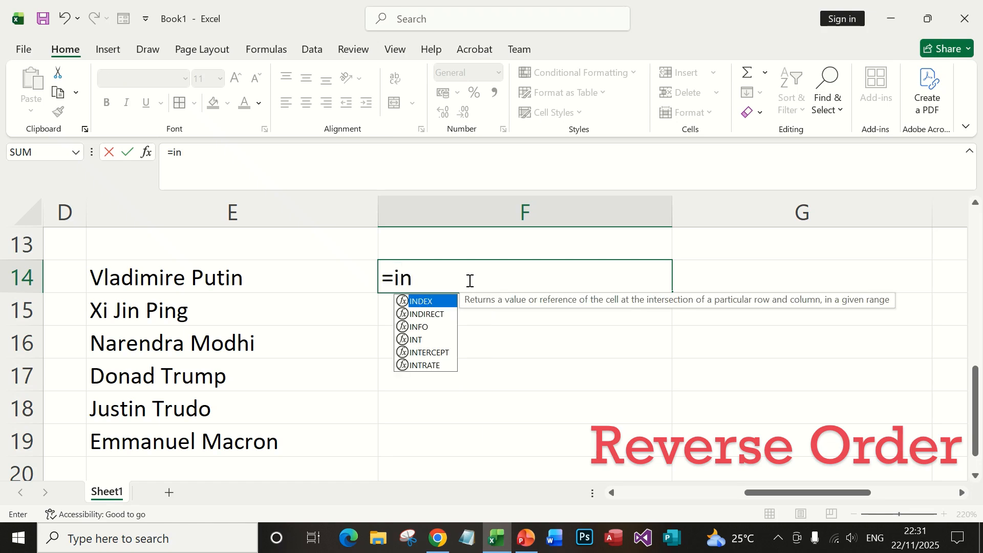
double_click(434, 302)
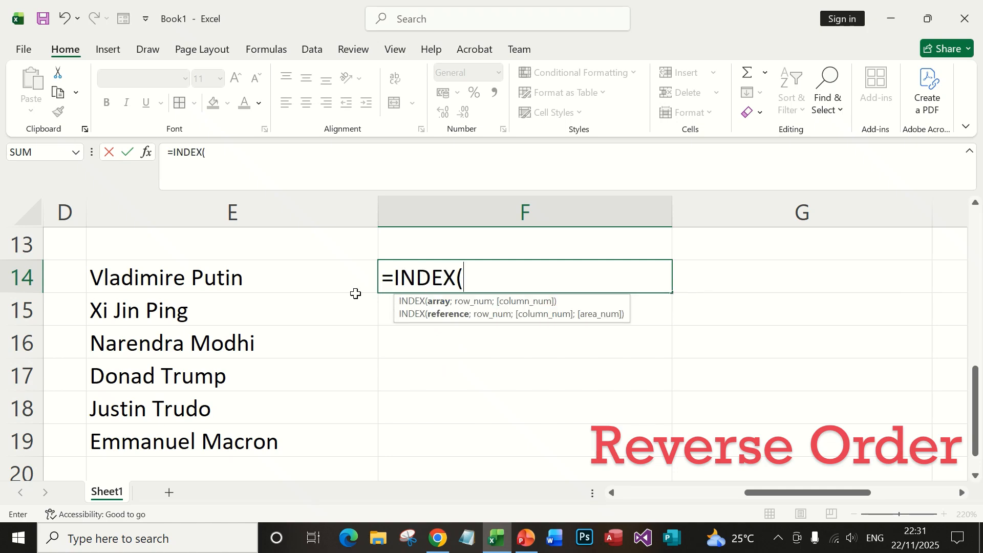
drag(243, 284, 233, 426)
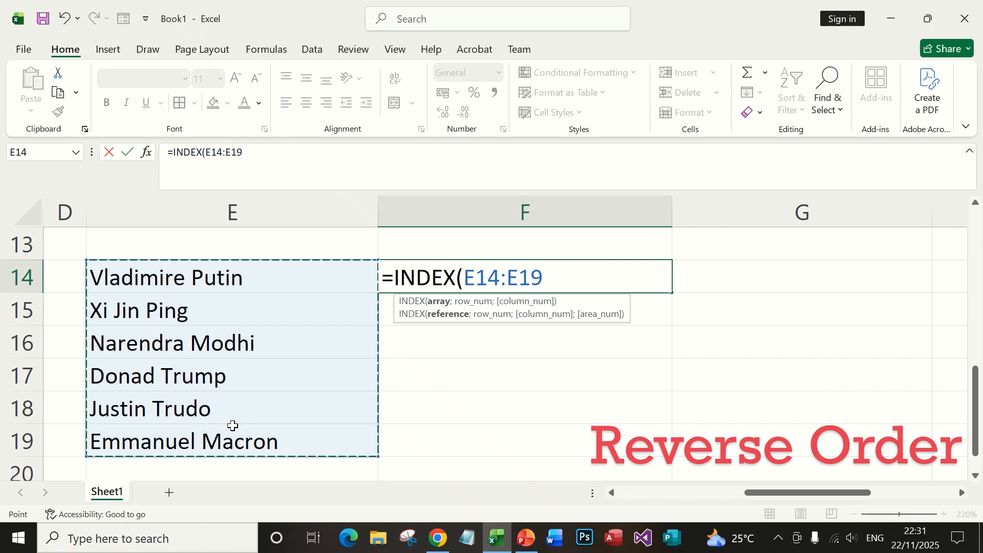
key(F4)
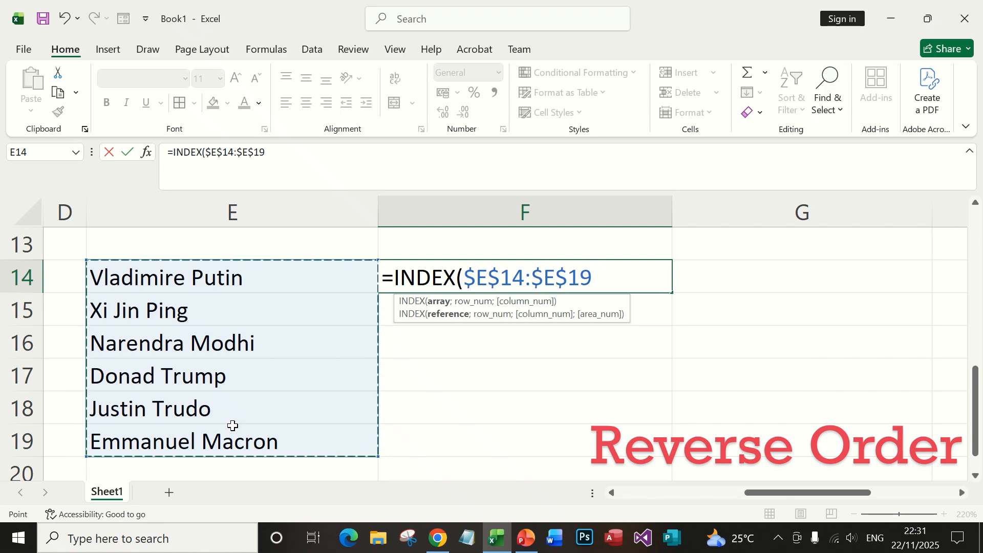
text(;)
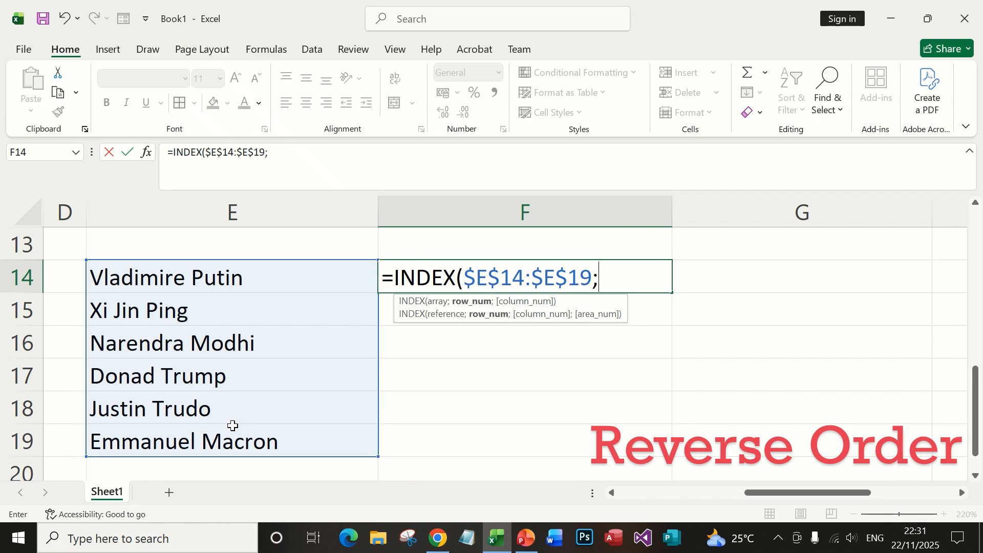
Step: Complete the INDEX formula with ROWS(E14:$E$19) as its row number and fill it down to F19
text(ro)
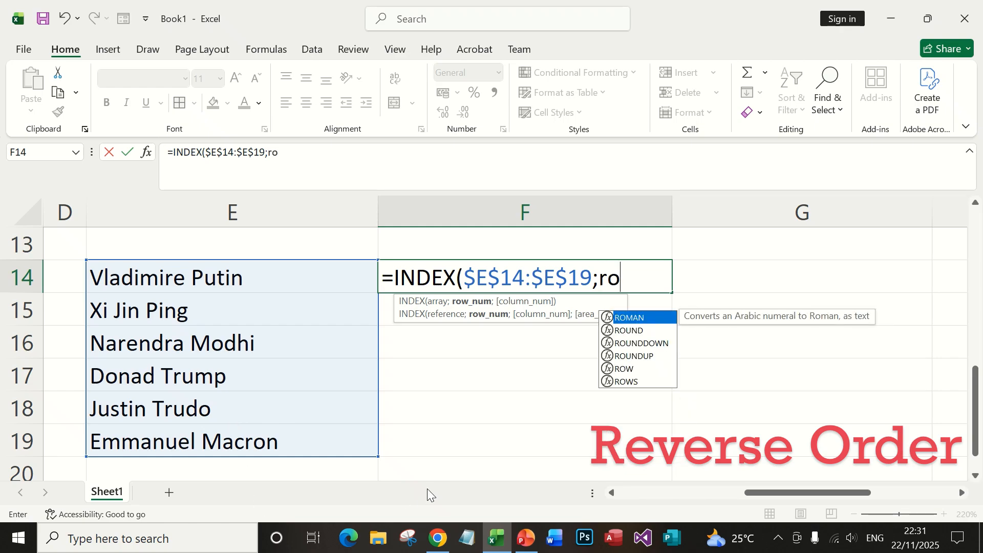
double_click(626, 380)
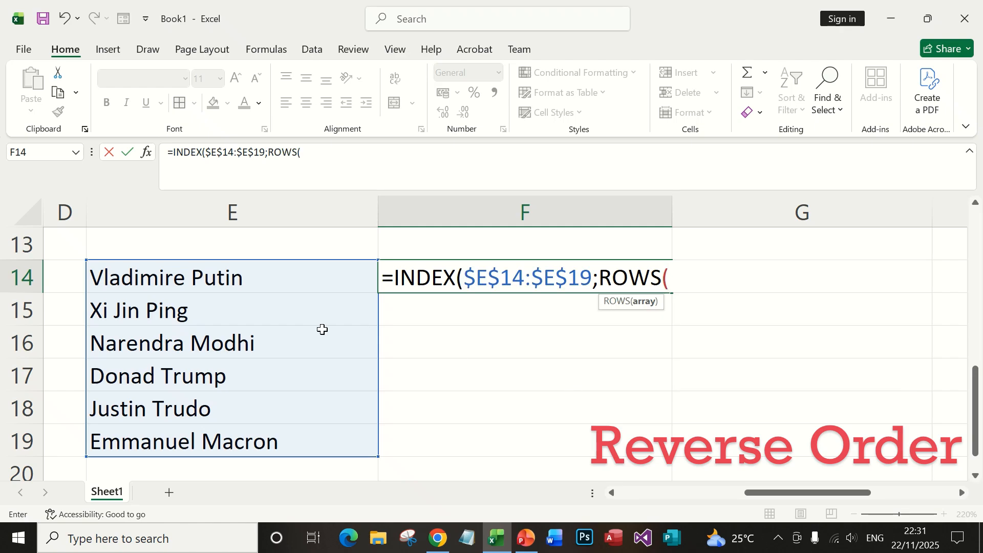
click(281, 275)
drag(281, 274, 276, 442)
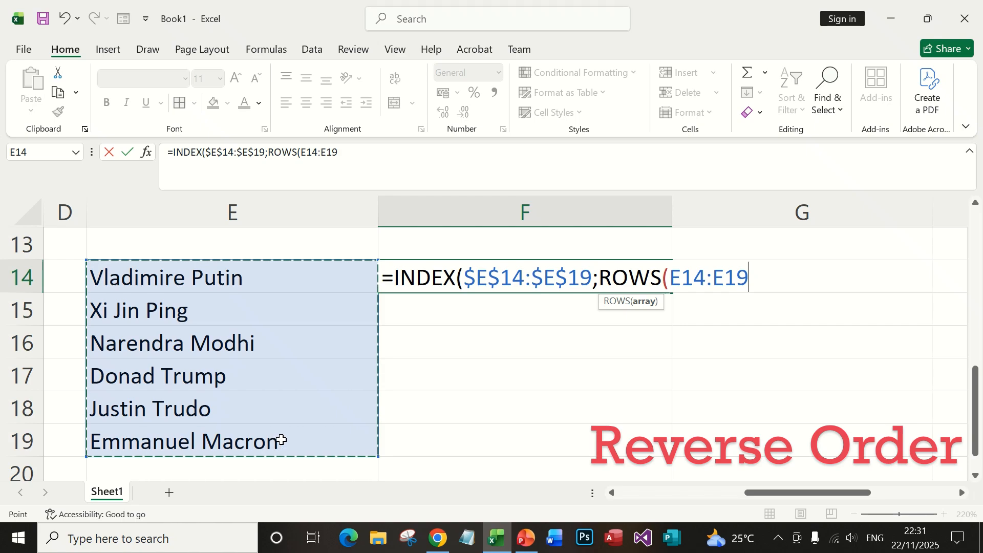
click(713, 278)
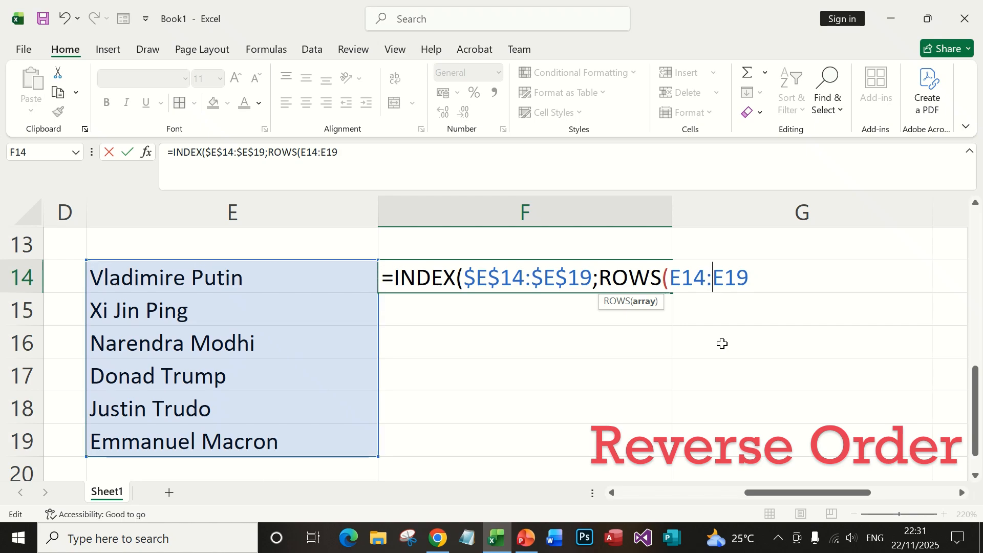
key(F4)
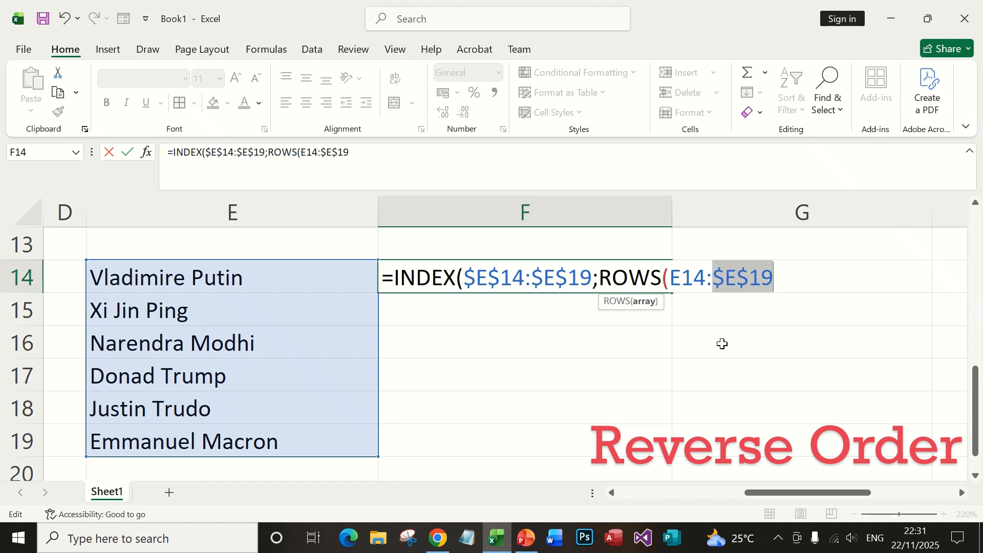
click(781, 278)
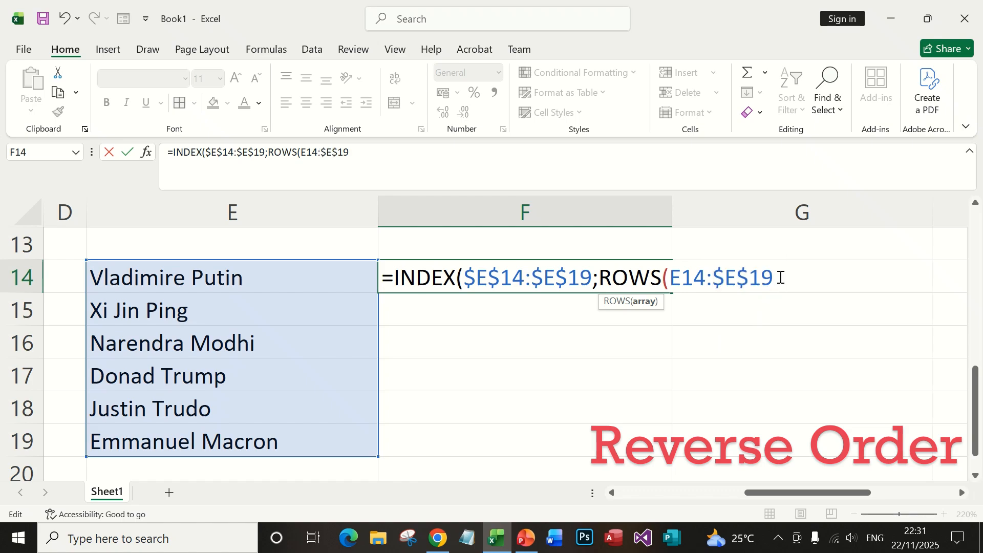
text())
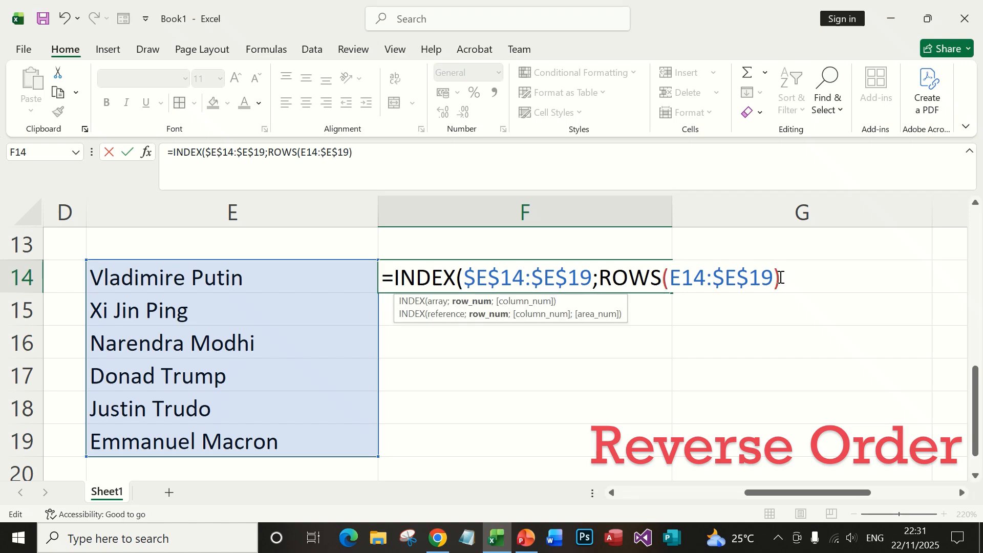
text())
key(Return)
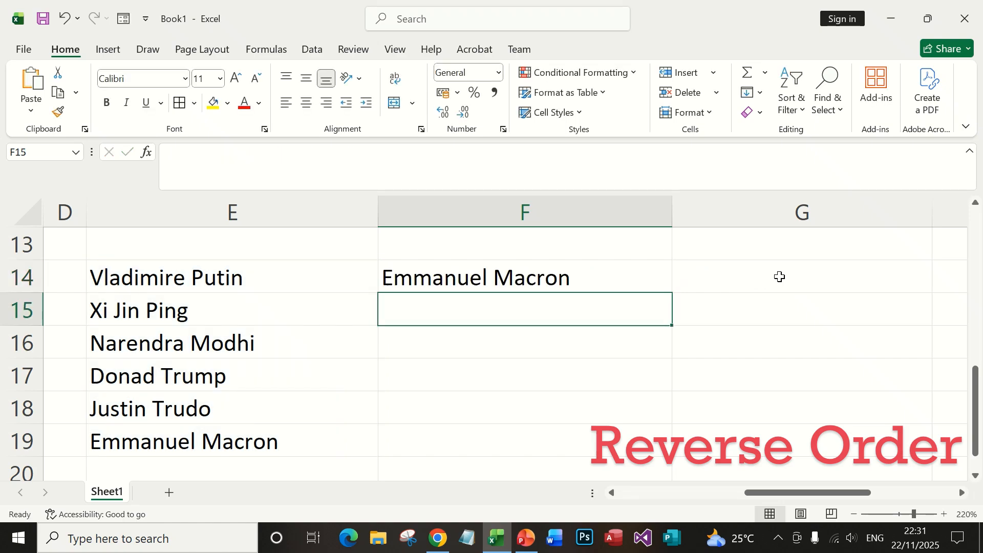
click(602, 277)
drag(672, 293, 650, 452)
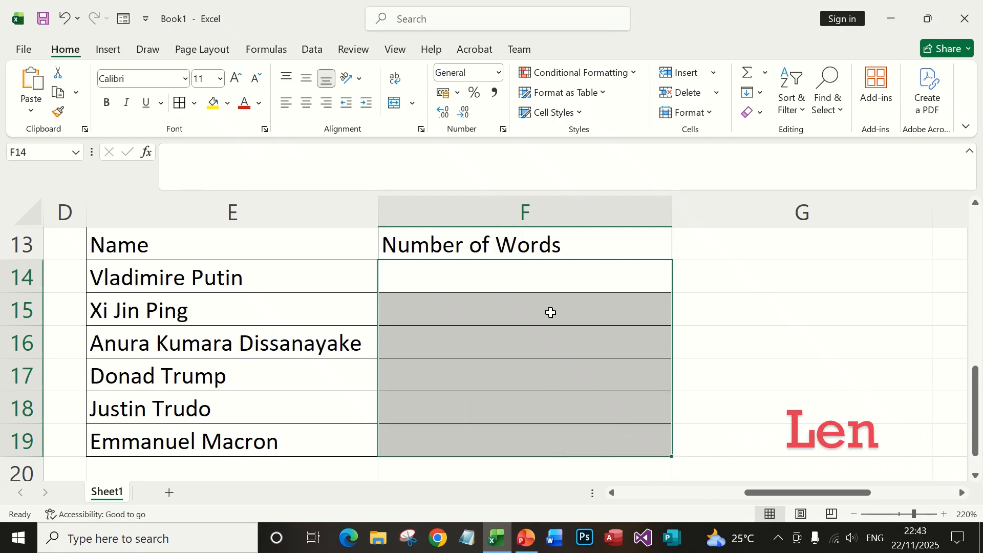
Step: Start the word count formula in F14 with the length of the name cell followed by a minus sign, =LEN(E14)-
click(495, 274)
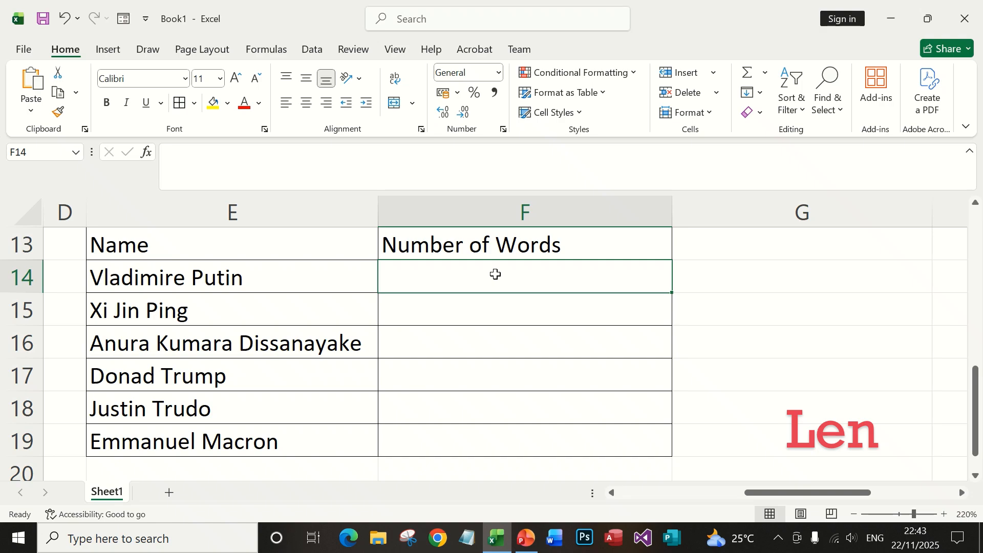
text(=)
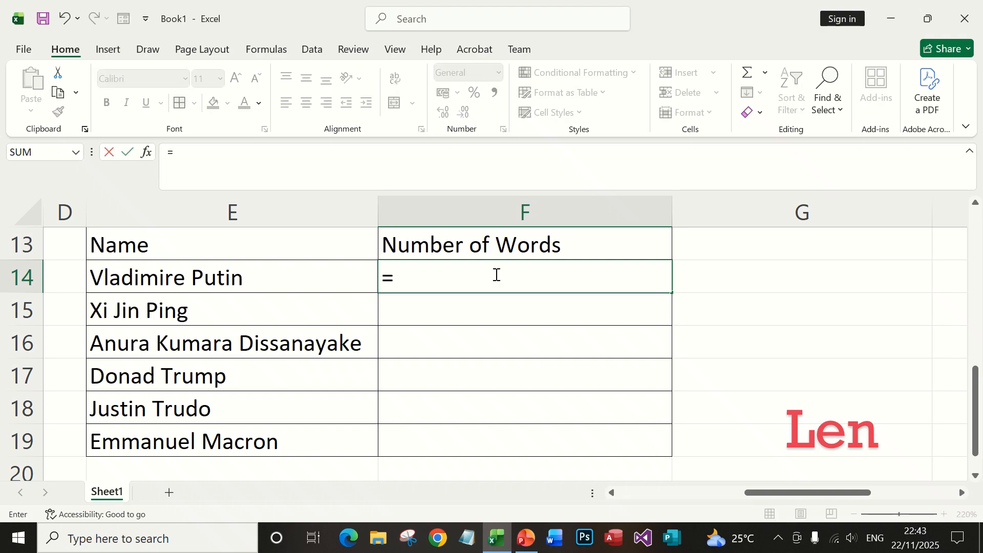
text(le)
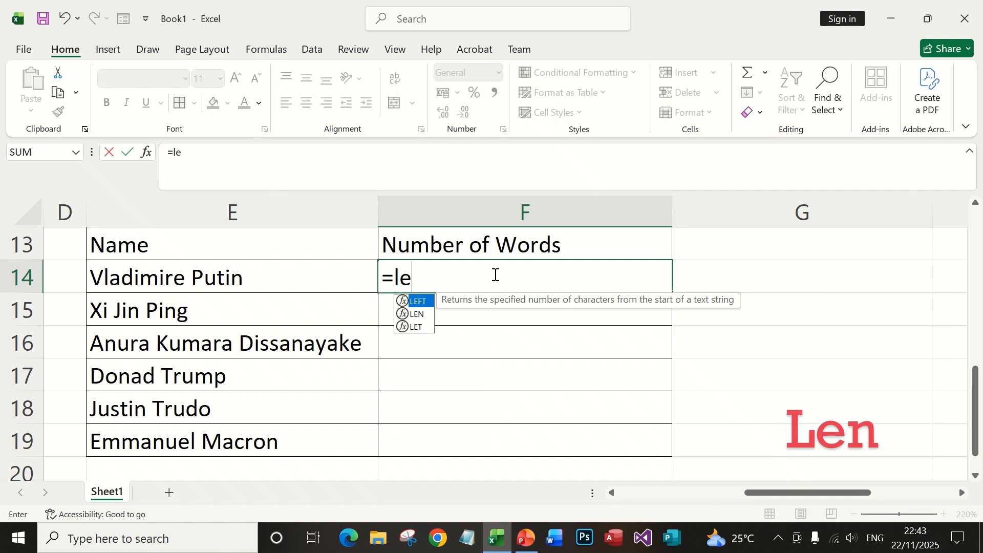
double_click(417, 314)
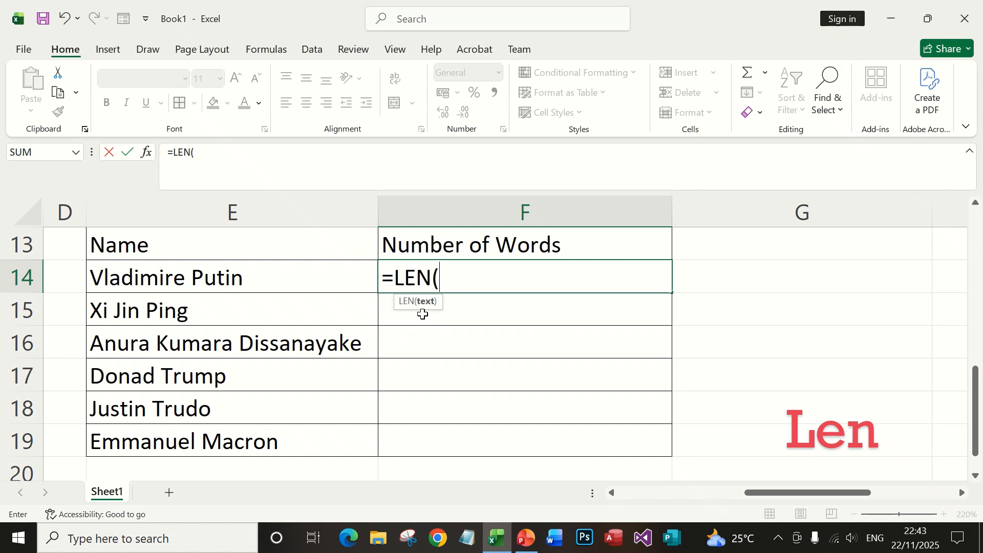
click(263, 284)
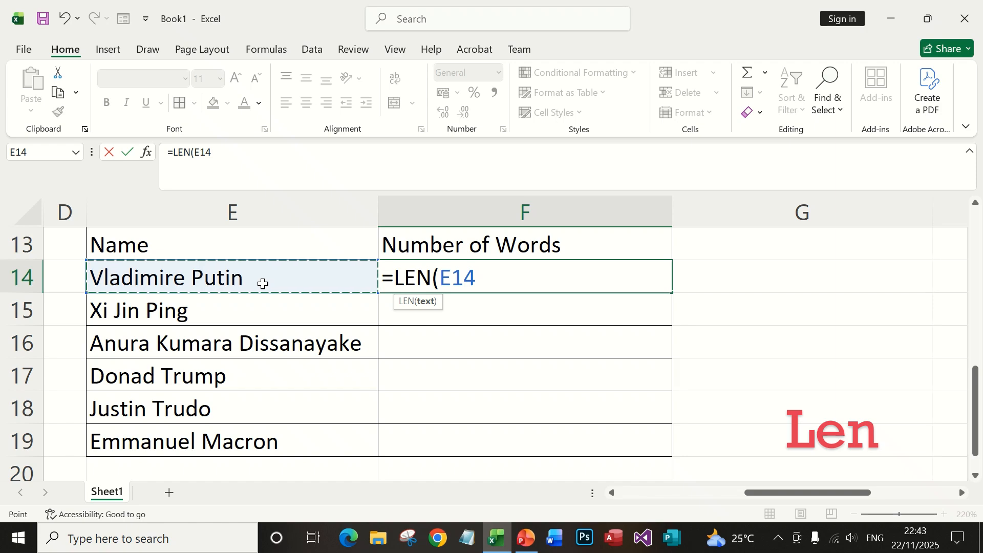
text())
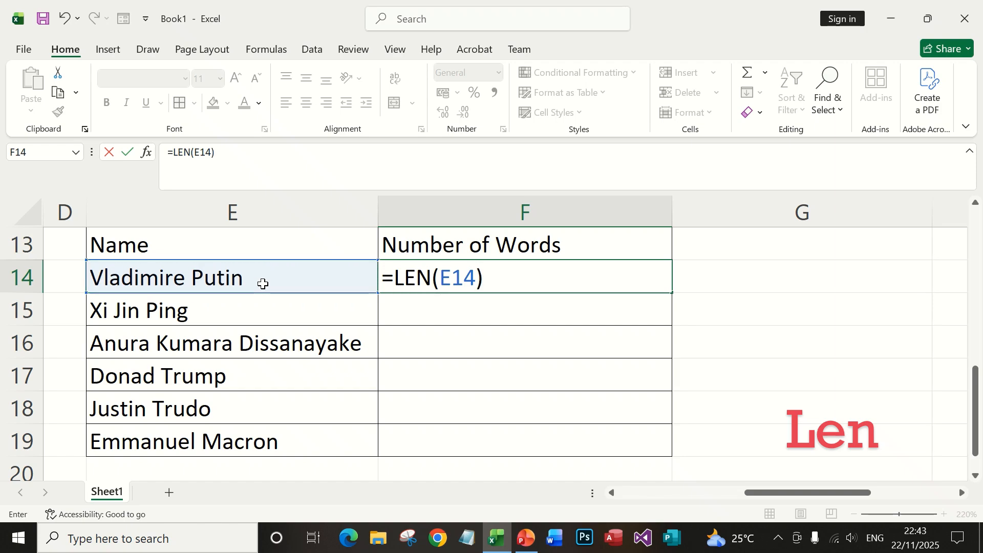
text(-)
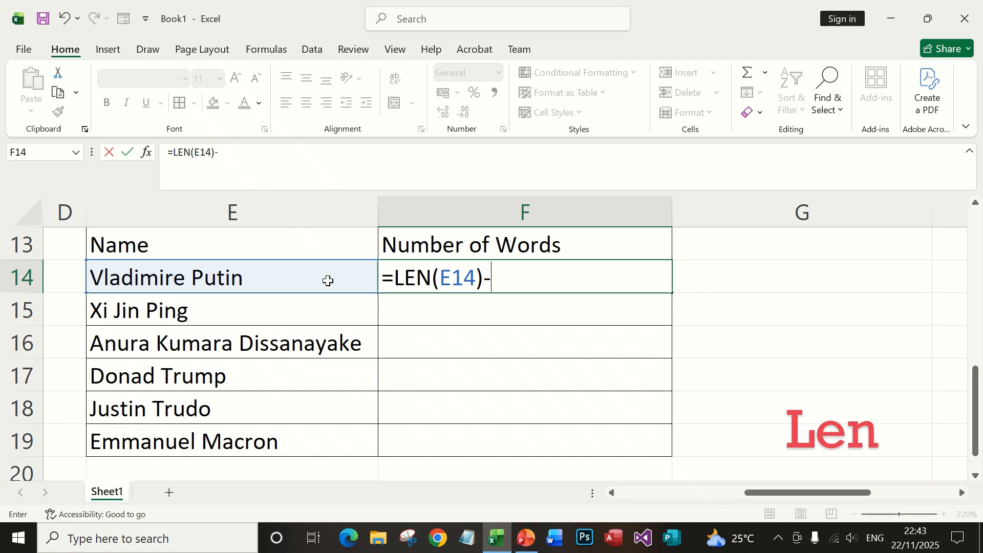
Step: Continue the F14 formula with SUBSTITUTE(E14;" ";"") to remove the spaces, an extra closing parenthesis and +1
text(su)
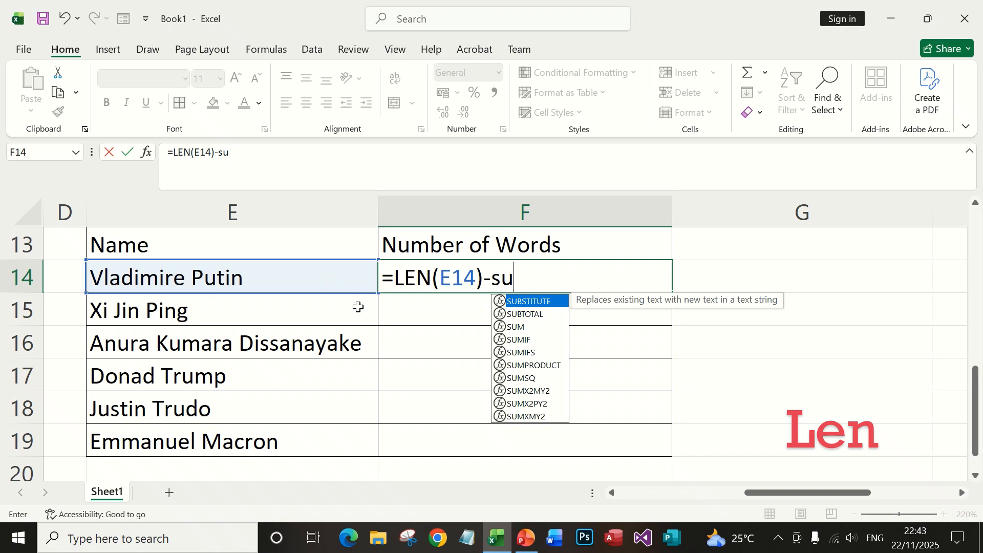
double_click(527, 301)
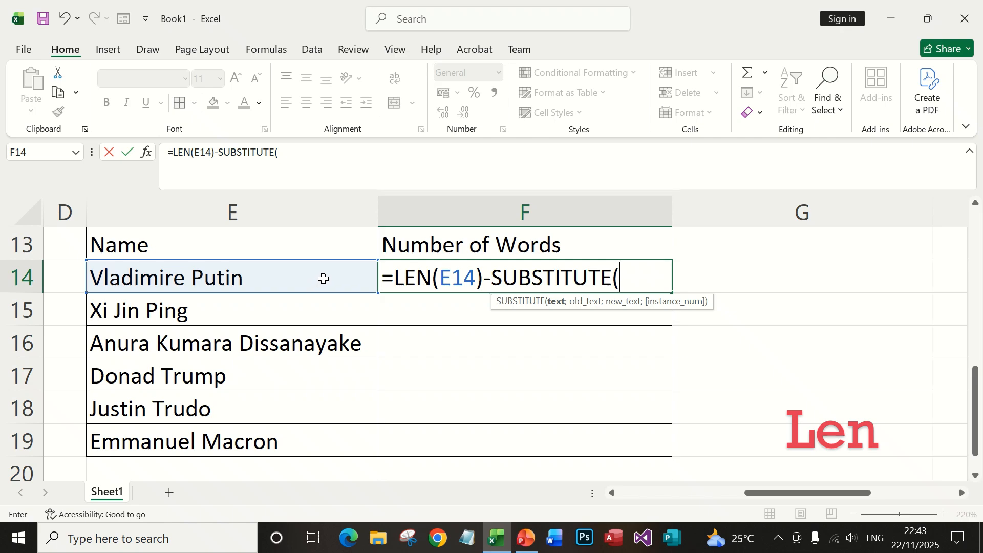
click(323, 279)
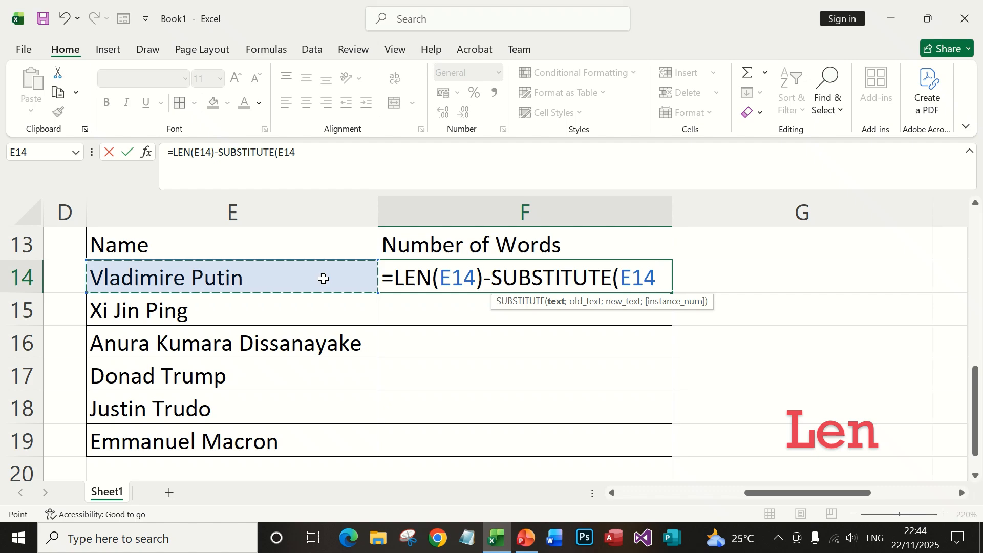
text(;)
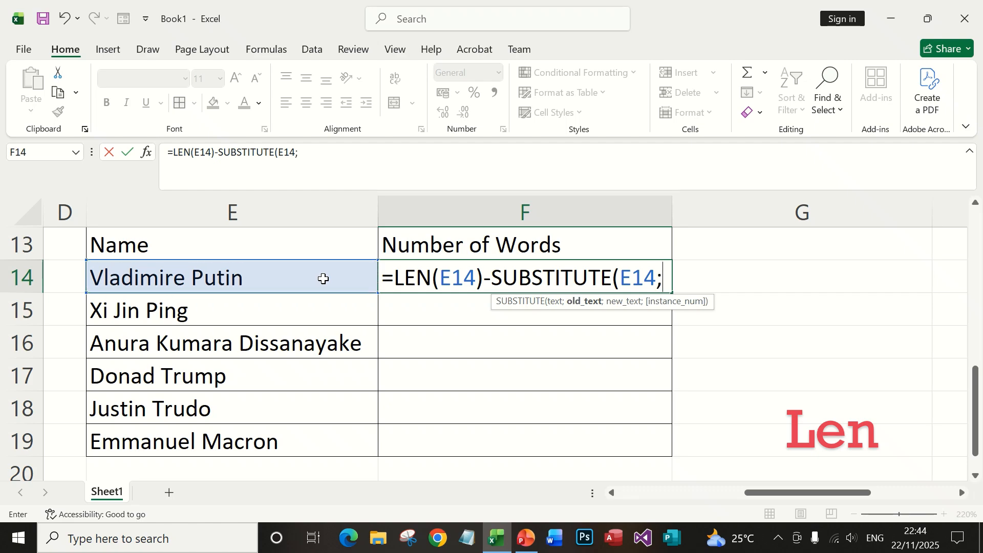
text(" ")
text(;)
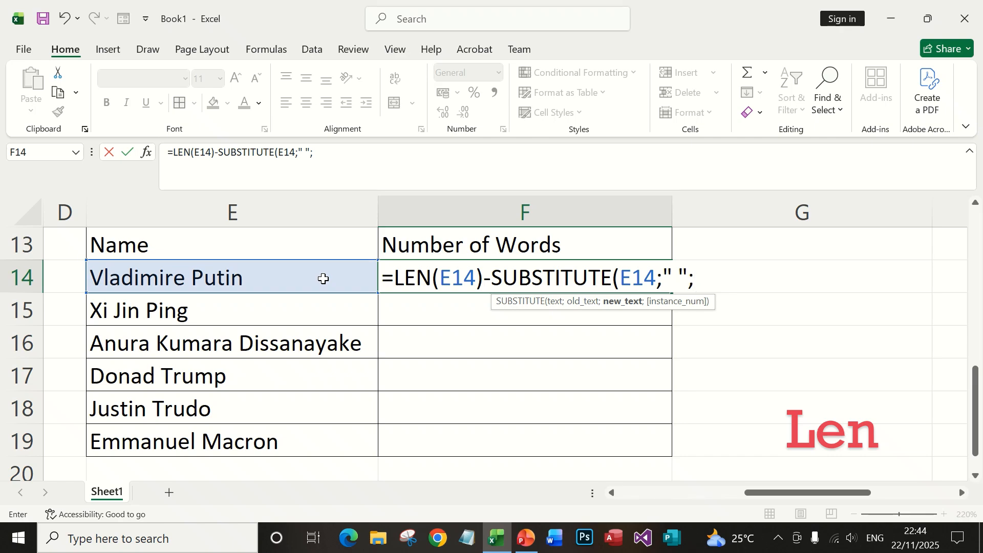
text("")
text()))
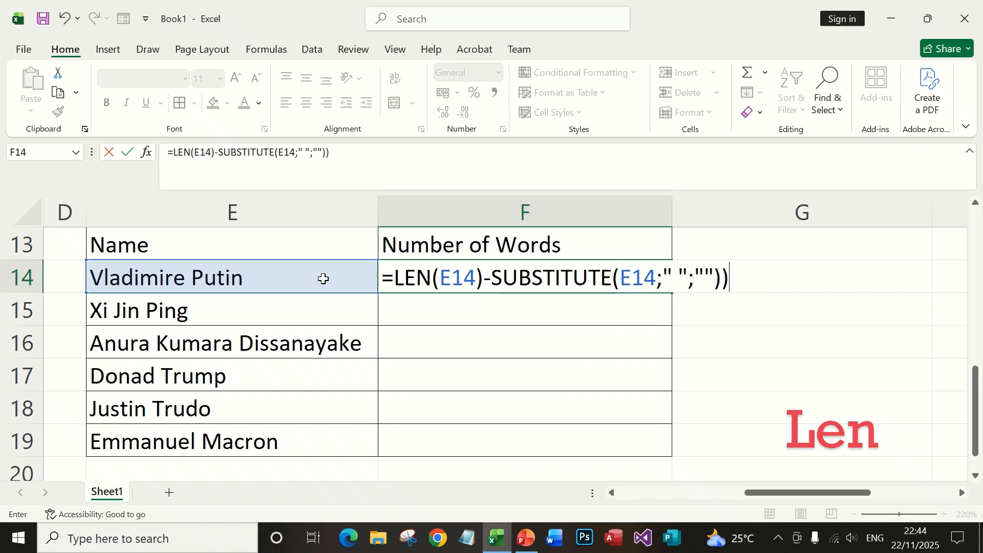
text(+1)
Step: Wrap the SUBSTITUTE part of the F14 formula in a second LEN function, and fill the formula down to F19
click(497, 279)
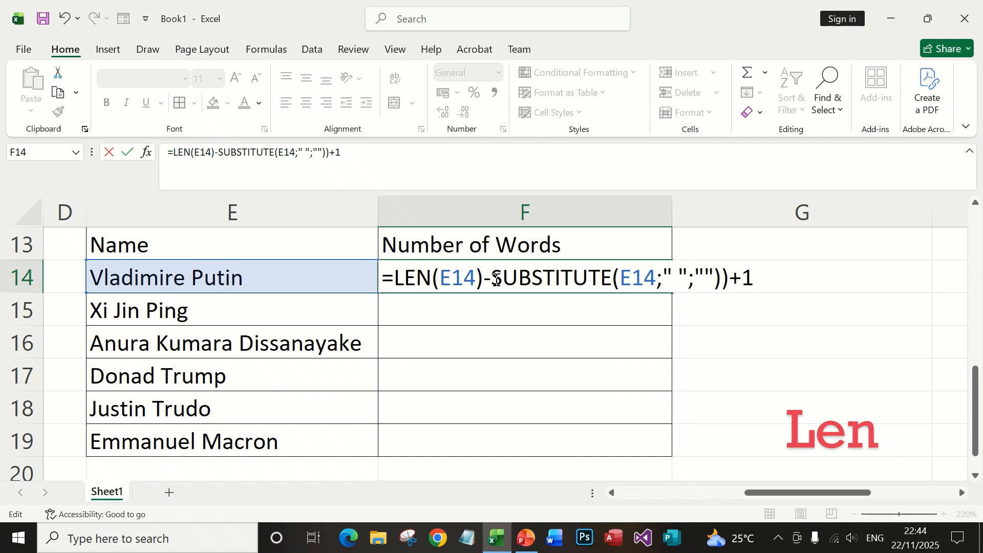
text(()
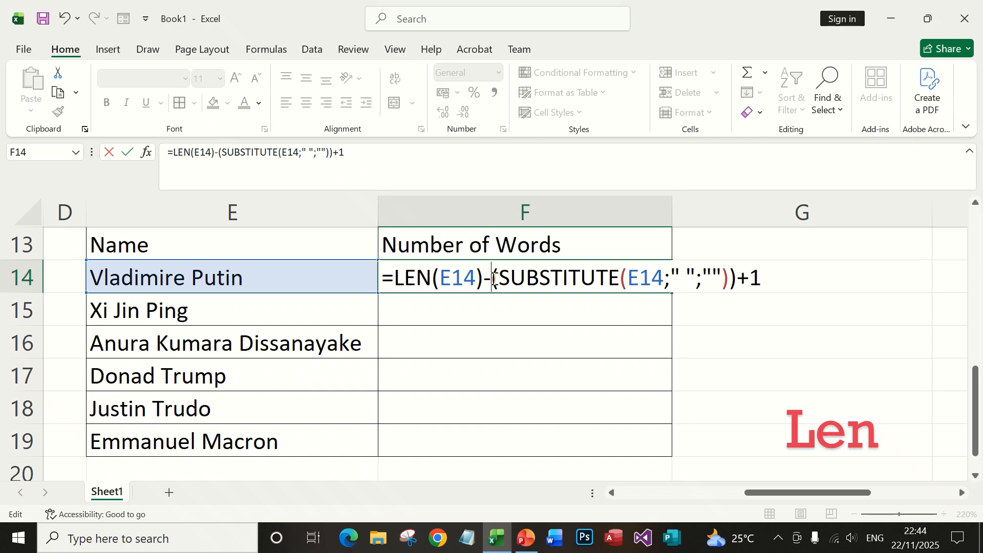
text(le)
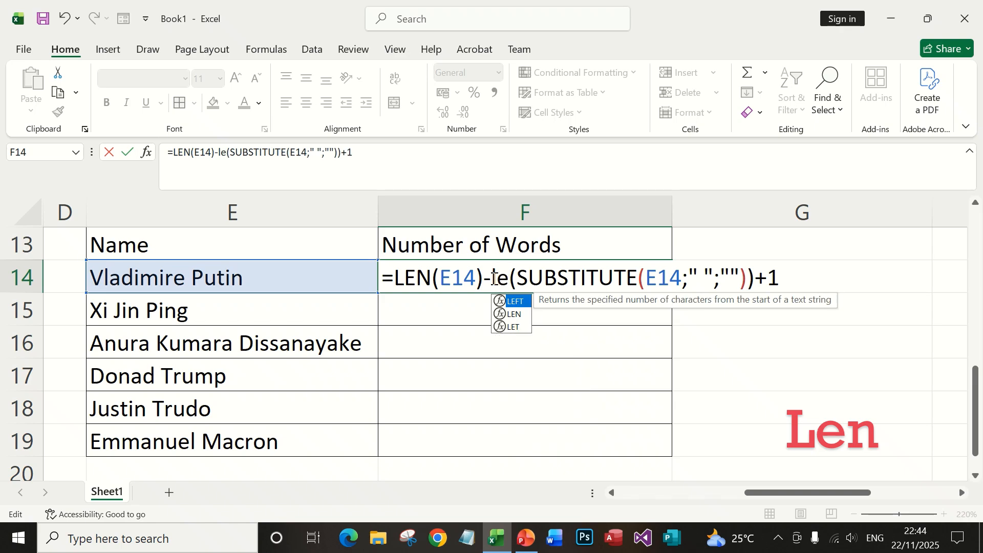
double_click(523, 314)
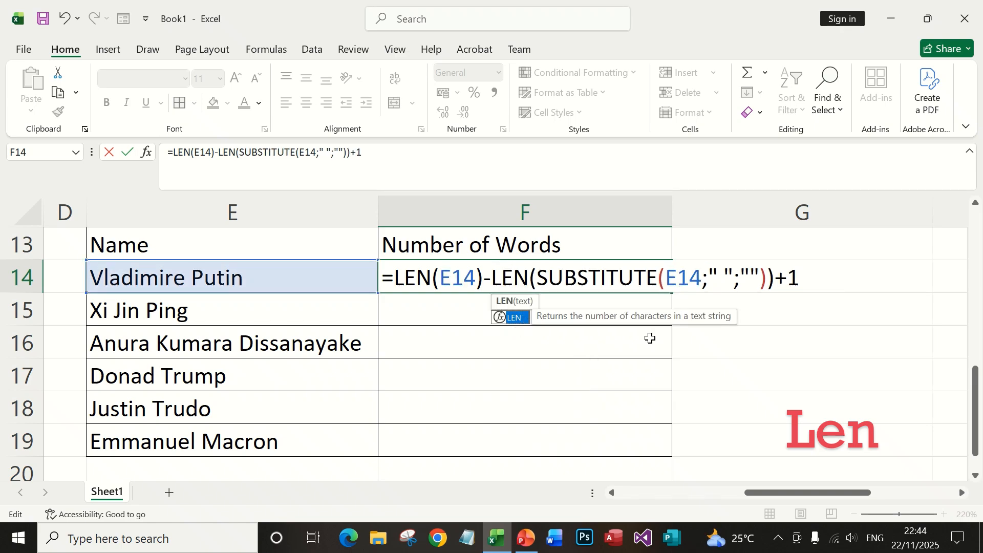
click(808, 285)
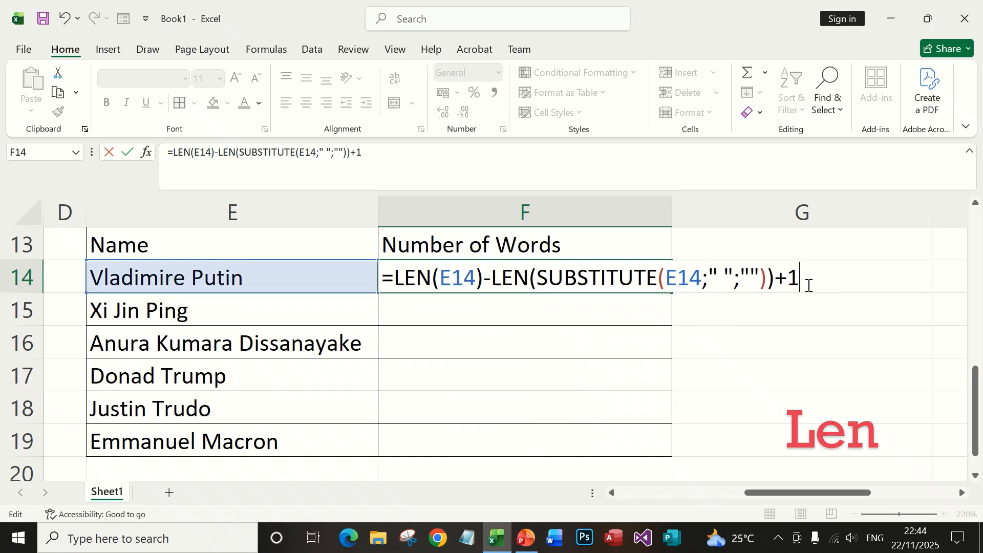
key(Return)
click(633, 285)
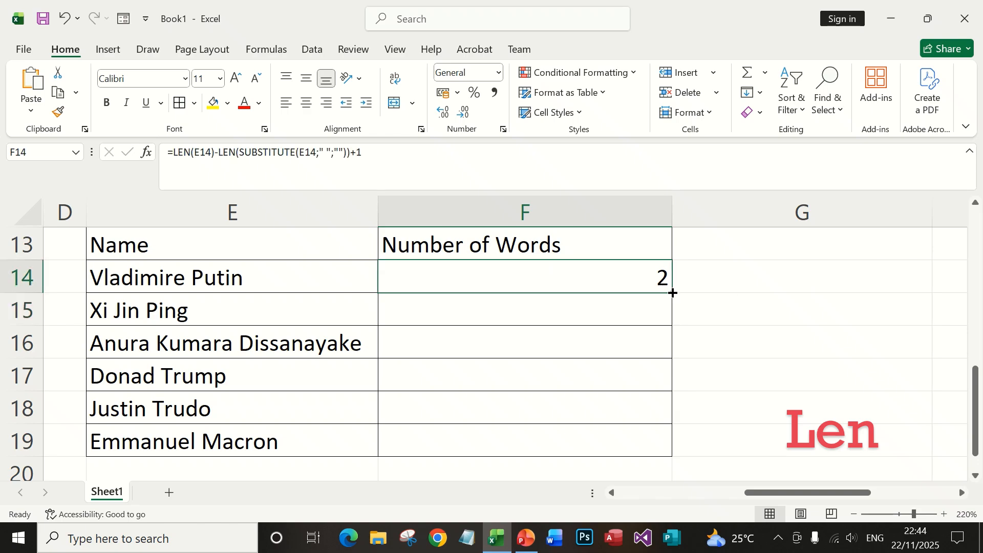
drag(672, 293, 679, 439)
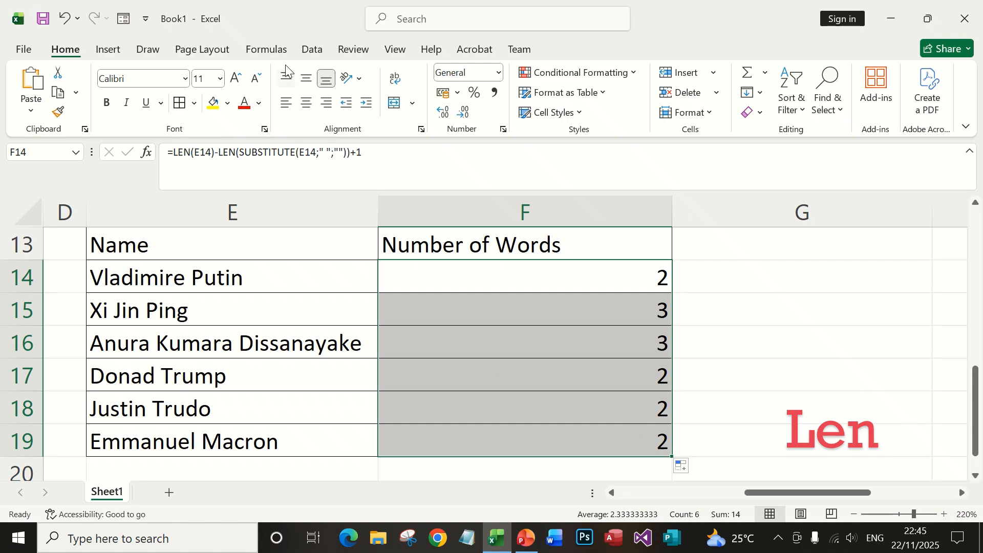
Step: Show the sheet's formulas instead of their results and bring the full word count formulas in column F into view
click(266, 49)
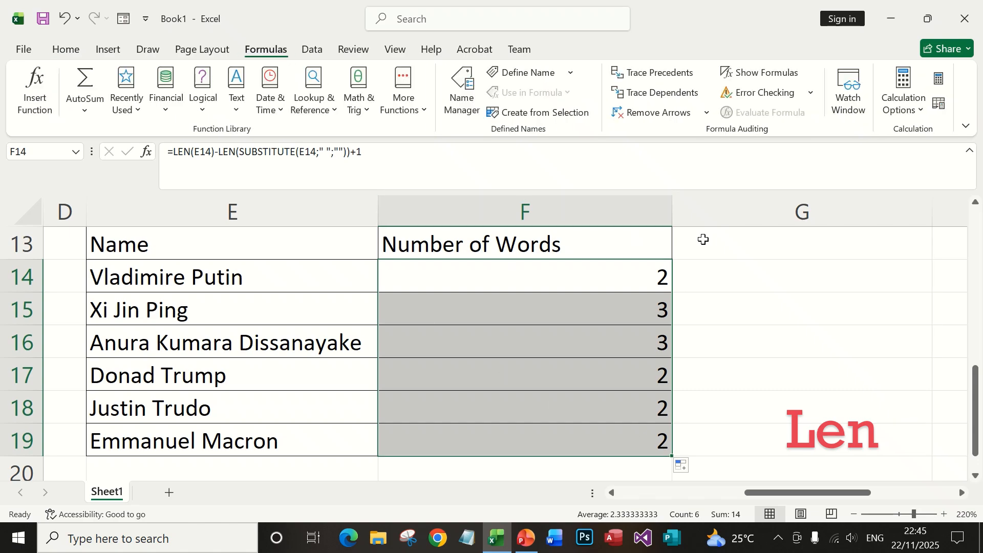
click(777, 72)
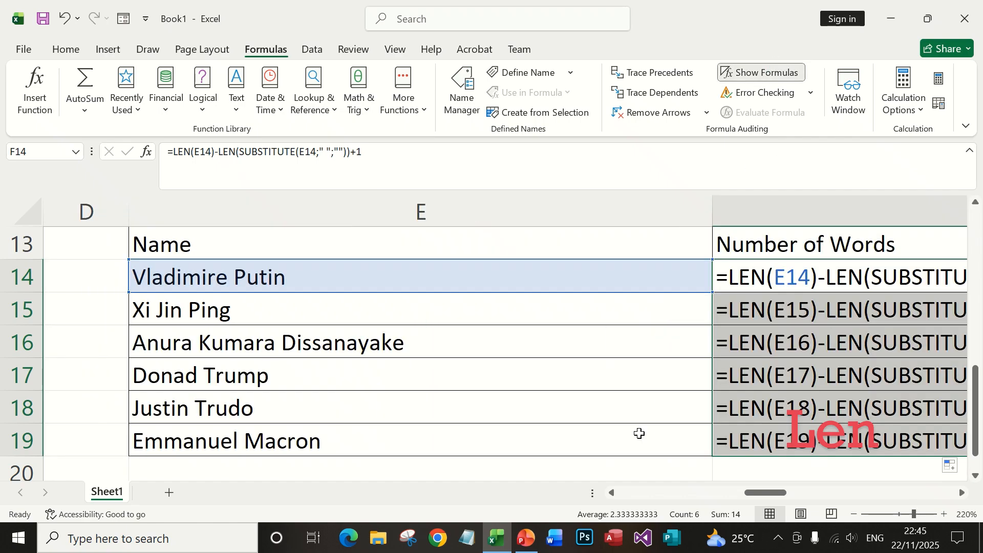
drag(744, 490, 831, 492)
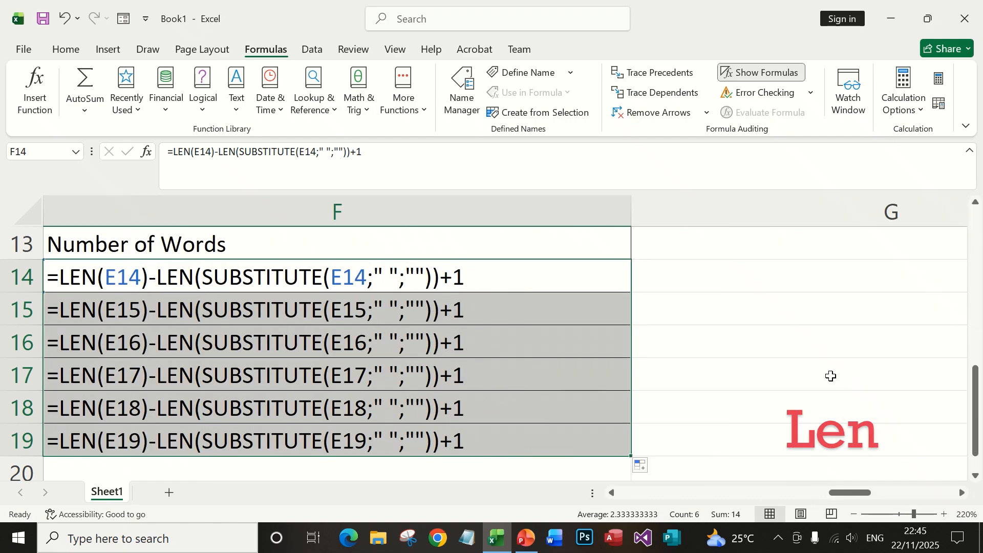